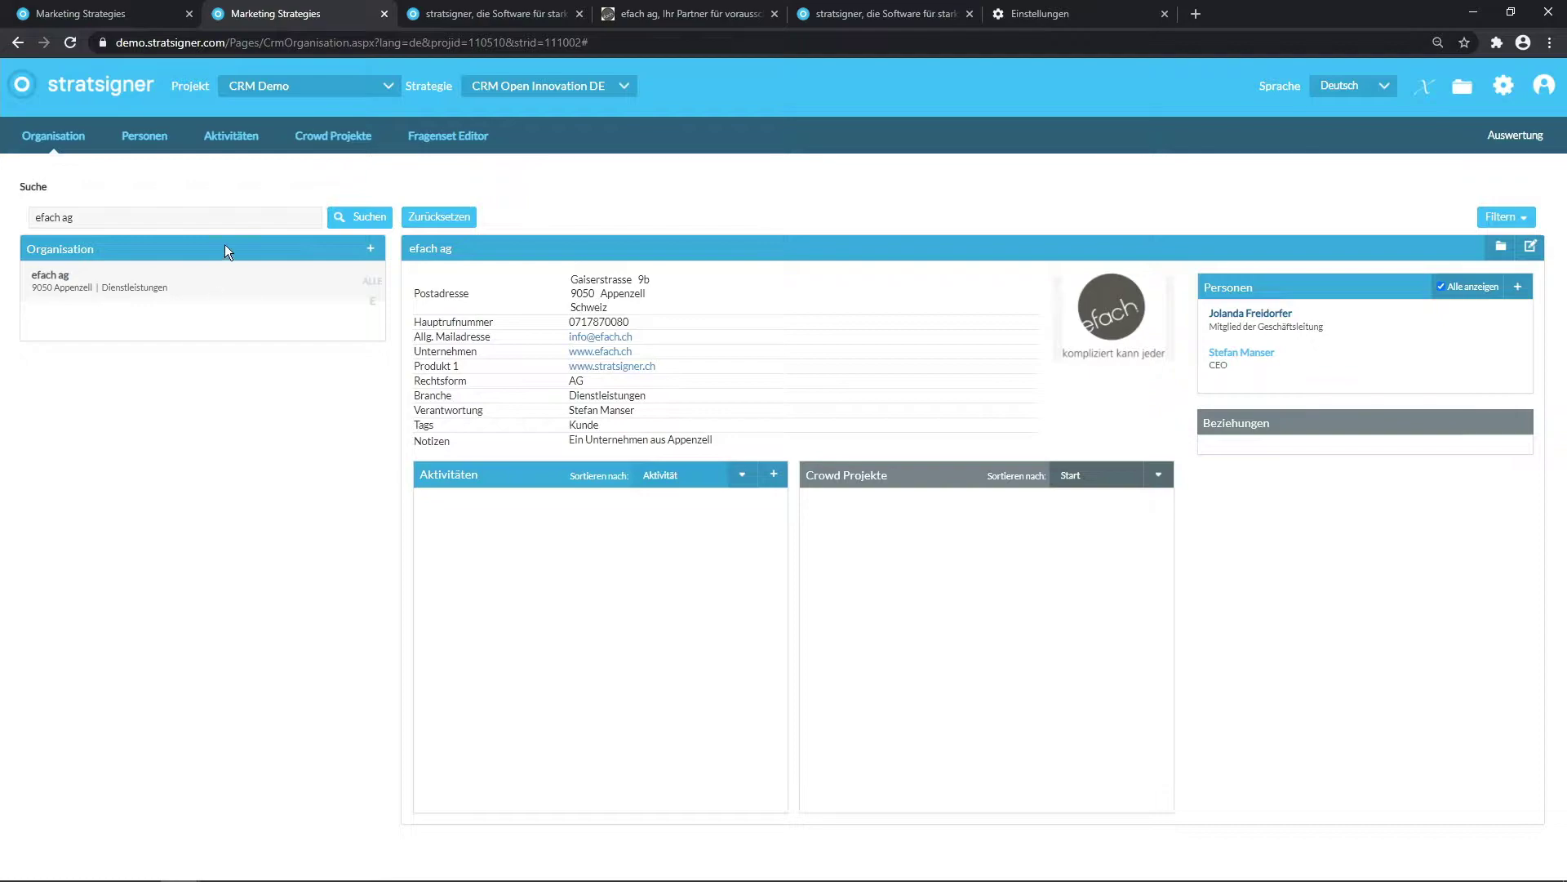
# Add the category Verkaufsprojekt in the CRM settings for Aktivitäten
pyautogui.click(228, 143)
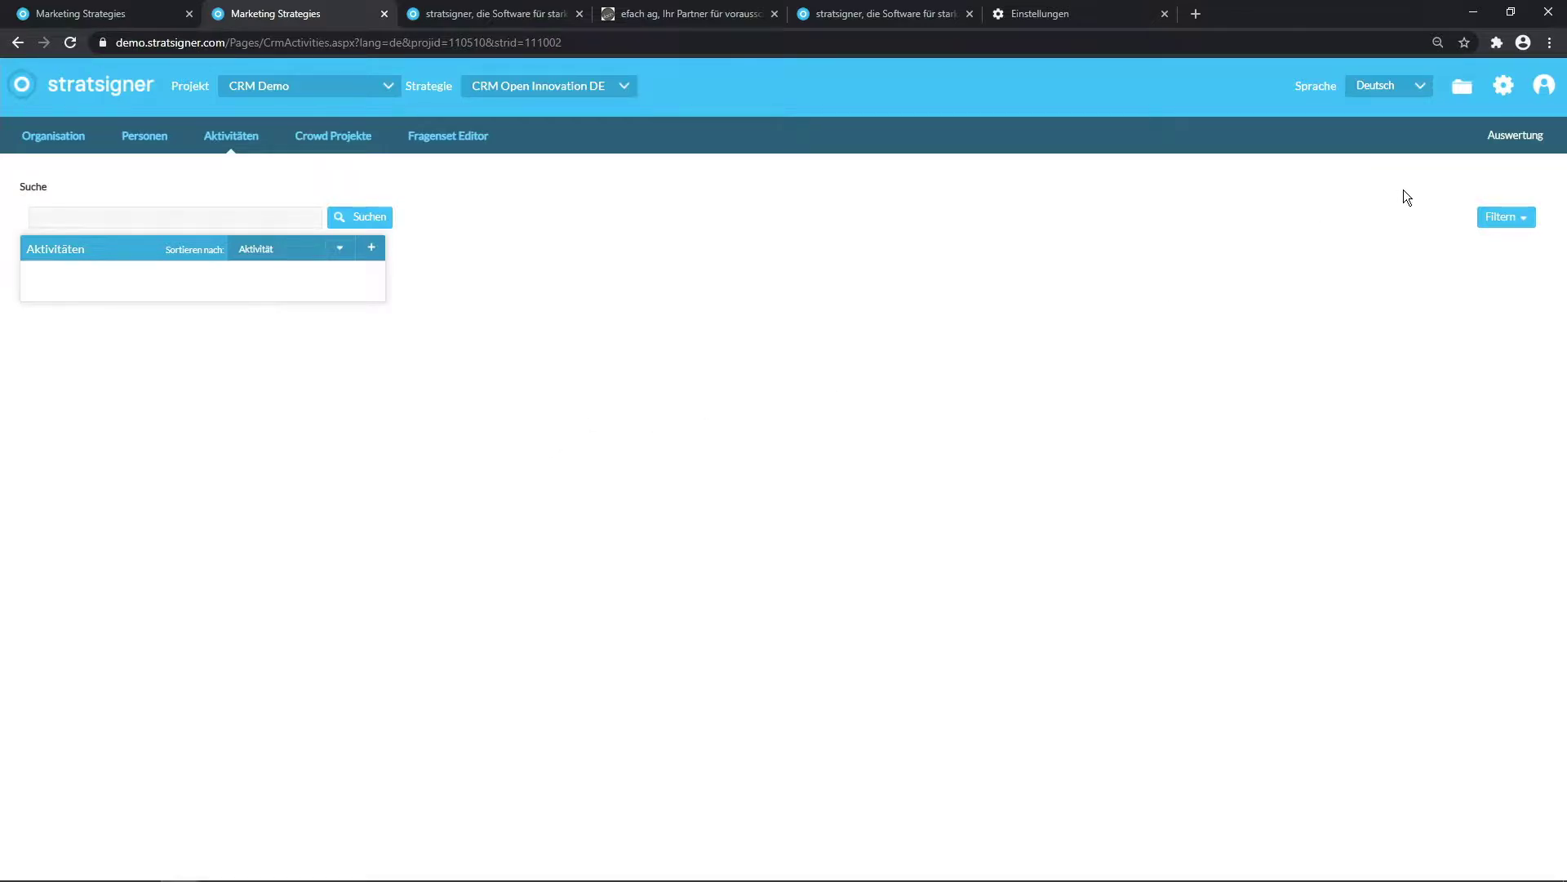
pyautogui.click(1500, 91)
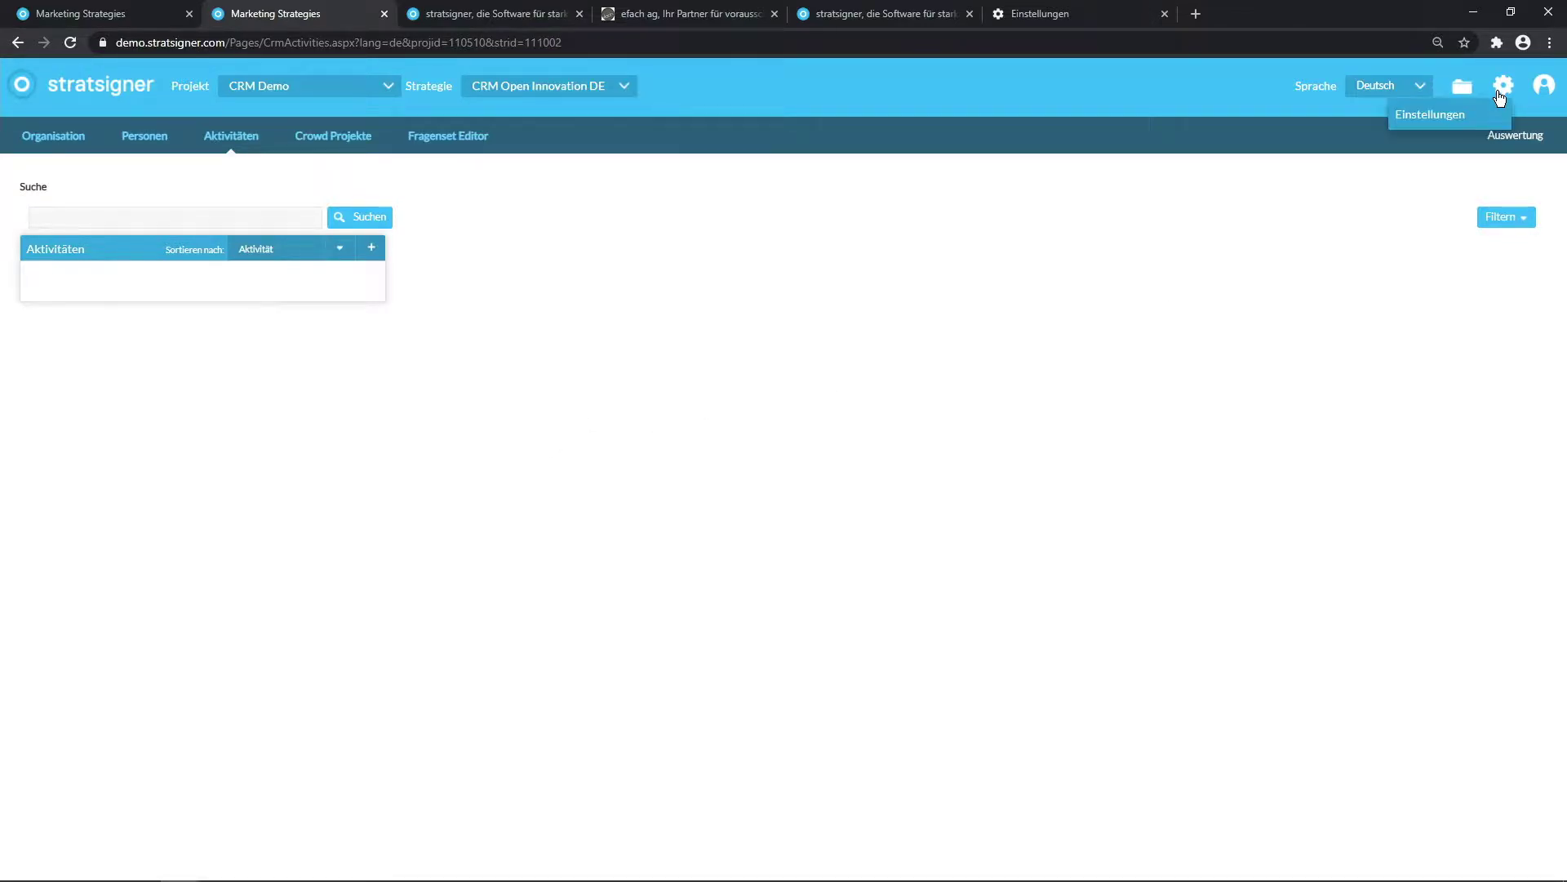
pyautogui.click(1461, 114)
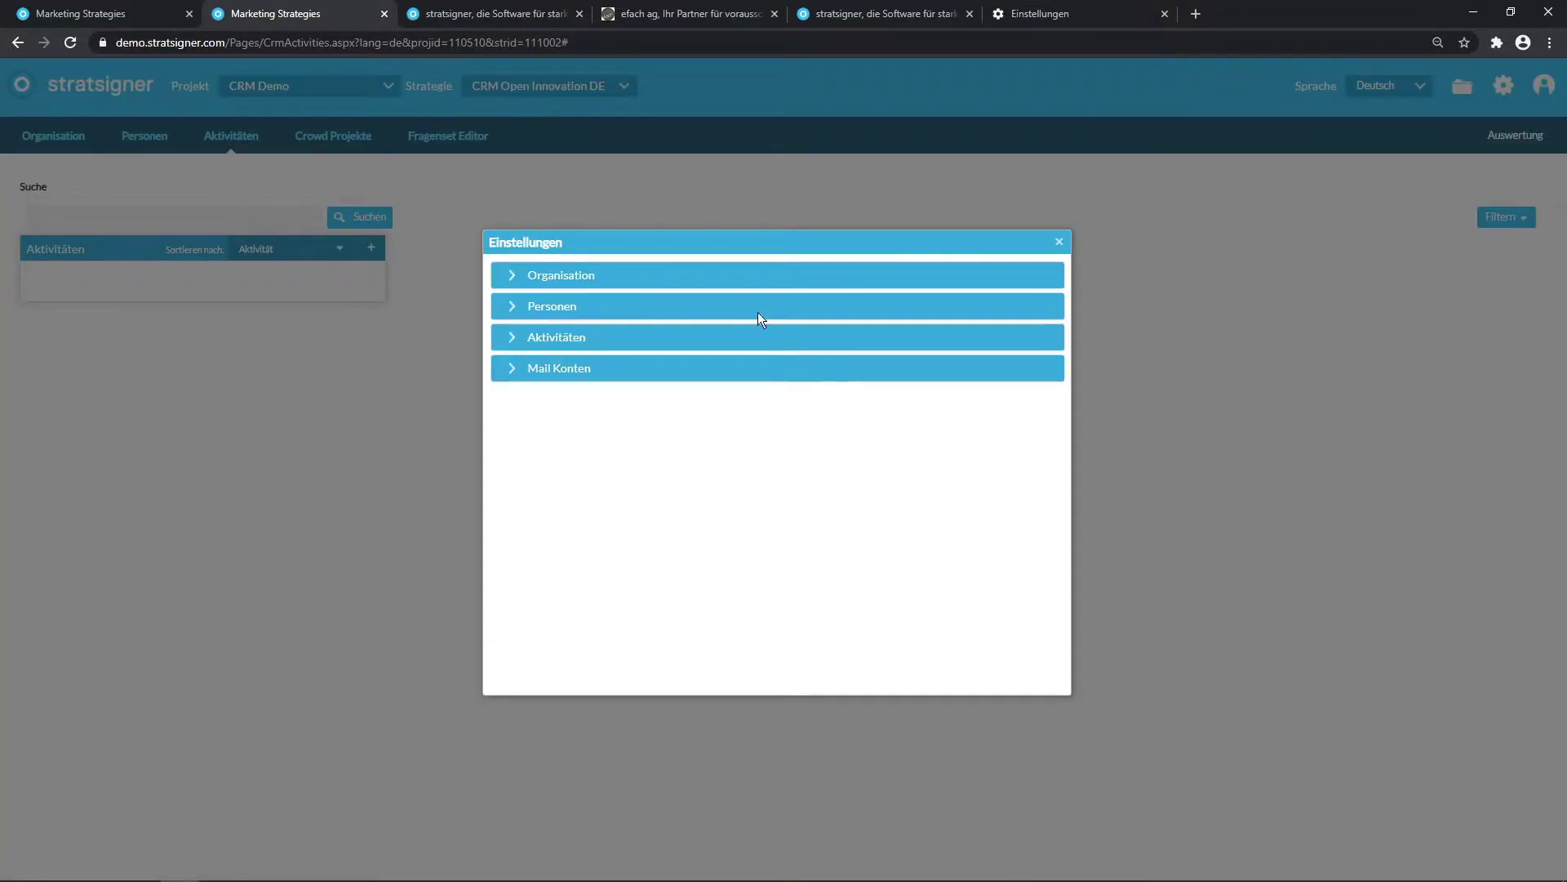
pyautogui.click(553, 351)
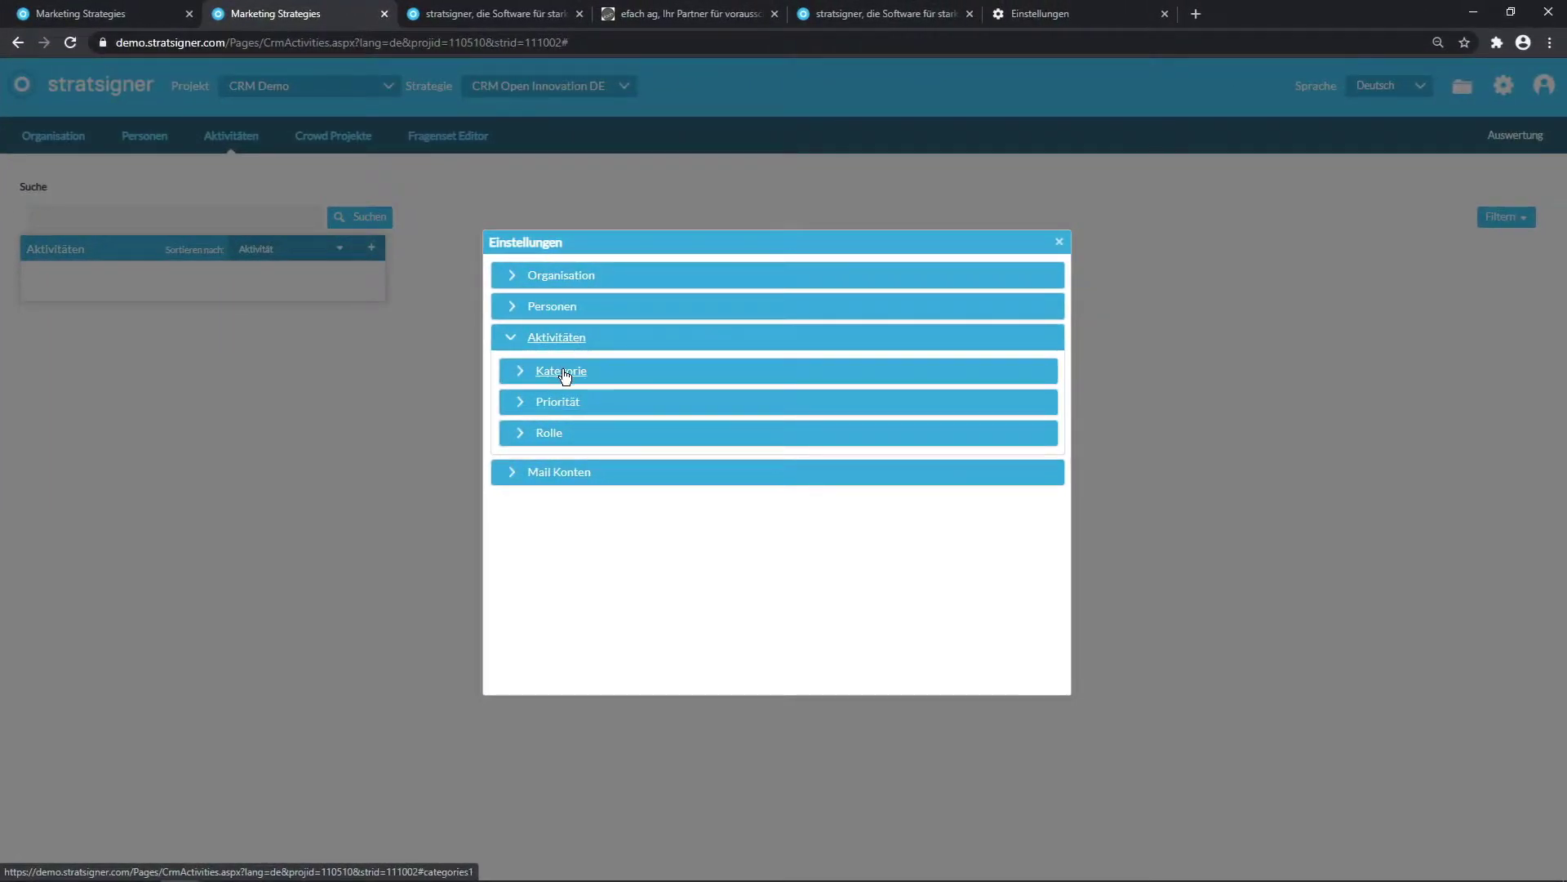
pyautogui.click(562, 372)
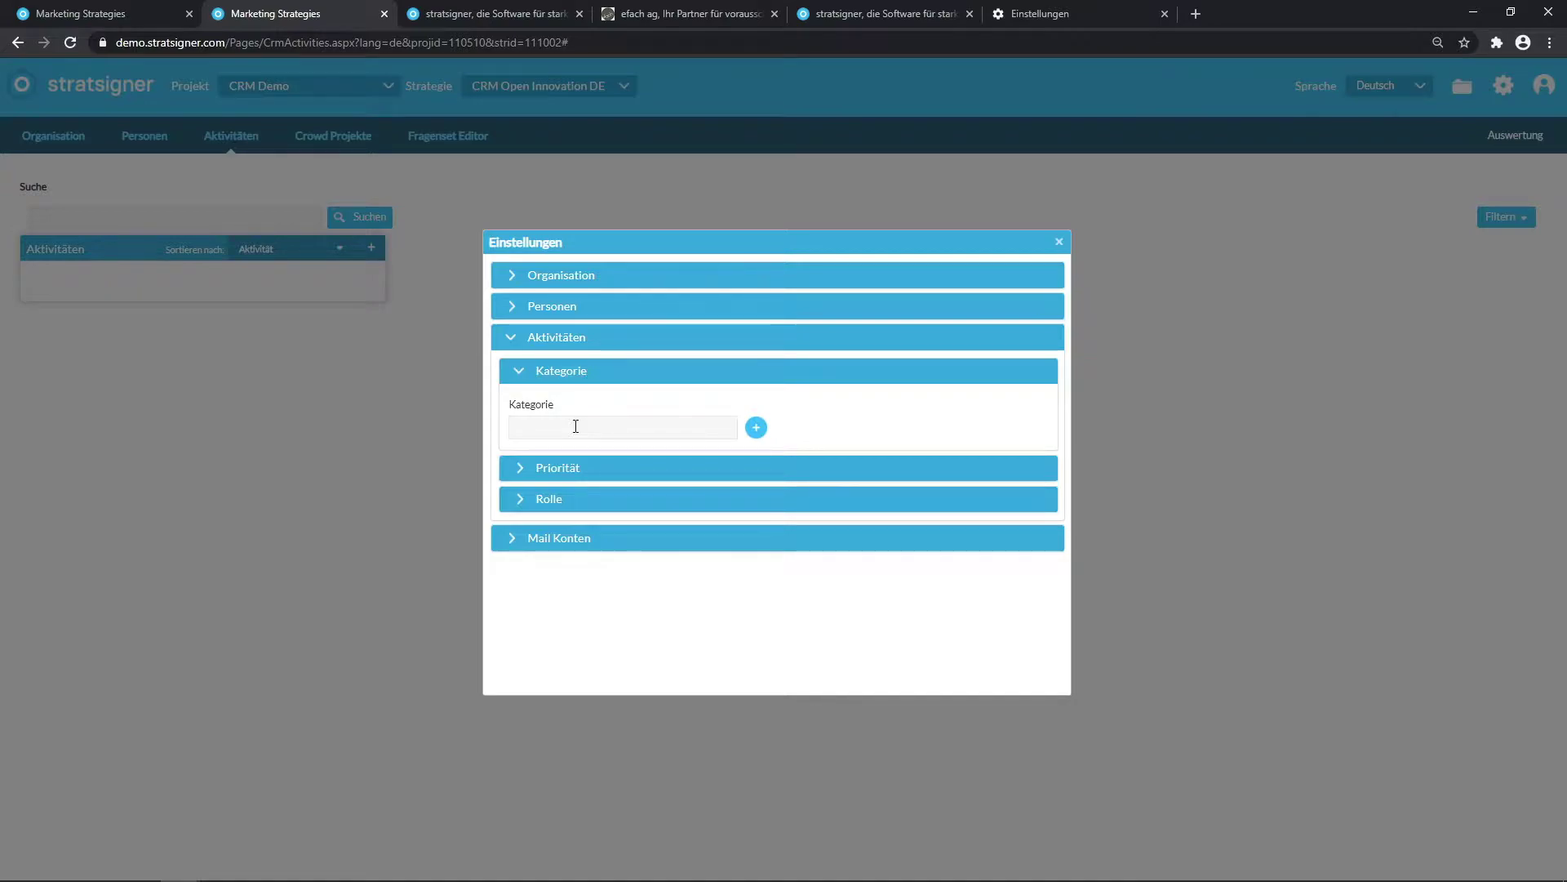
pyautogui.write('Verkaufsprojekt')
pyautogui.click(757, 427)
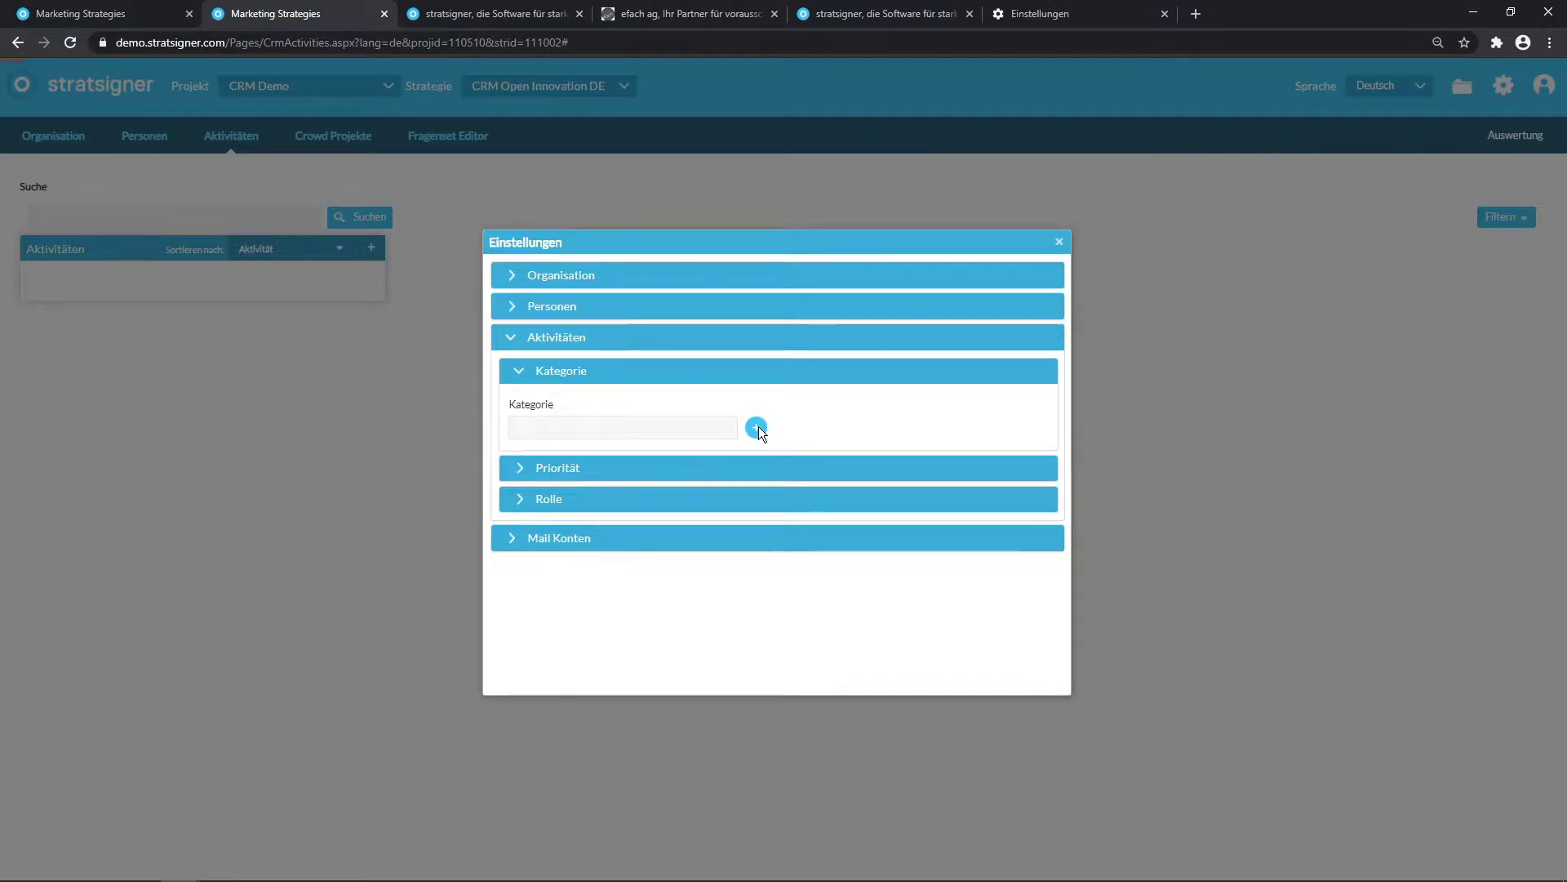
# Add the statuses Akquisitionsphase, Verkaufsphase, Offertphase and Abshlussphase to the Verkaufsprojekt category
pyautogui.click(527, 412)
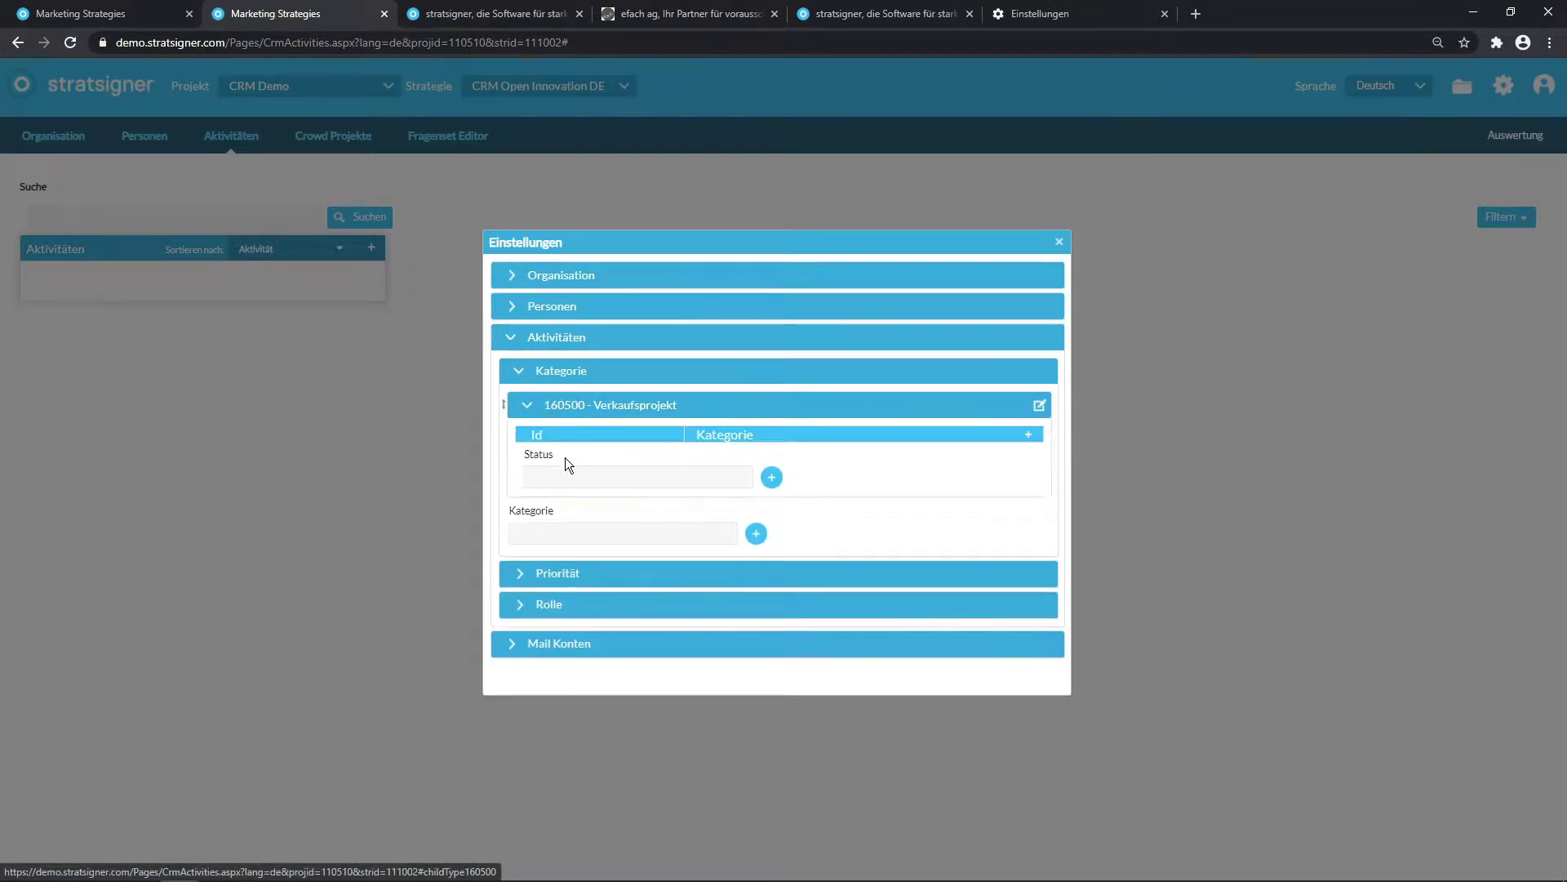
pyautogui.write('Akq')
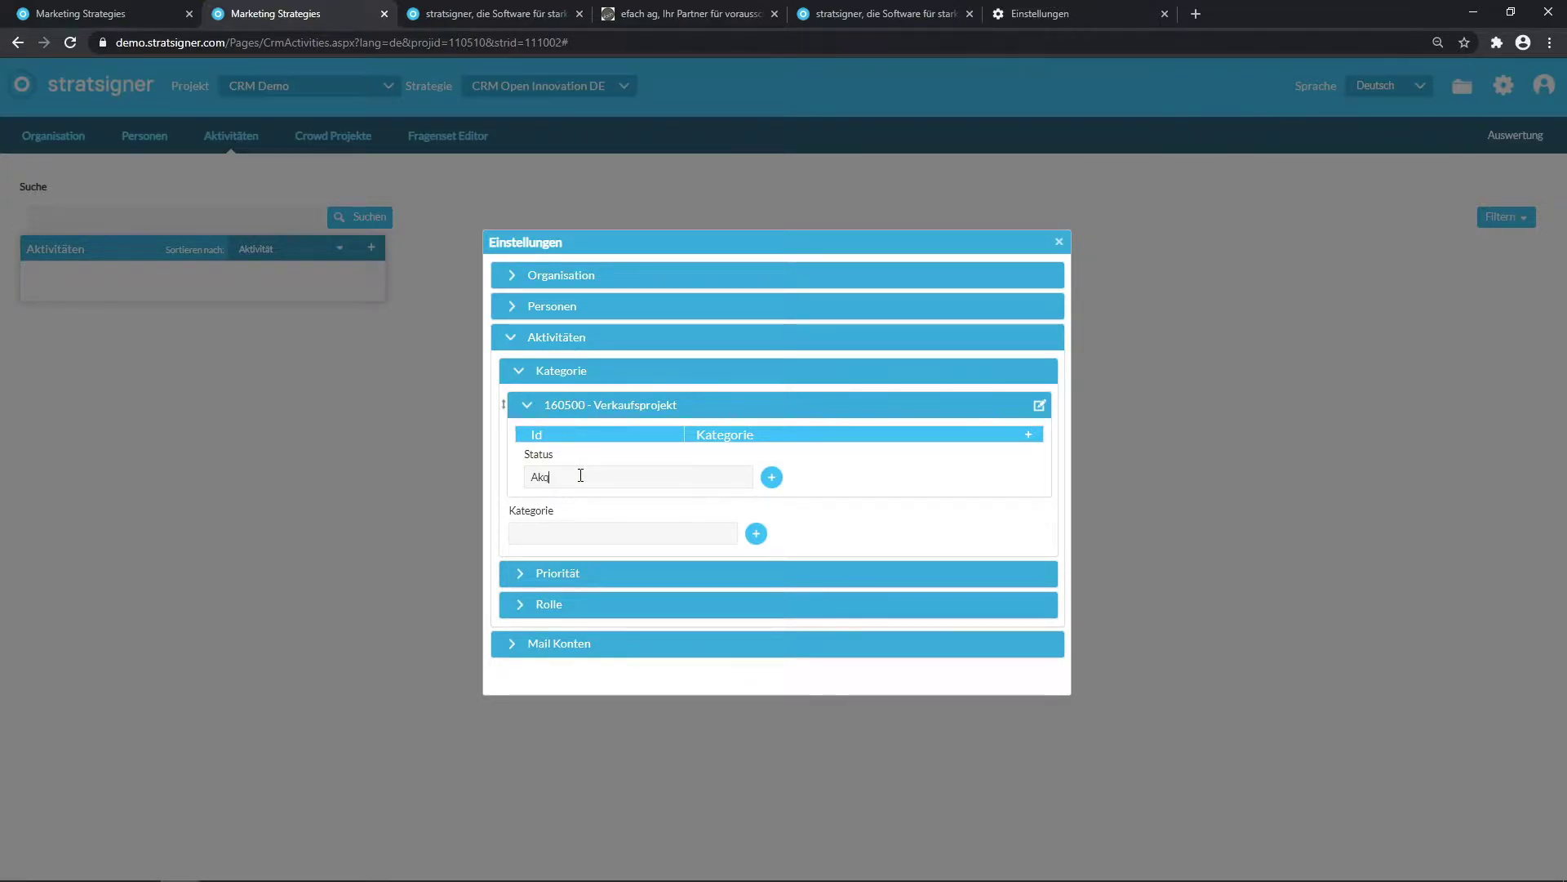
pyautogui.write('uisitionsphase')
pyautogui.click(774, 477)
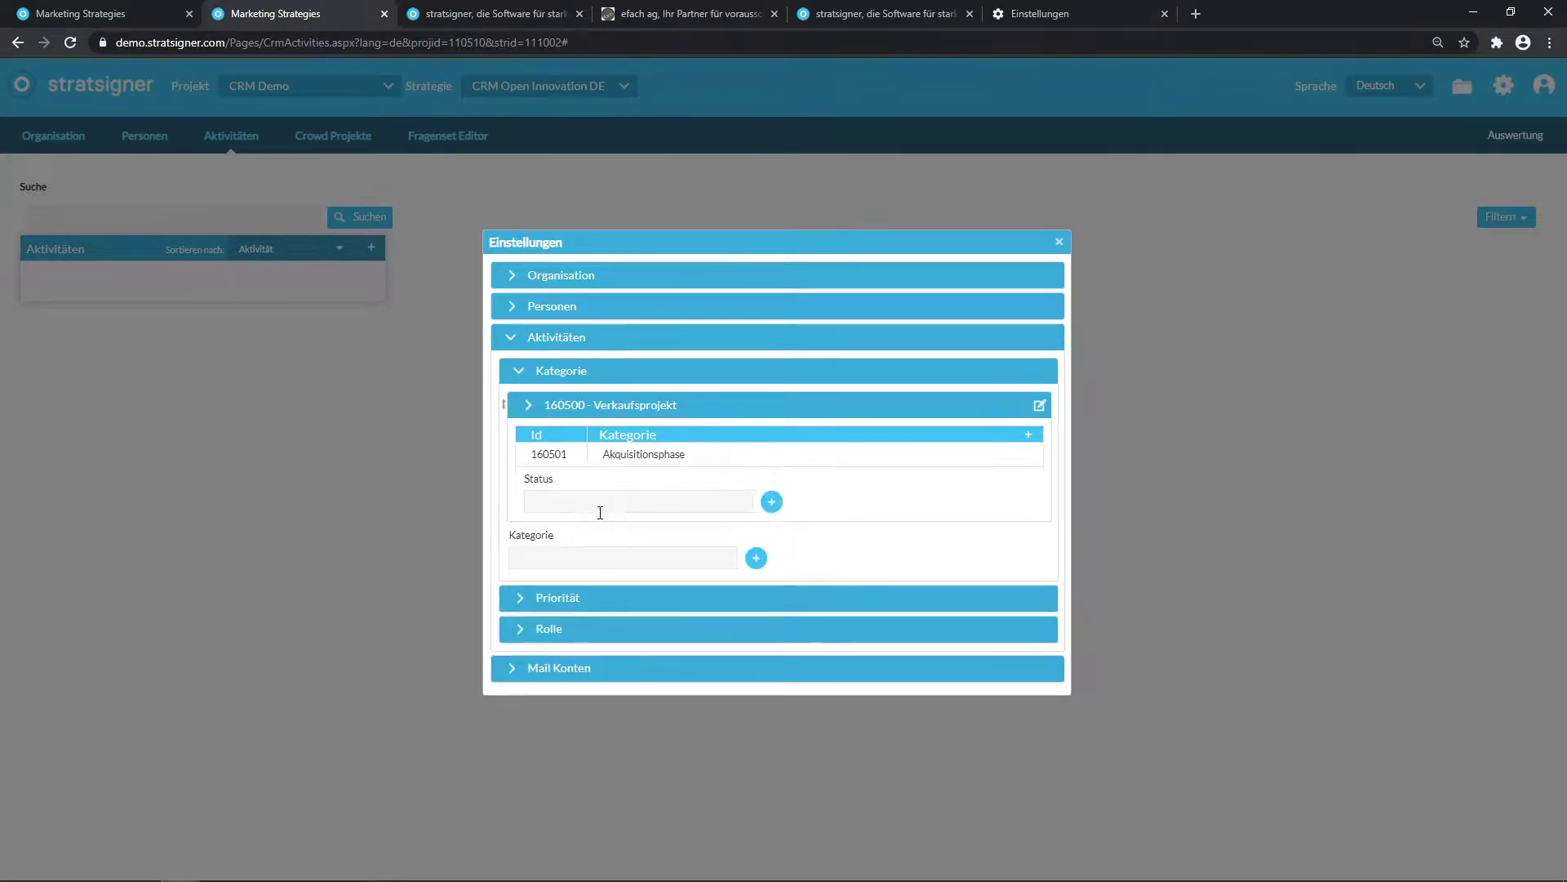
pyautogui.write('Verkaufsphase')
pyautogui.click(772, 503)
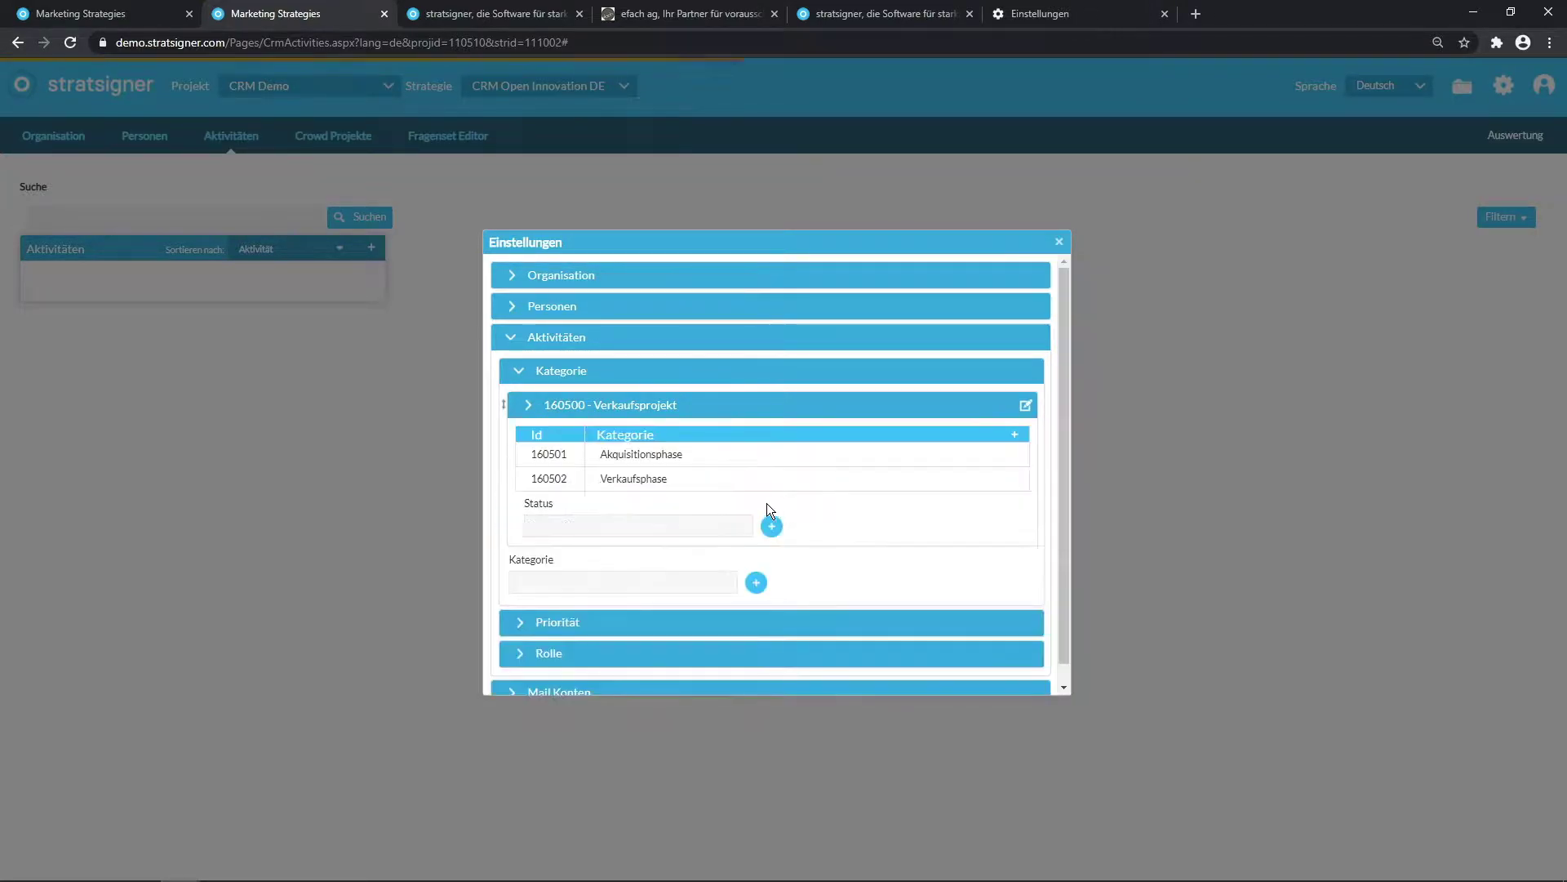
pyautogui.write('Offertphase')
pyautogui.click(772, 525)
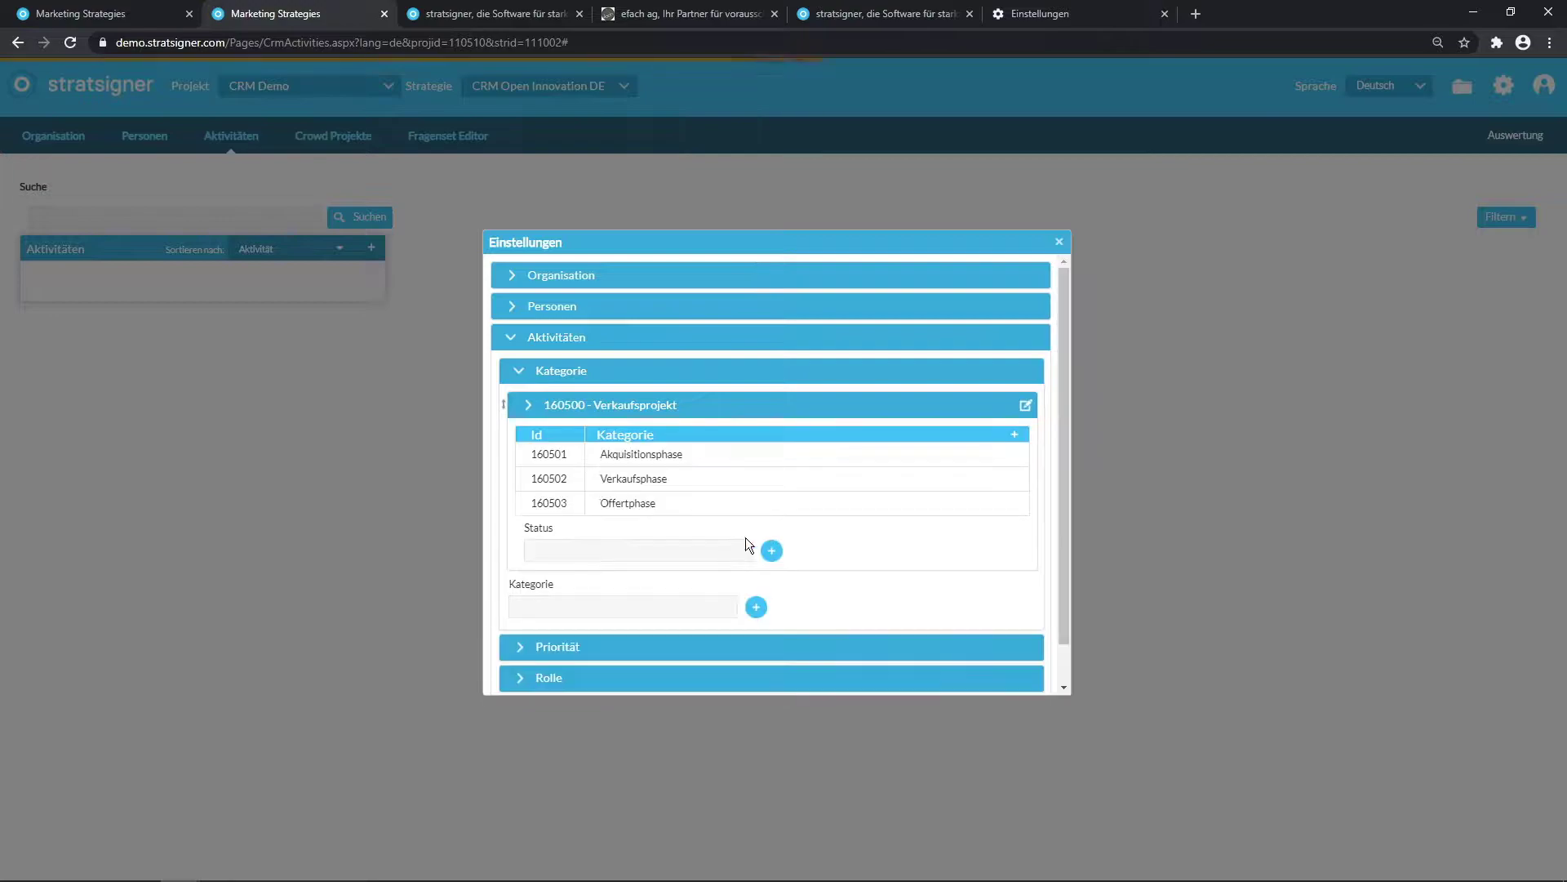
pyautogui.write('Abshlussphase')
pyautogui.click(772, 550)
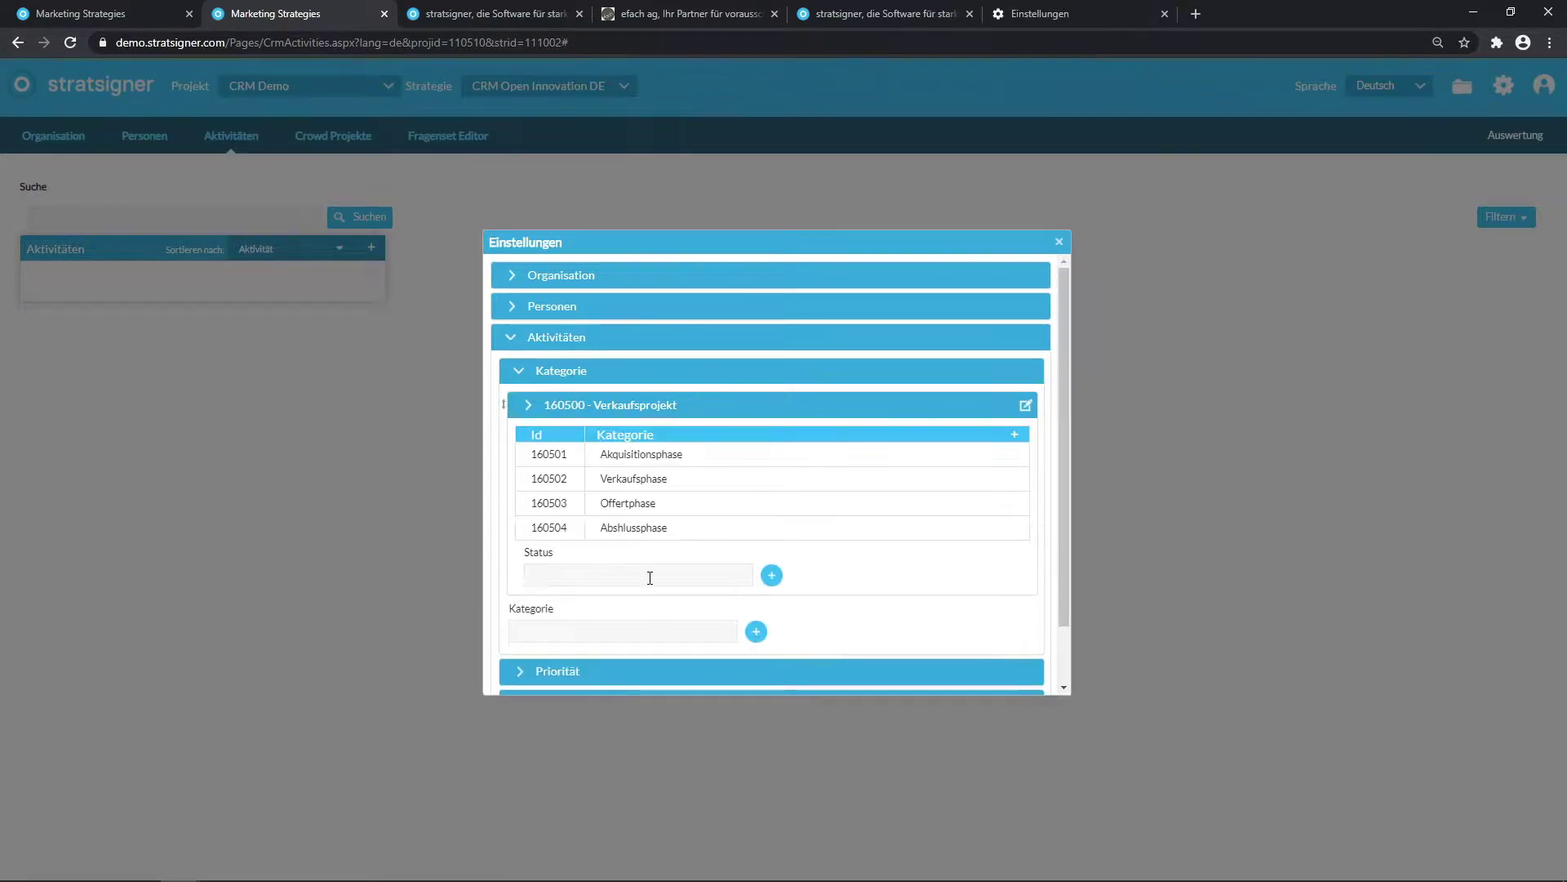
# Add the statuses Besprechung mit Kunde, Vereinbarung, Warten auf Kunde and Nachfassen to the Verkaufsprojekt category
pyautogui.write('Besprechung mit Kunde')
pyautogui.click(772, 575)
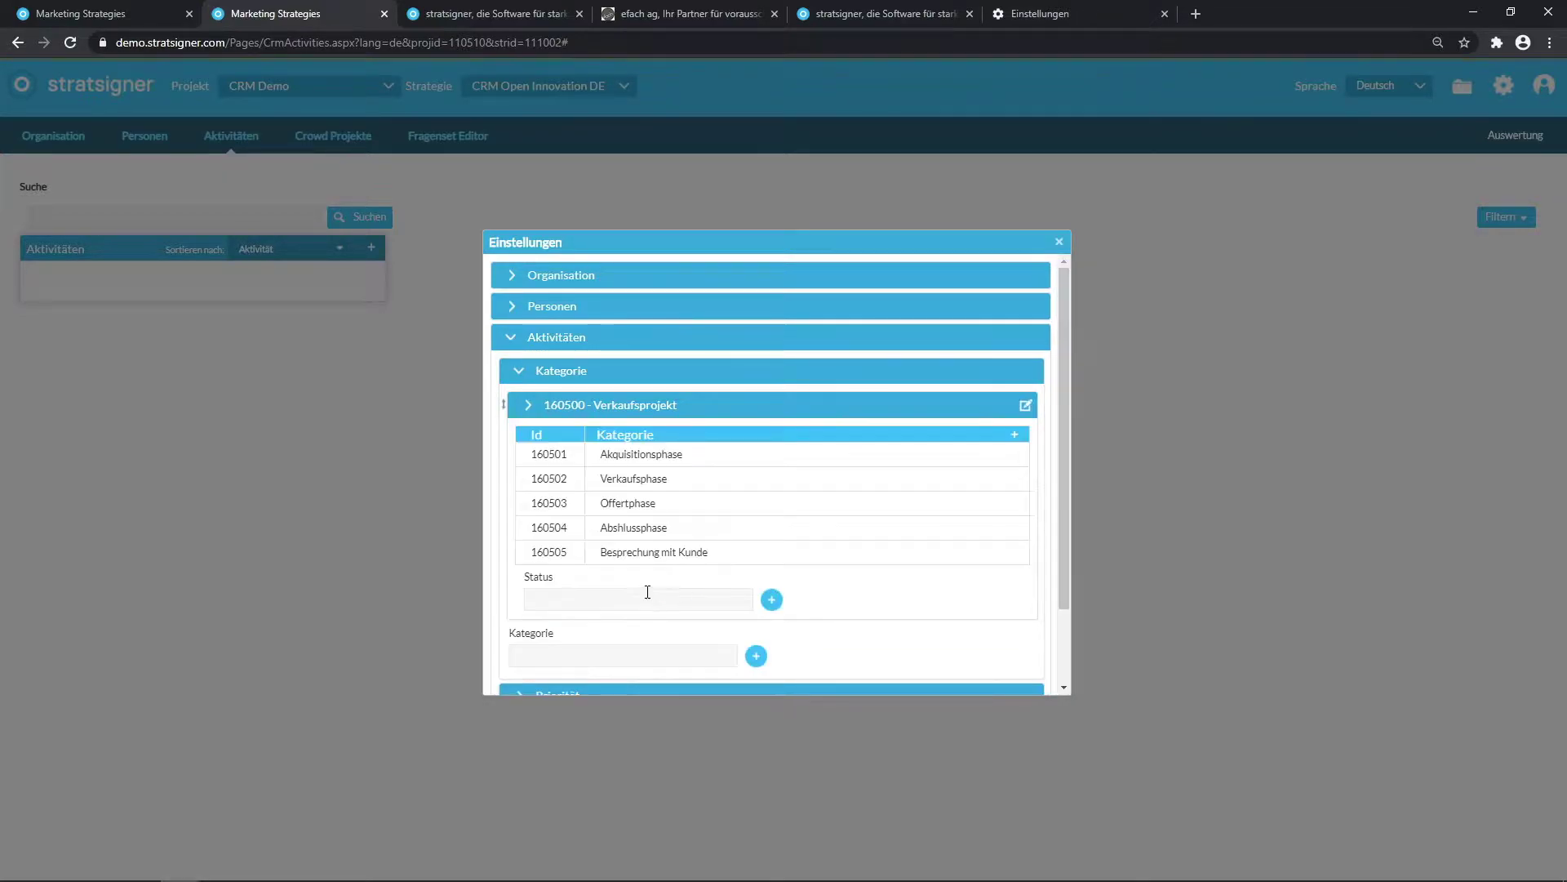
pyautogui.click(649, 599)
pyautogui.write('Vereinbau')
pyautogui.press('BackSpace')
pyautogui.write('rung')
pyautogui.click(771, 600)
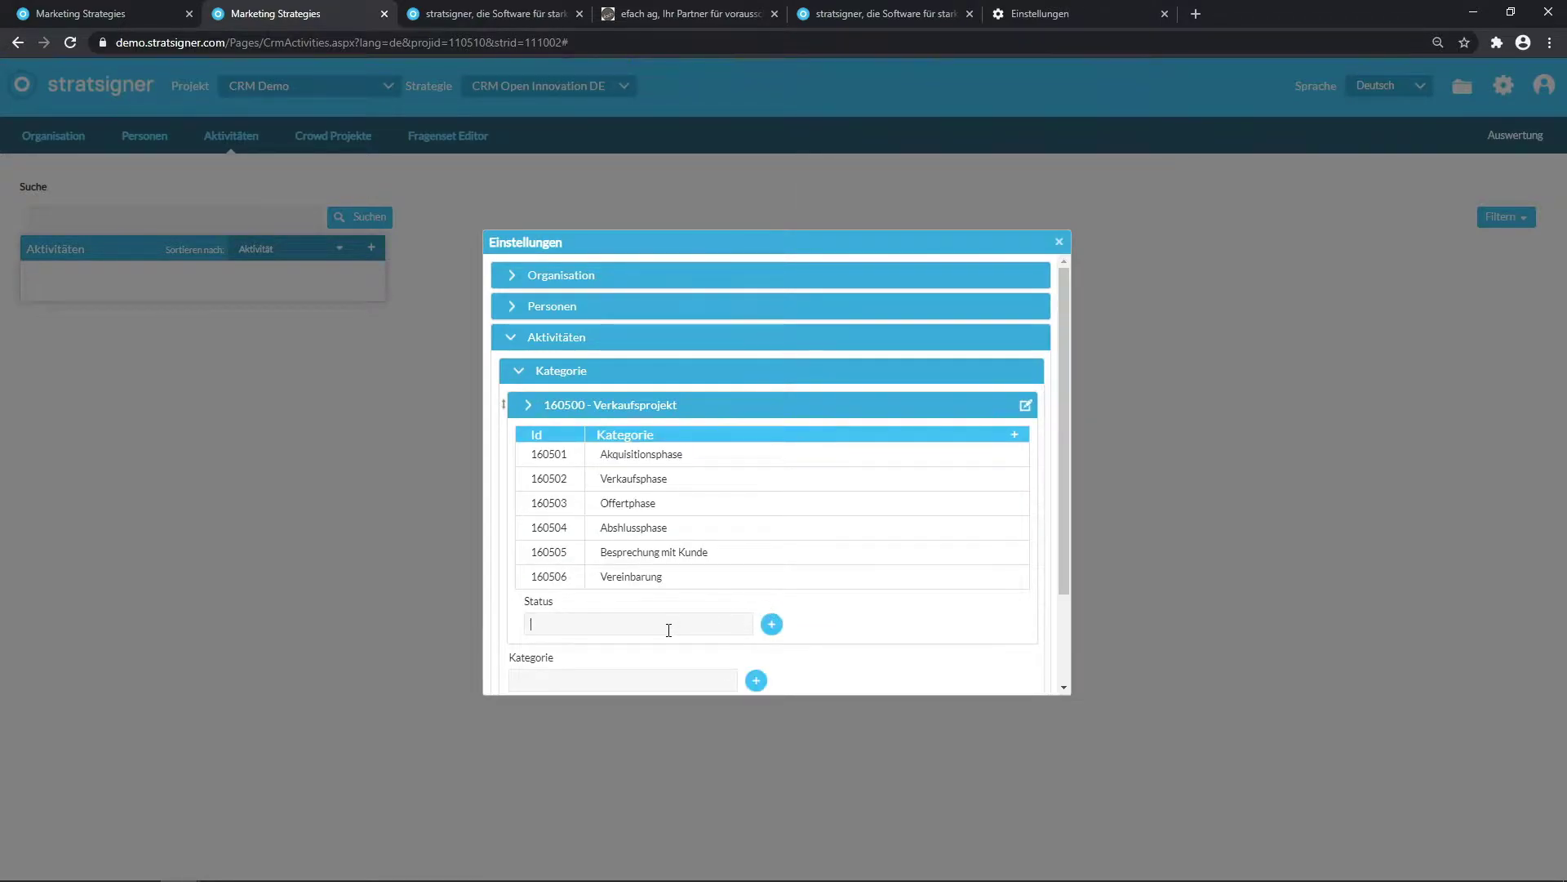
pyautogui.write('Warten auf Kunde')
pyautogui.click(766, 629)
pyautogui.click(681, 646)
pyautogui.write('Nachfassen')
pyautogui.click(772, 652)
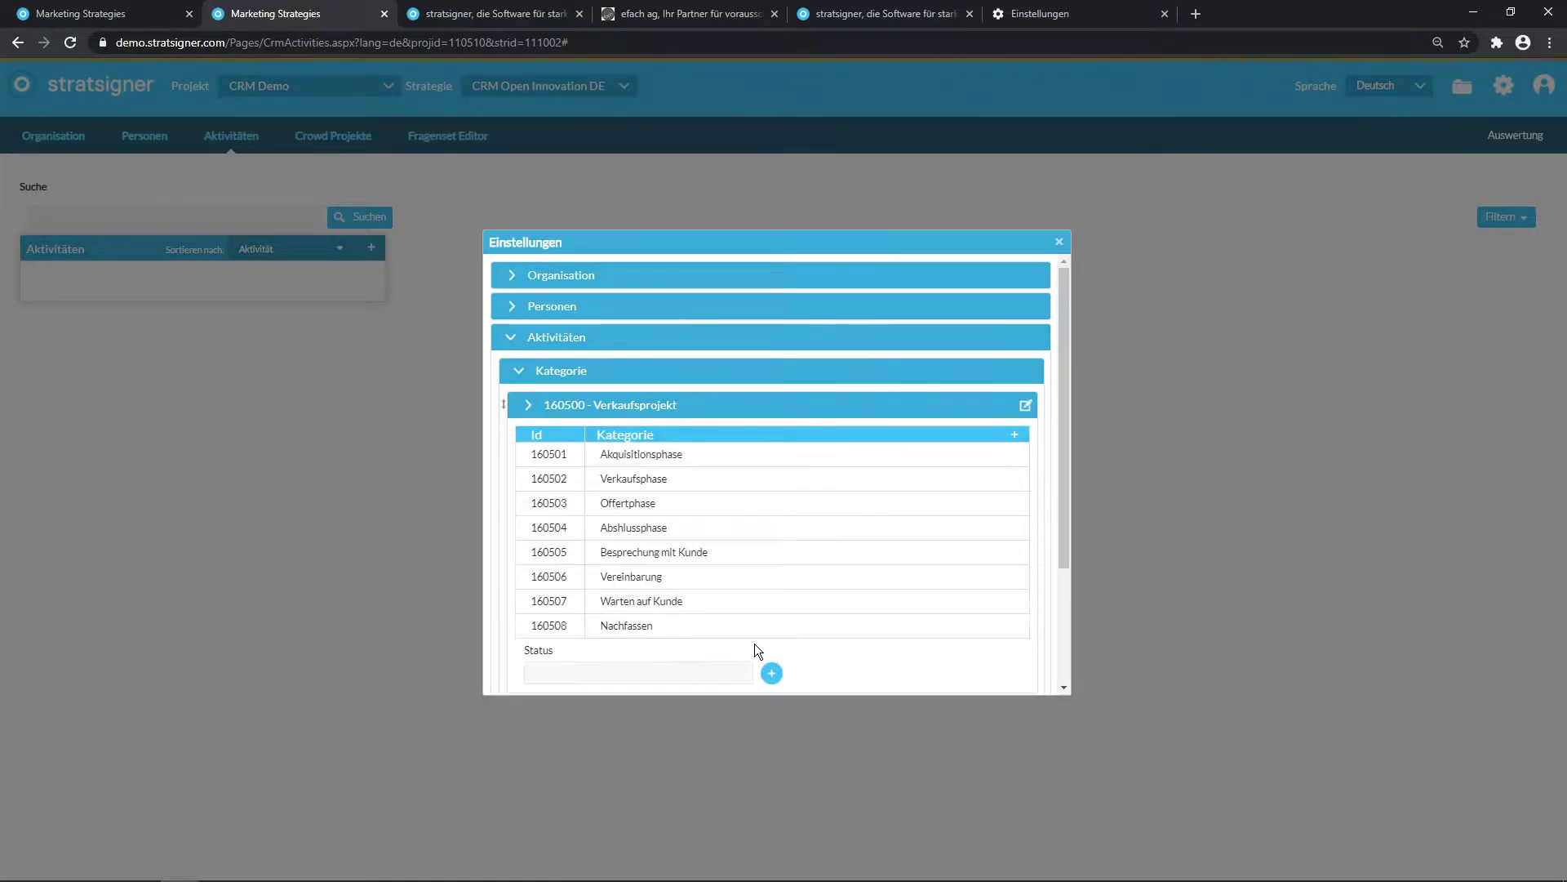
# Collapse the Verkaufsprojekt category and add a second activity category named Projekte
pyautogui.moveTo(523, 527); pyautogui.dragTo(511, 498)
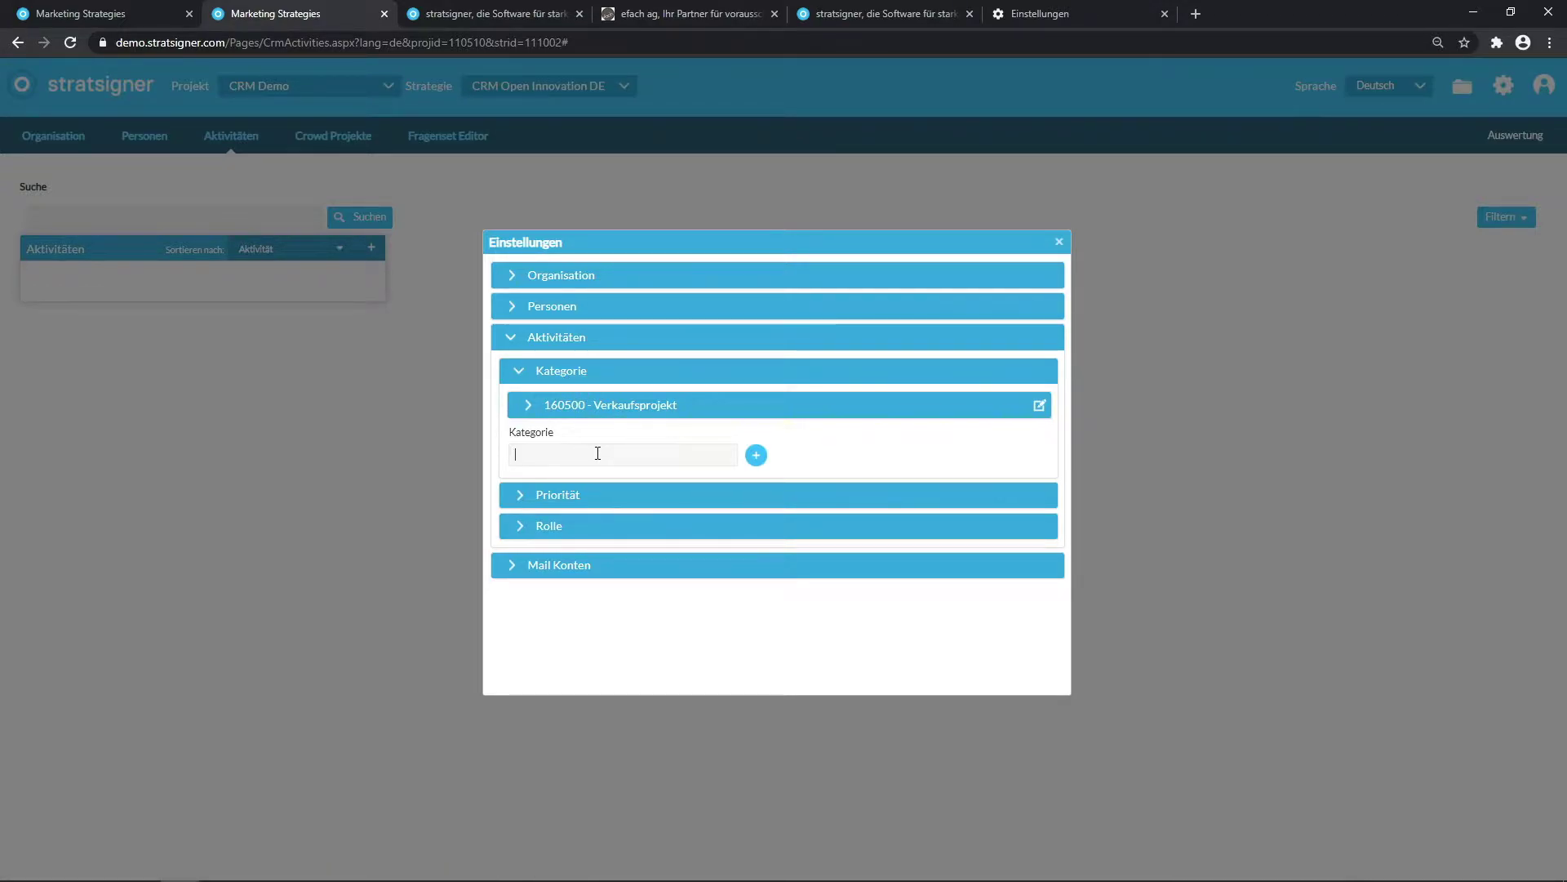
pyautogui.write('Projekte')
pyautogui.click(756, 455)
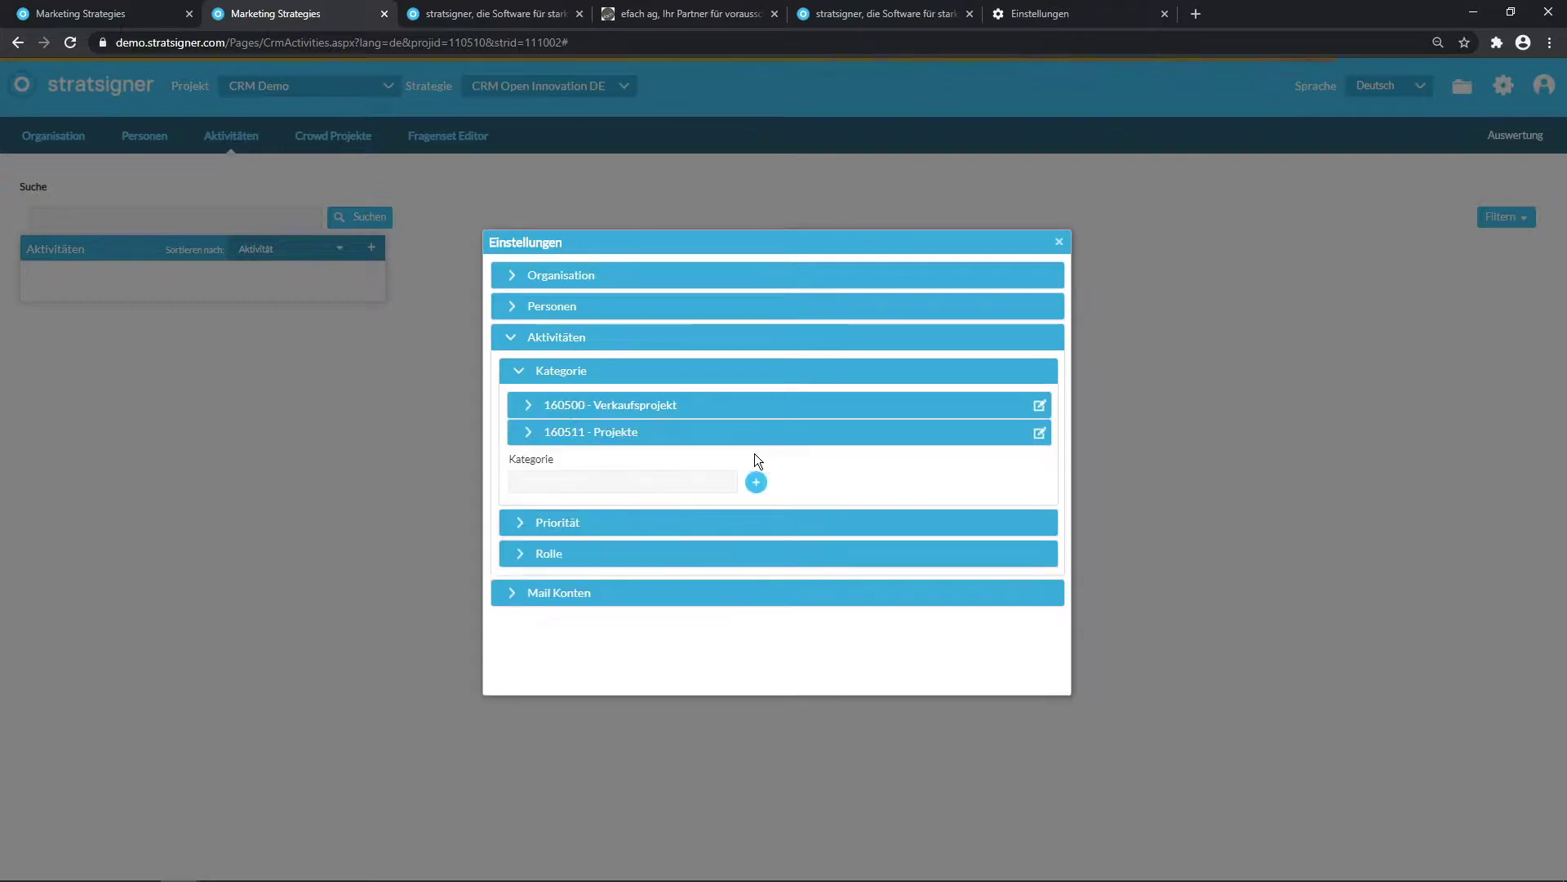
# Add the statuses Situationsanalyse, Projektarbeit and Gesprächsjournal to the Projekte category
pyautogui.click(529, 434)
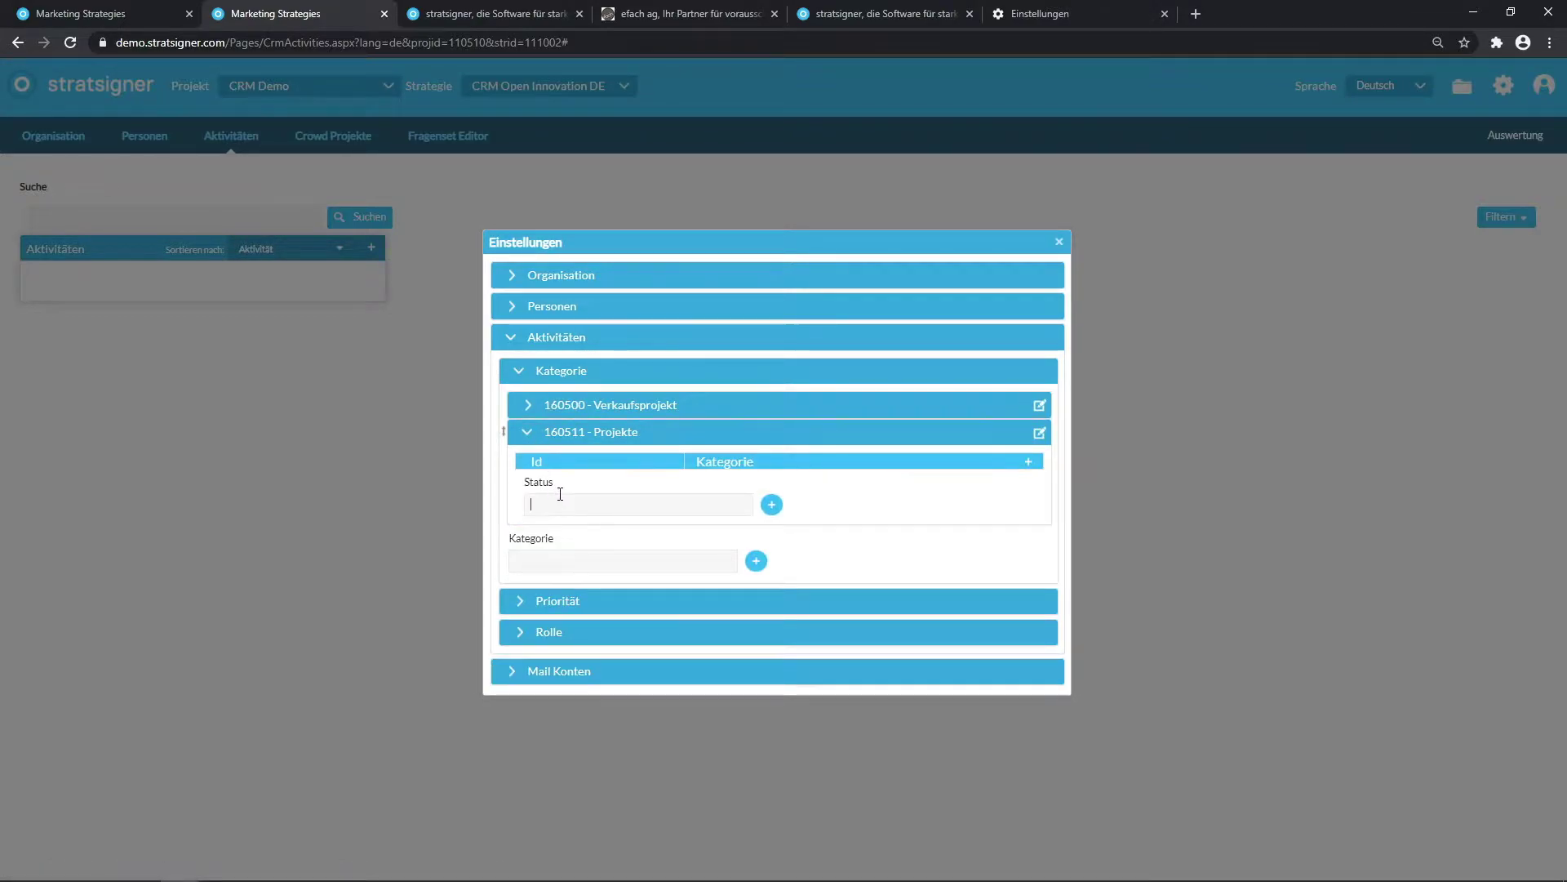
pyautogui.write('Situationsanalyse')
pyautogui.click(772, 506)
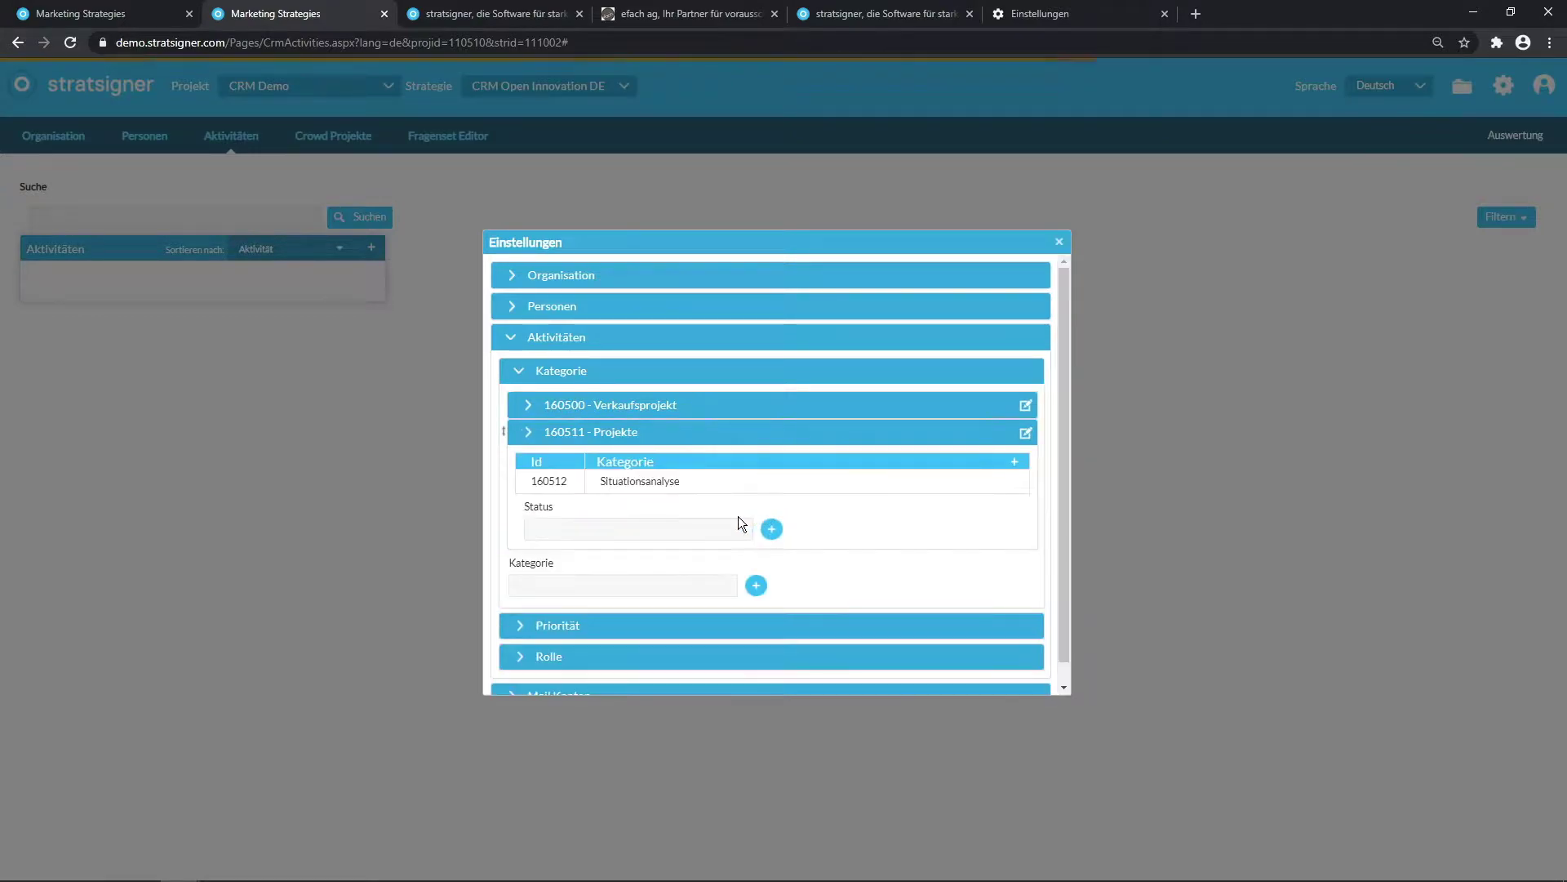
pyautogui.click(631, 536)
pyautogui.write('Projektarbeit')
pyautogui.click(772, 529)
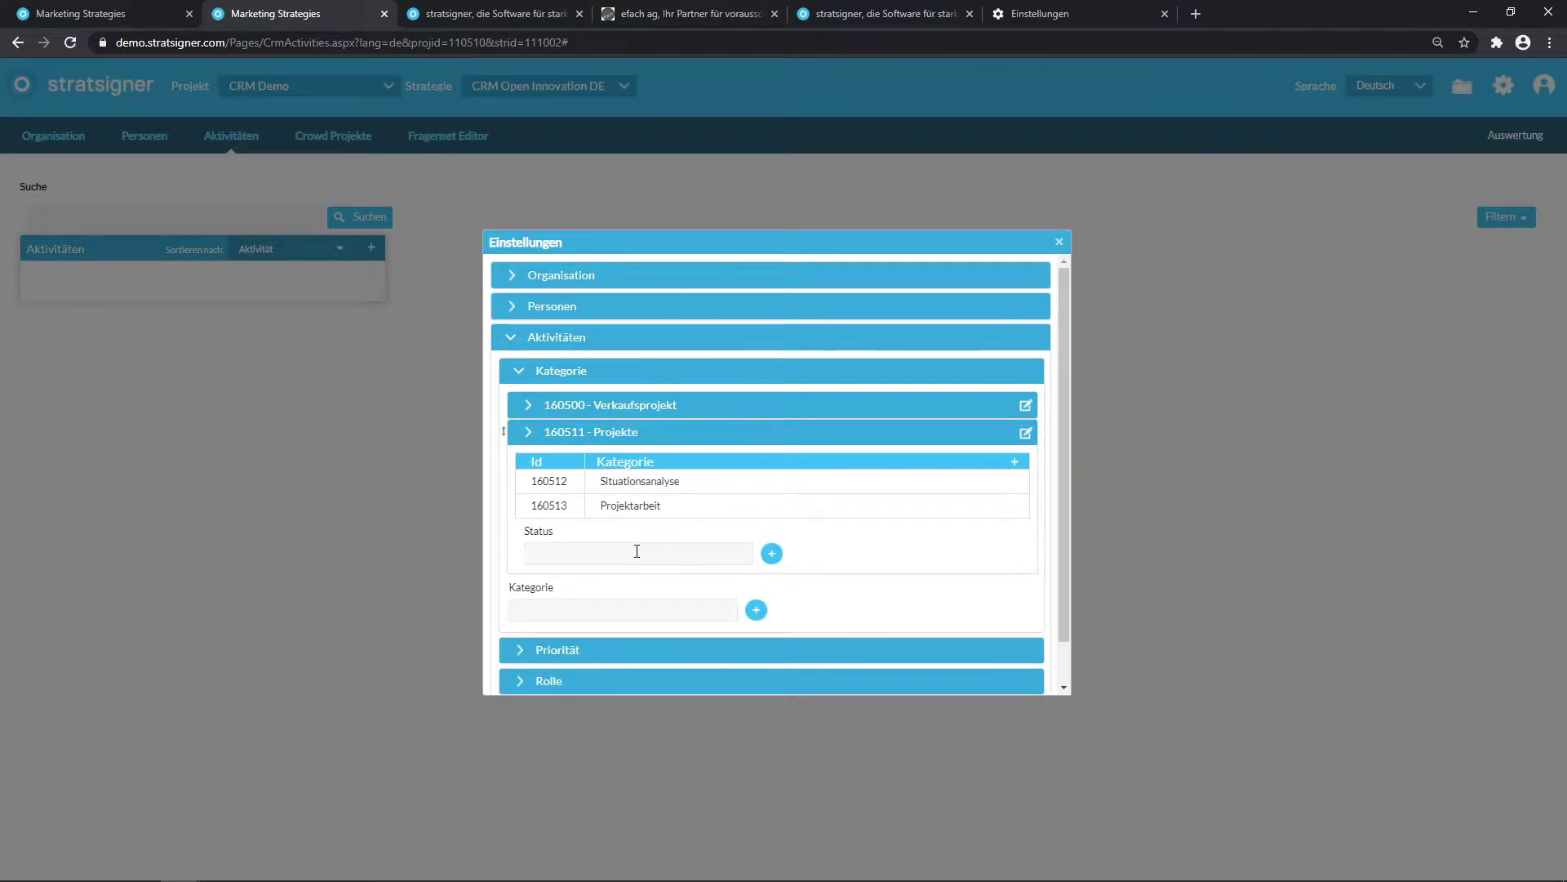
pyautogui.write('Gesprächsou')
pyautogui.press('BackSpace')
pyautogui.press('BackSpace')
pyautogui.write('journa')
pyautogui.click(776, 552)
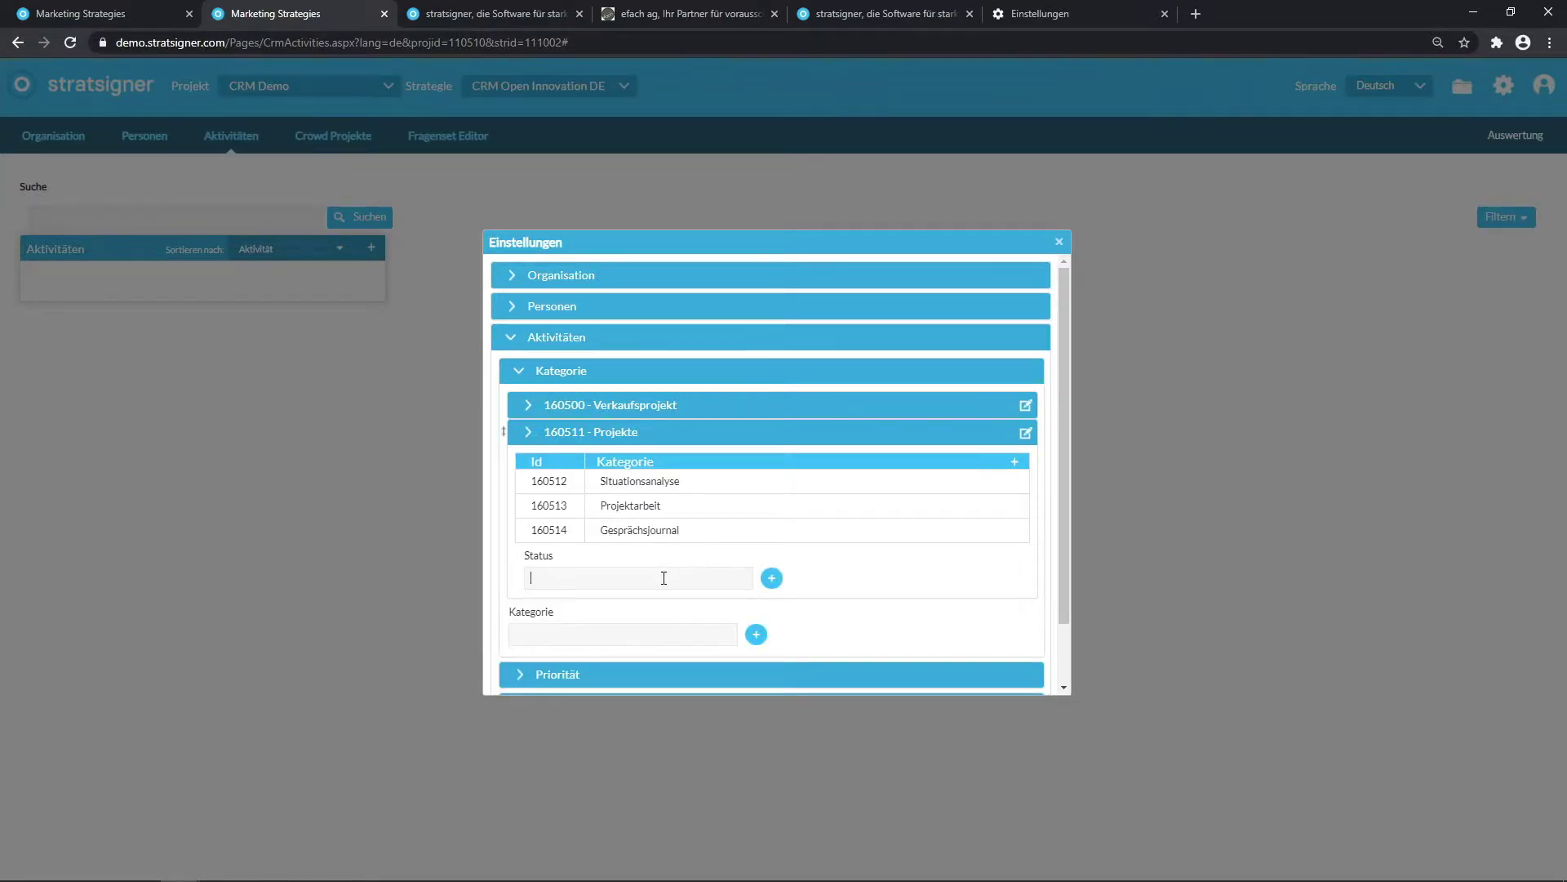
# Add the statuses Warten auf Dritte, Warten auf Kunde and Vereinbarungen to the Projekte category, then collapse the category settings
pyautogui.write('Warten auf Dritte')
pyautogui.click(772, 578)
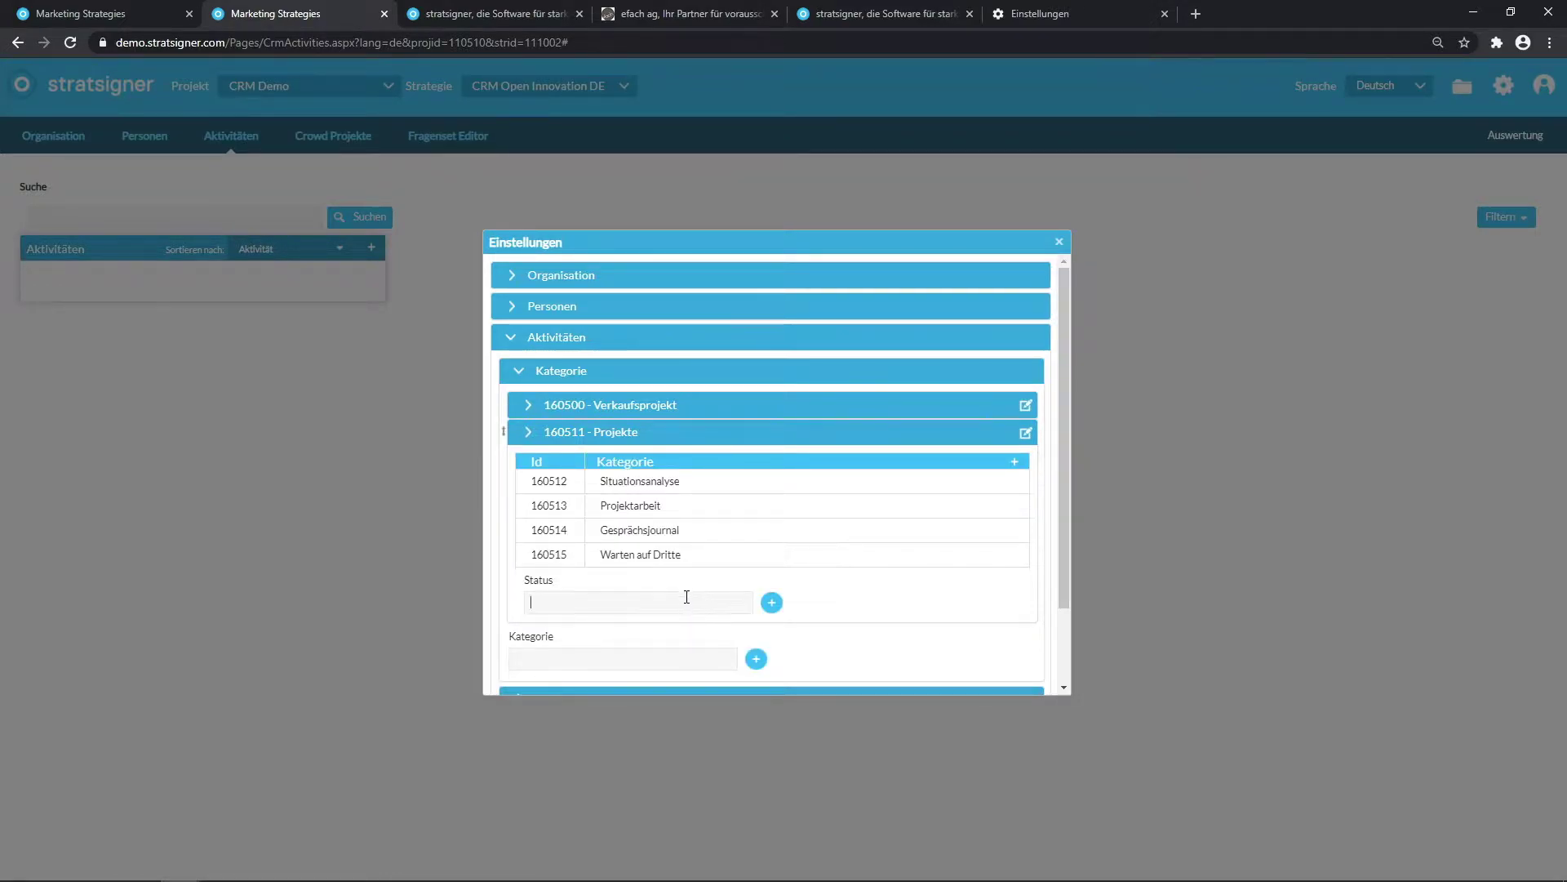
pyautogui.write('Warten auf Kunde')
pyautogui.click(771, 601)
pyautogui.write('Vereinbarungen')
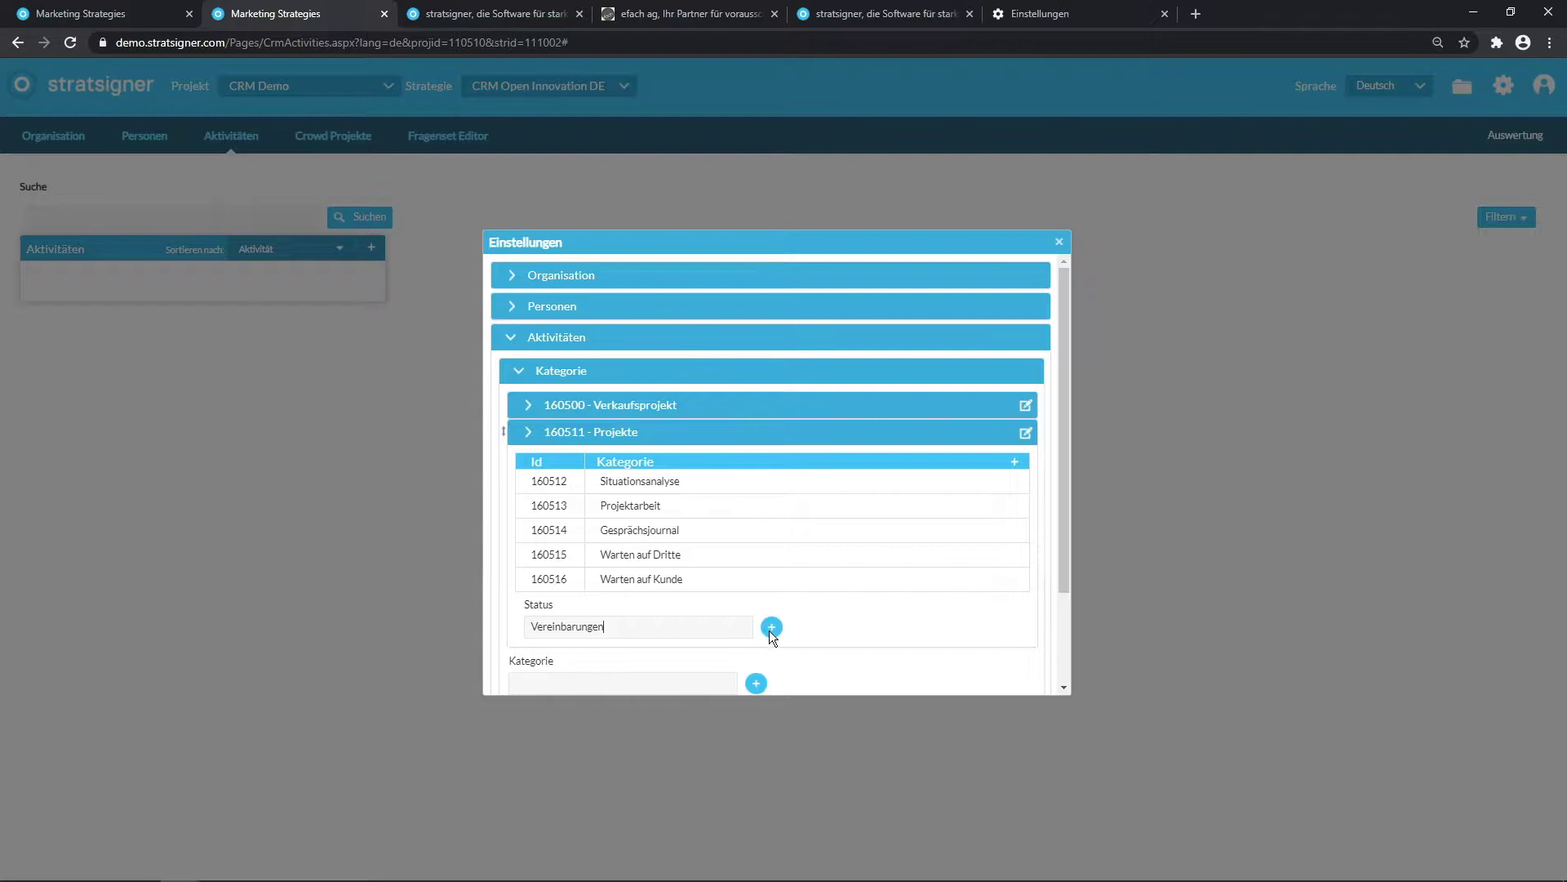
pyautogui.click(770, 629)
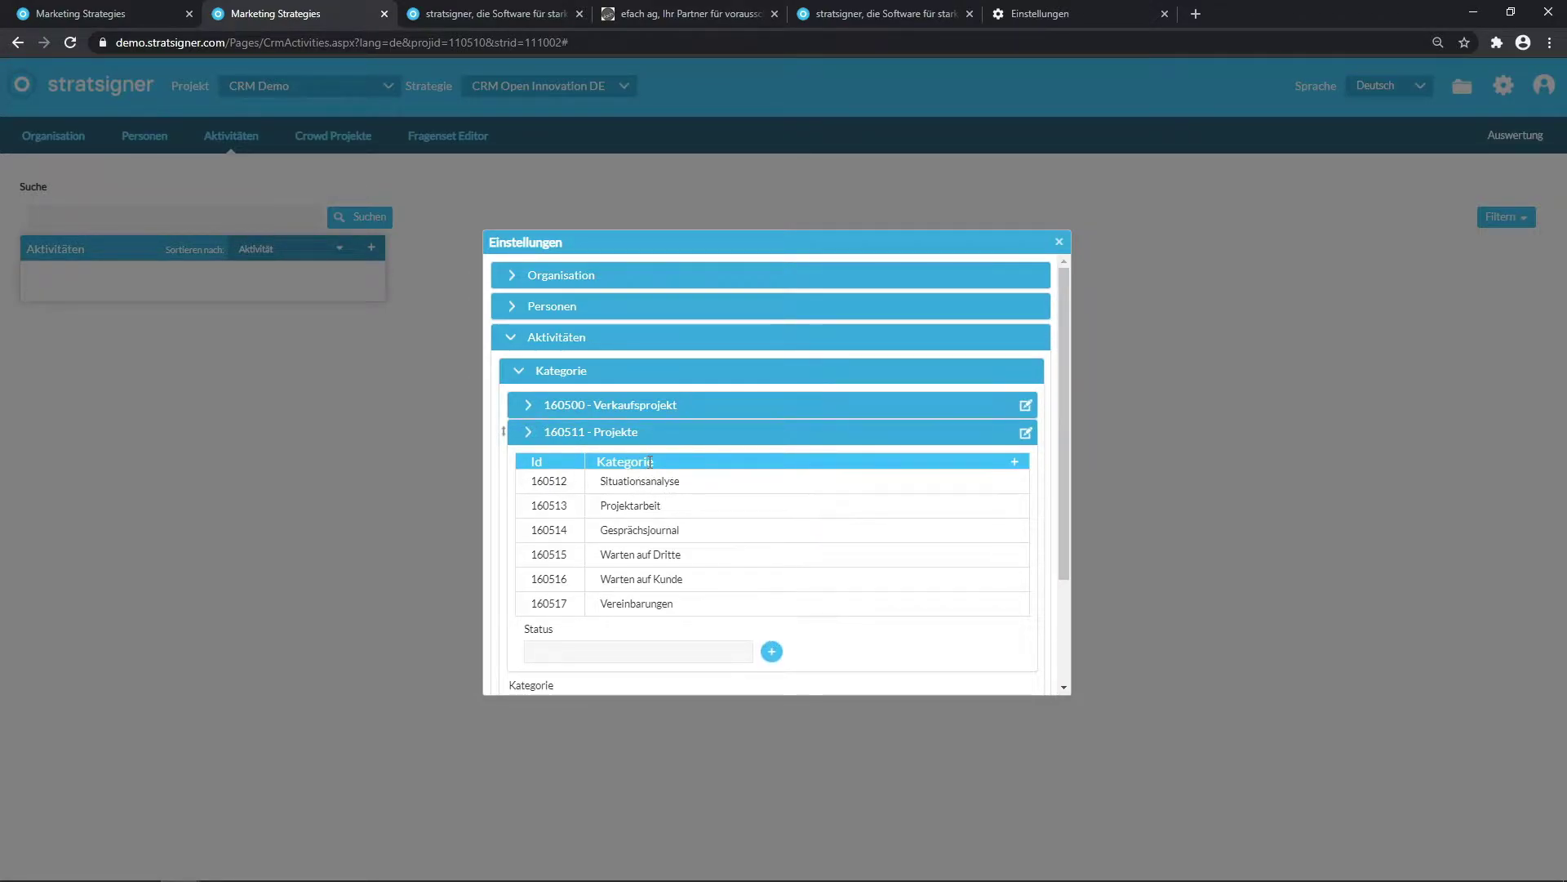
pyautogui.click(520, 373)
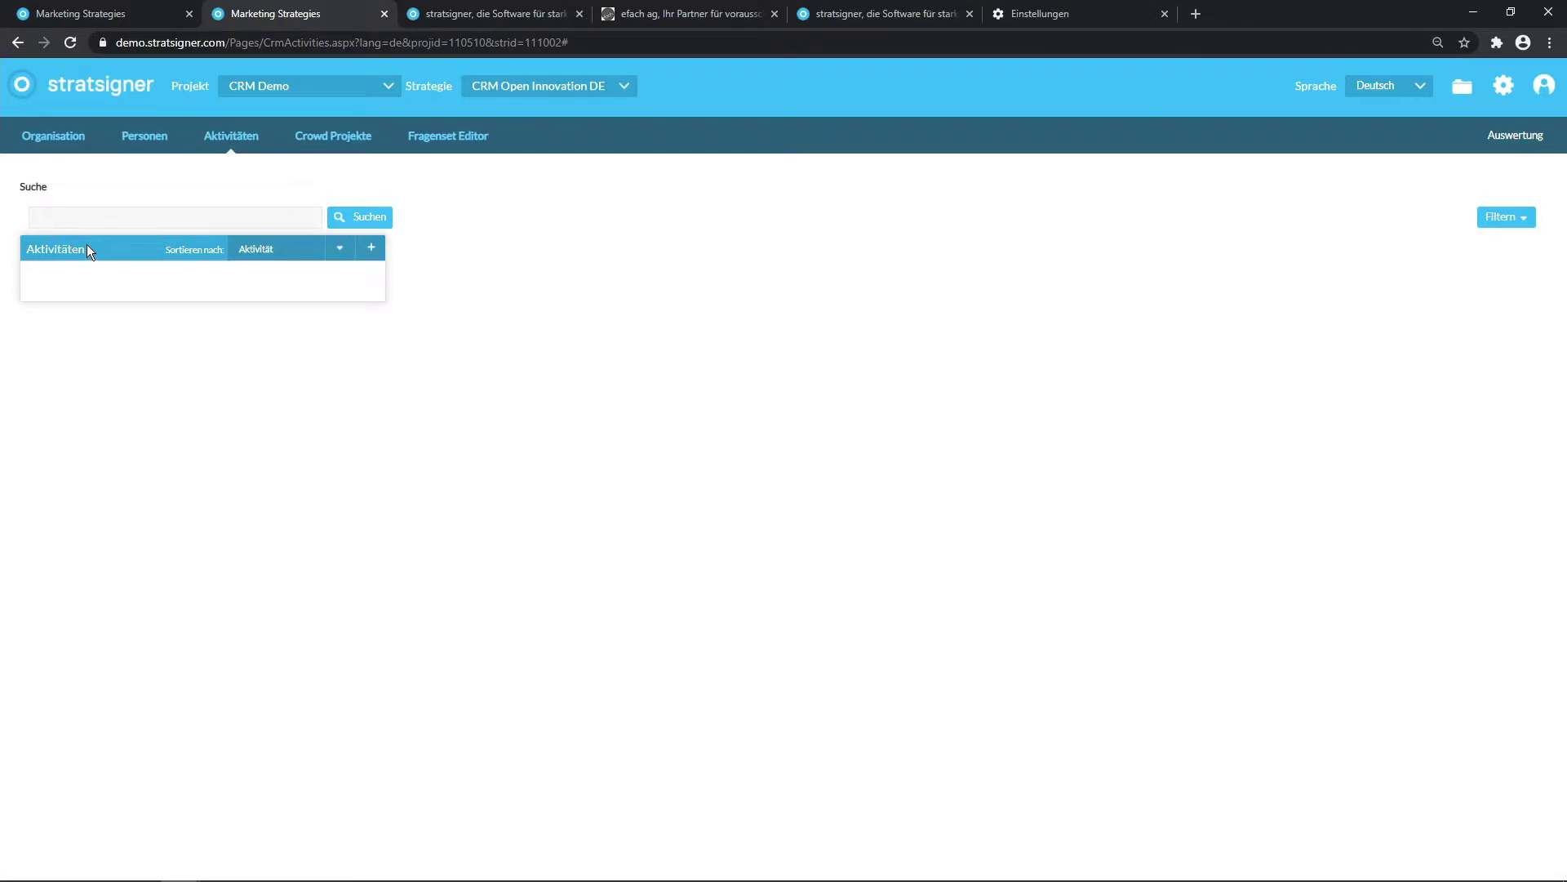
# Start a new activity for the organisation efach ag titled "Wir möchte dieses Unternehmen als neuen Kunden gewinnen" and assign the responsible person
pyautogui.click(45, 147)
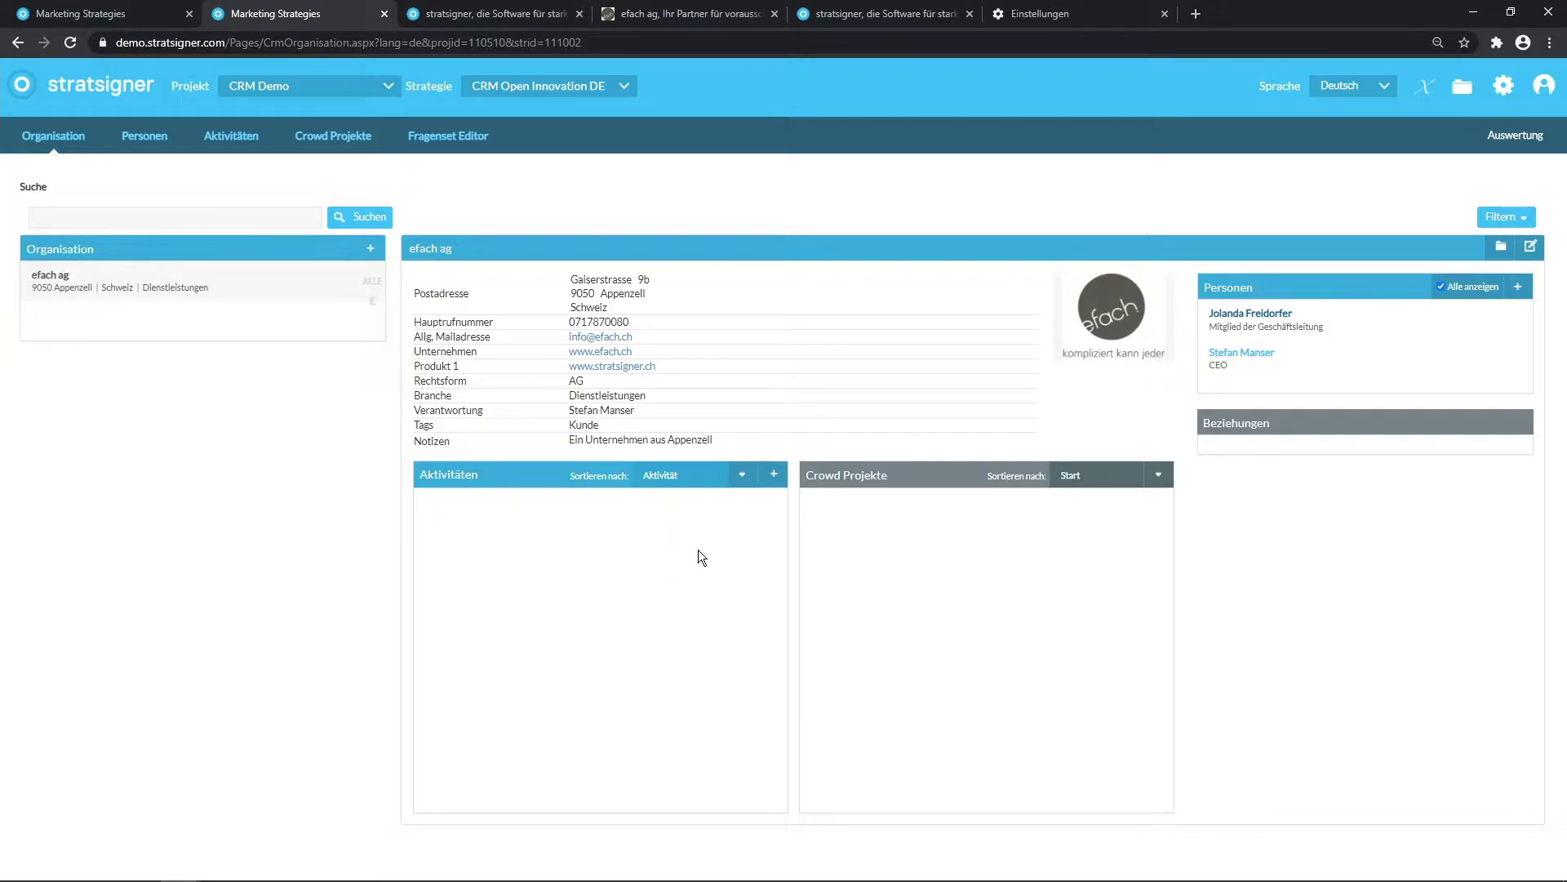
pyautogui.click(774, 476)
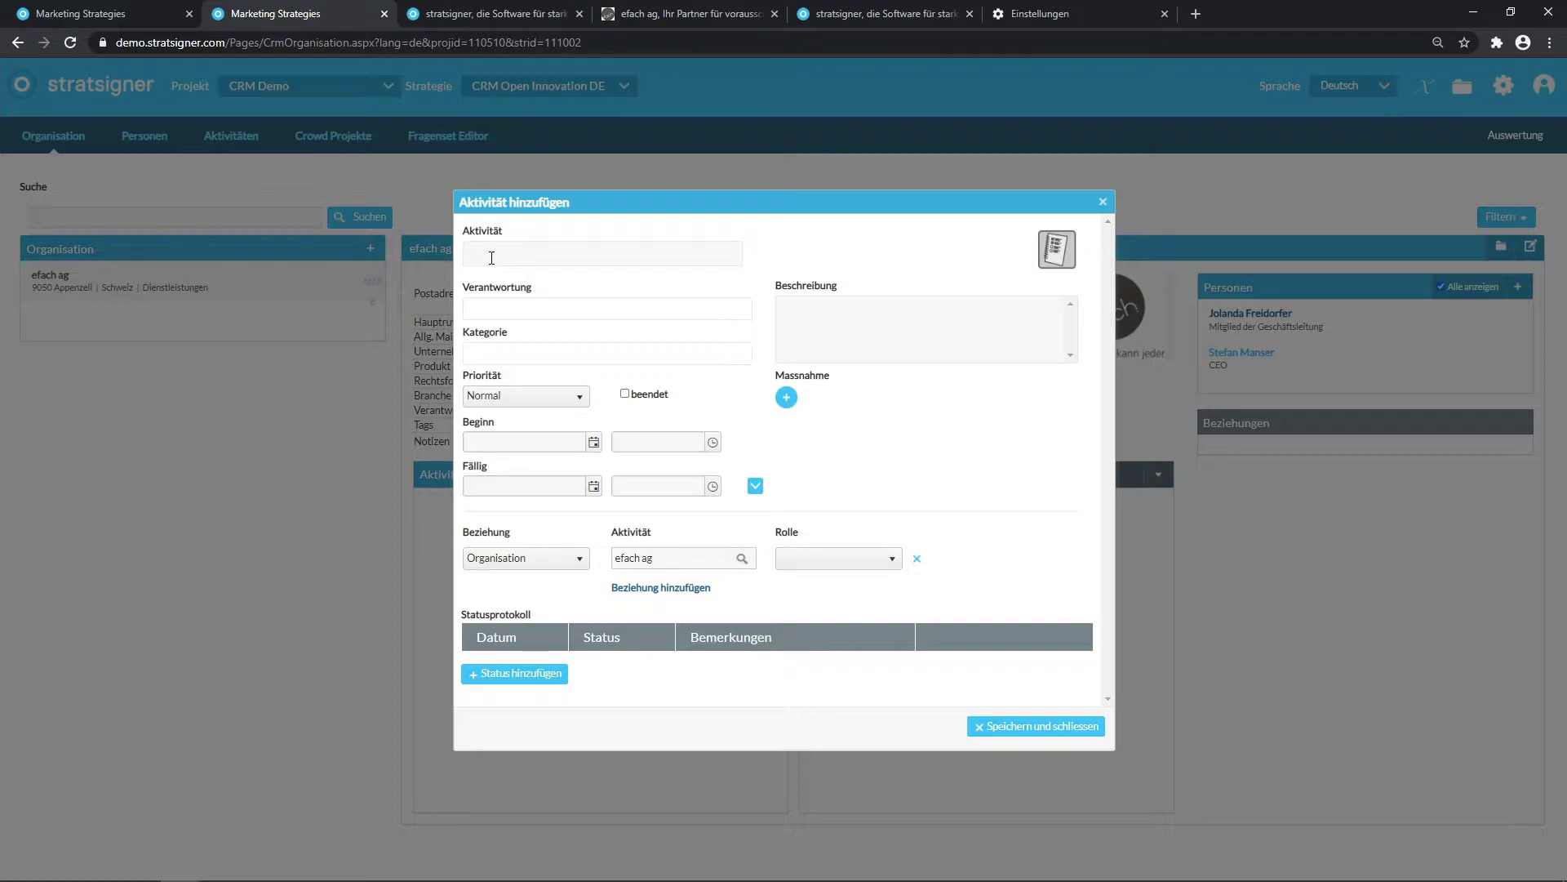
pyautogui.write('Wir möchte dieses Unternehmen als neuen ')
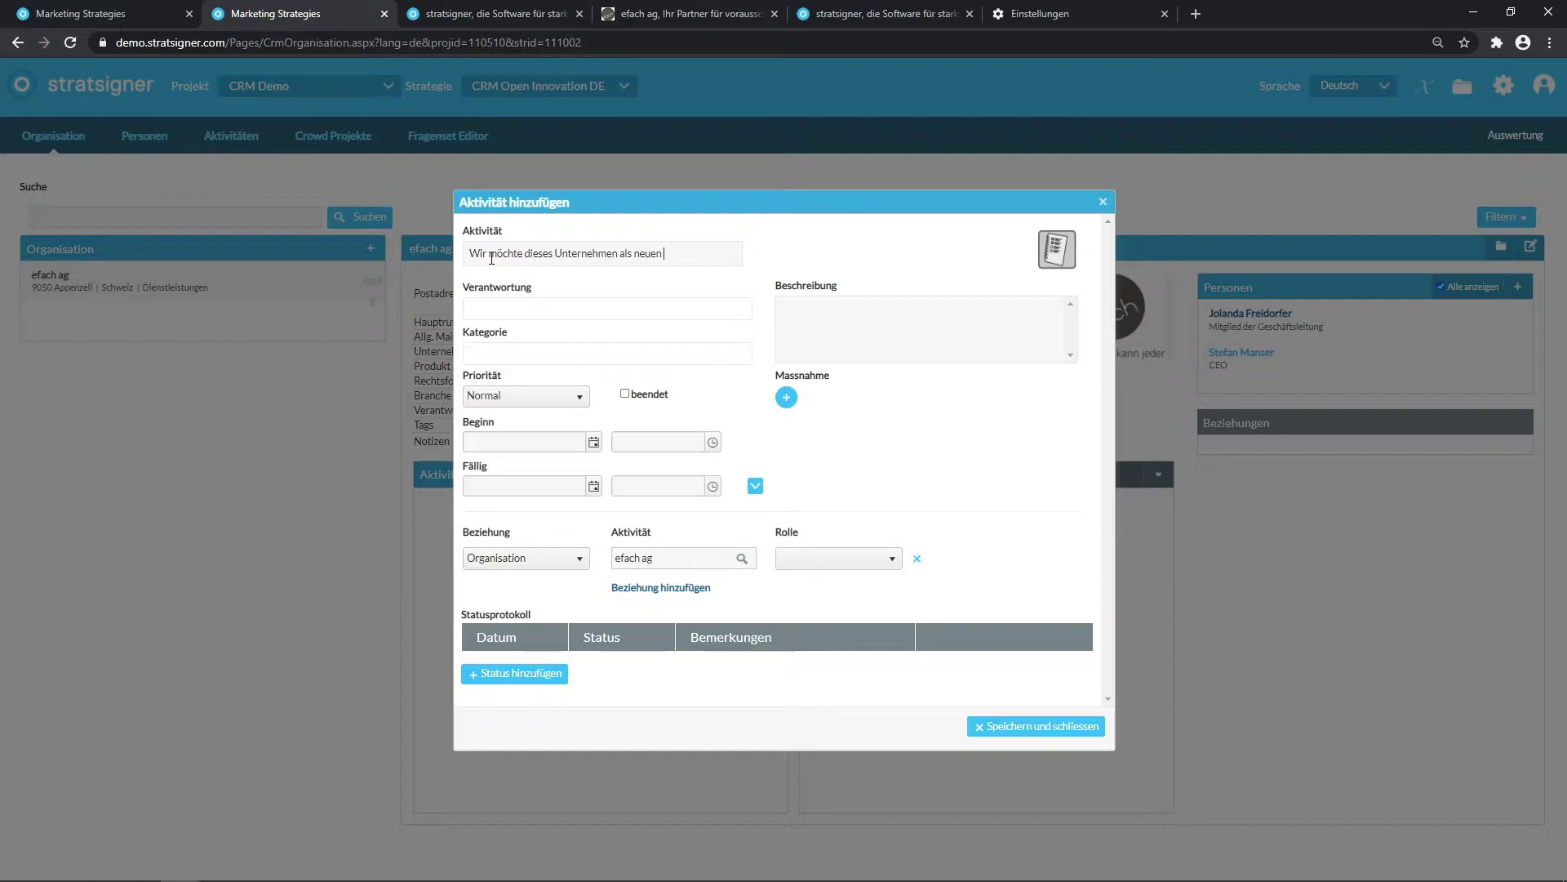
pyautogui.write('Kunden gewinnen')
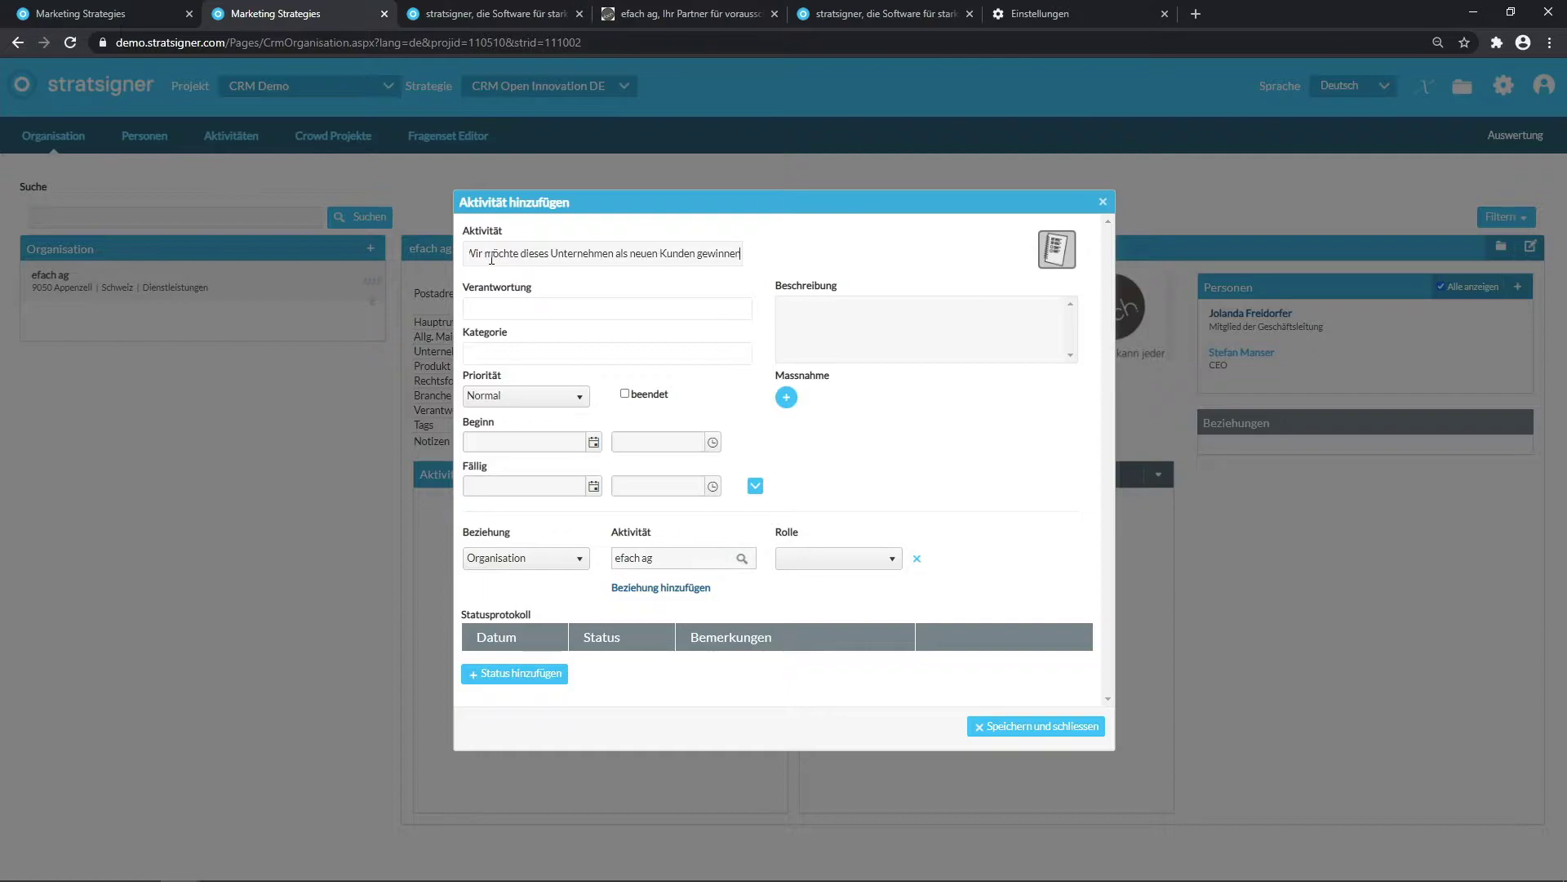
pyautogui.click(515, 302)
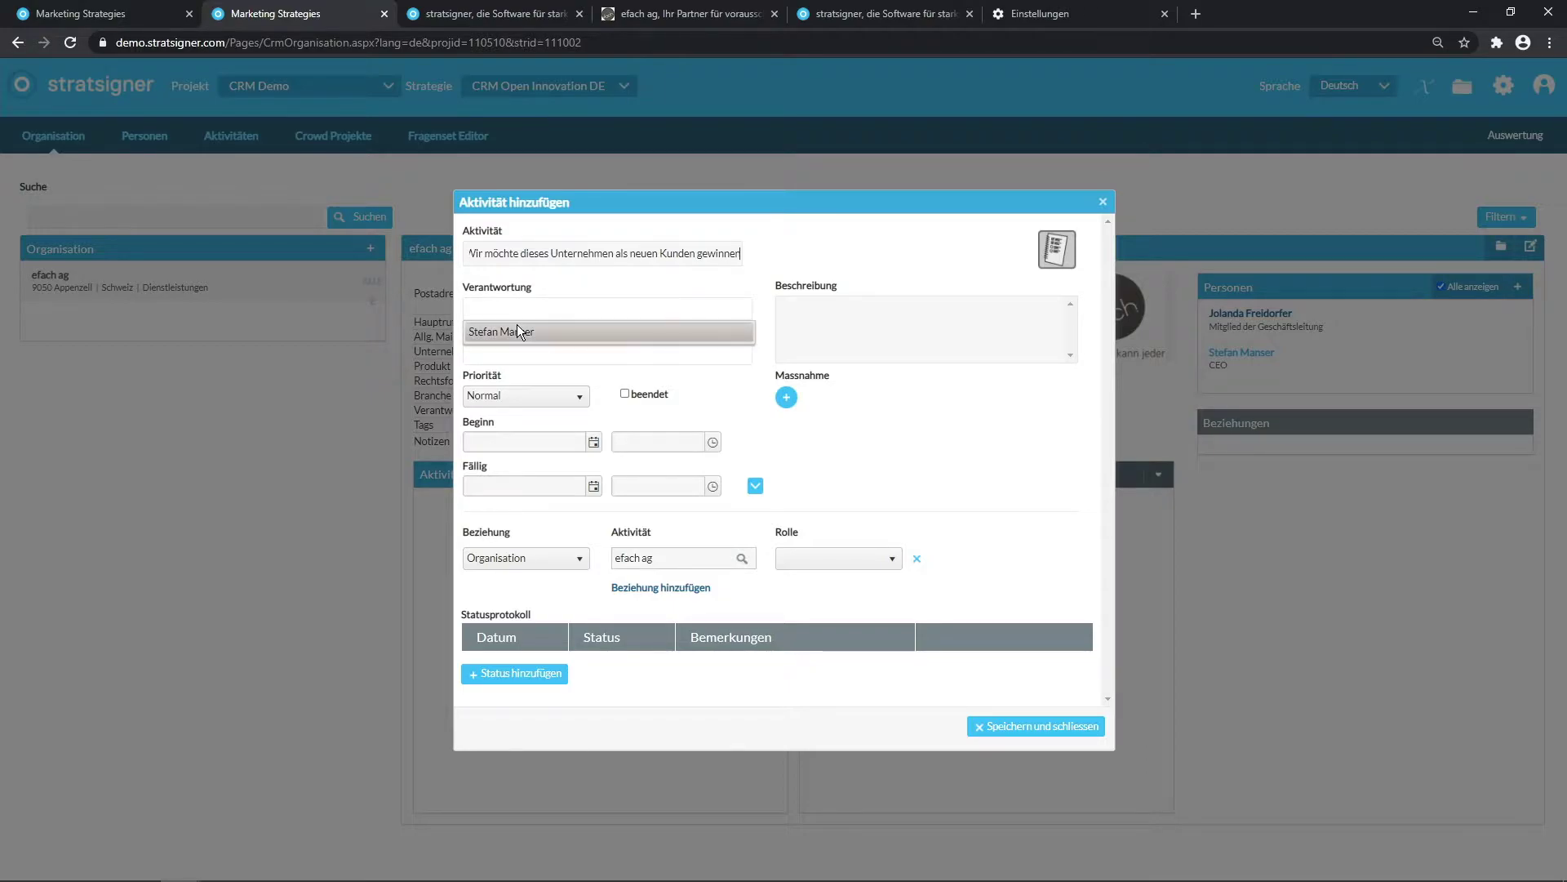
pyautogui.click(517, 325)
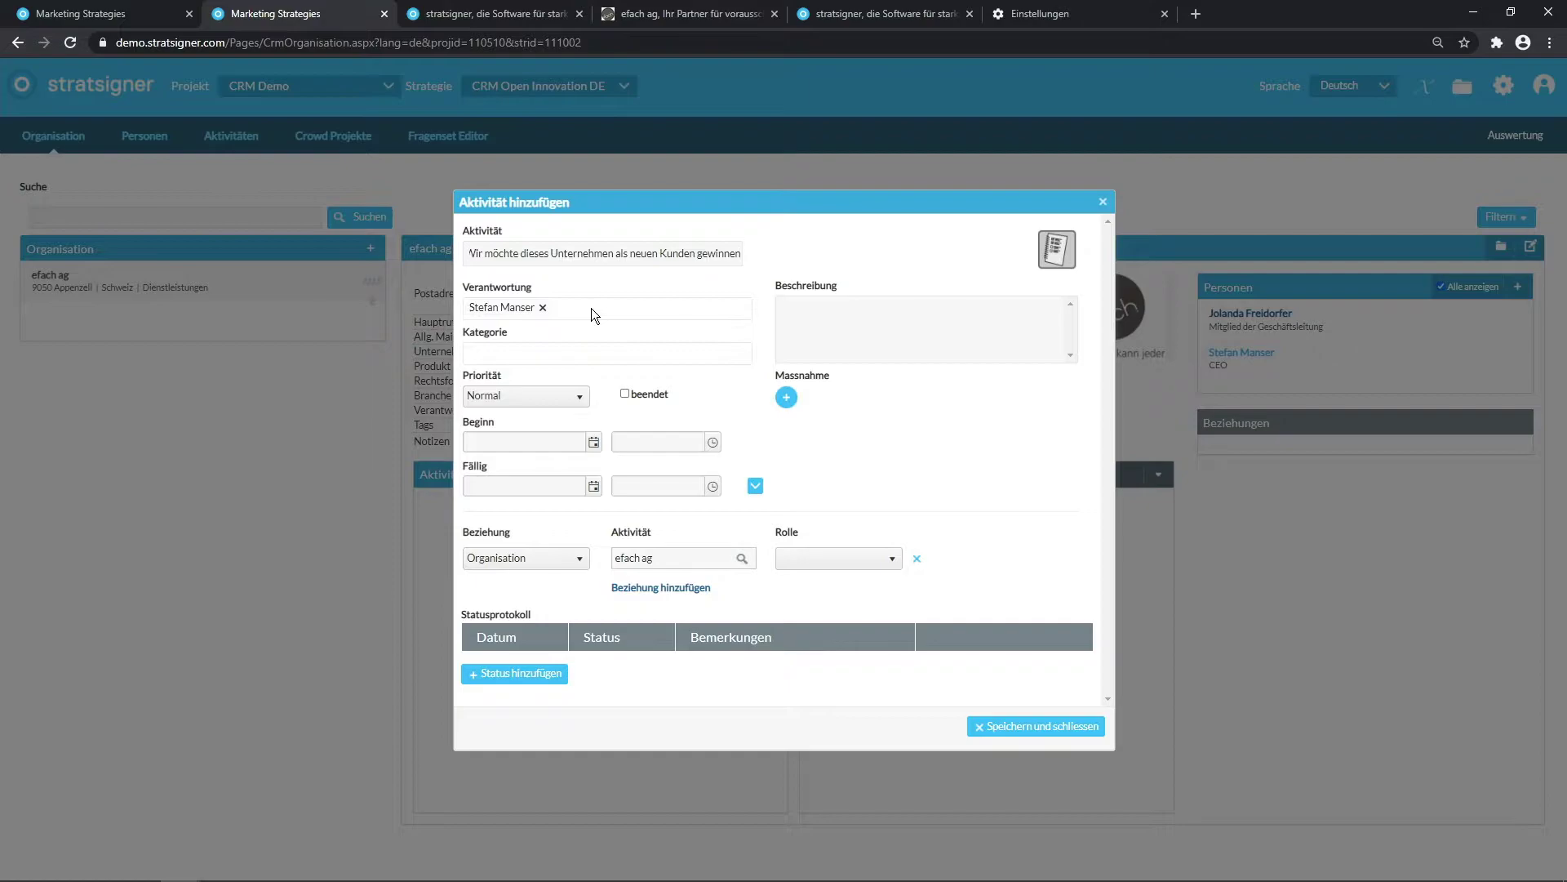
# Set the new activity's due date (Fällig) to 30.11.2020
pyautogui.click(757, 487)
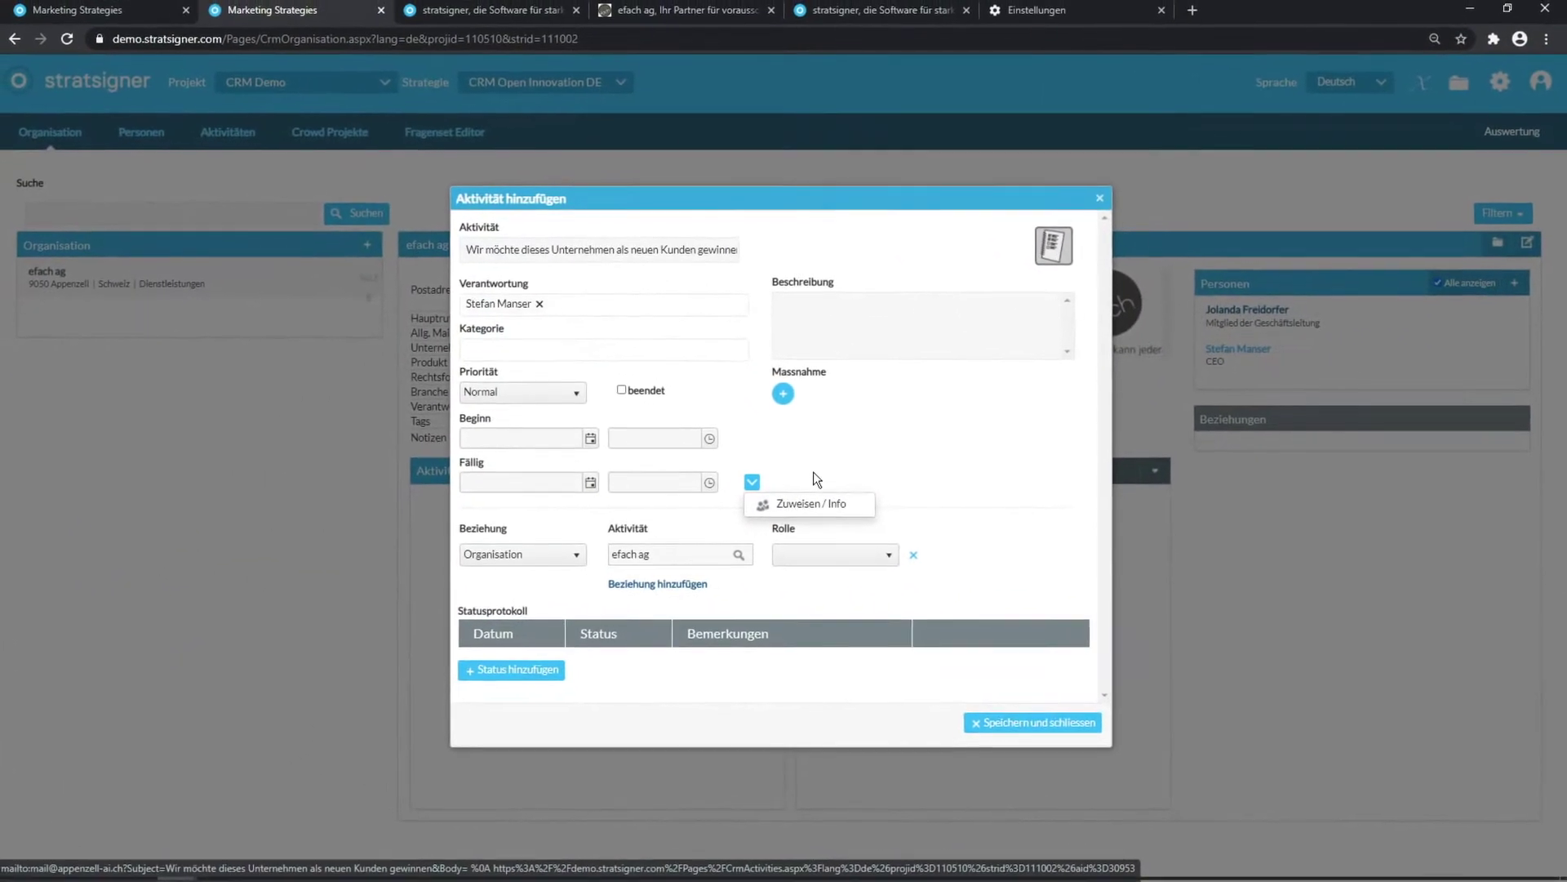
pyautogui.click(594, 488)
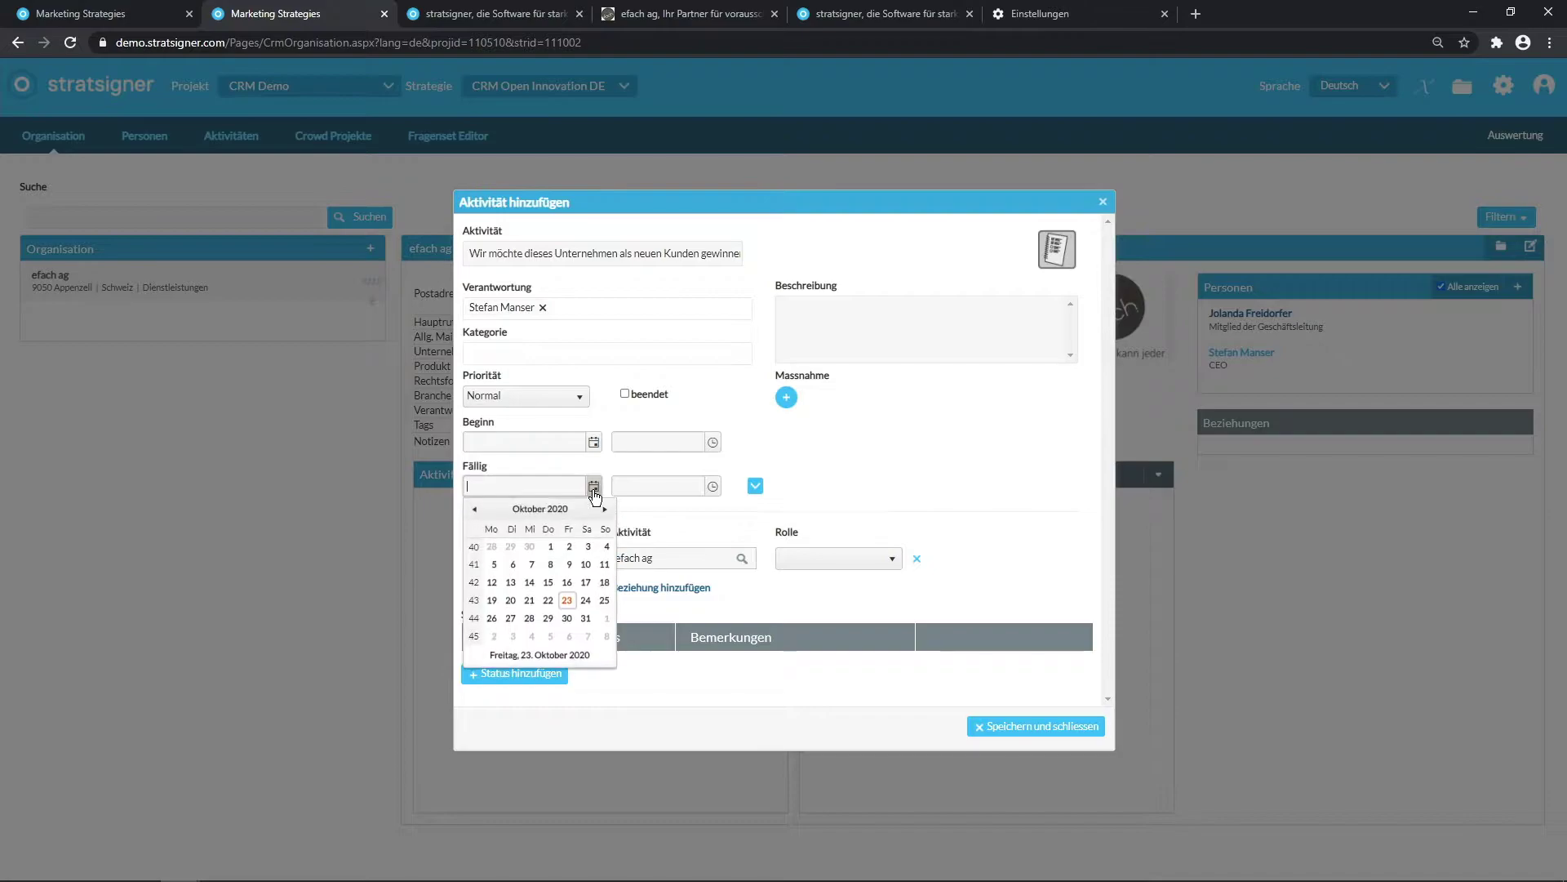
pyautogui.click(605, 509)
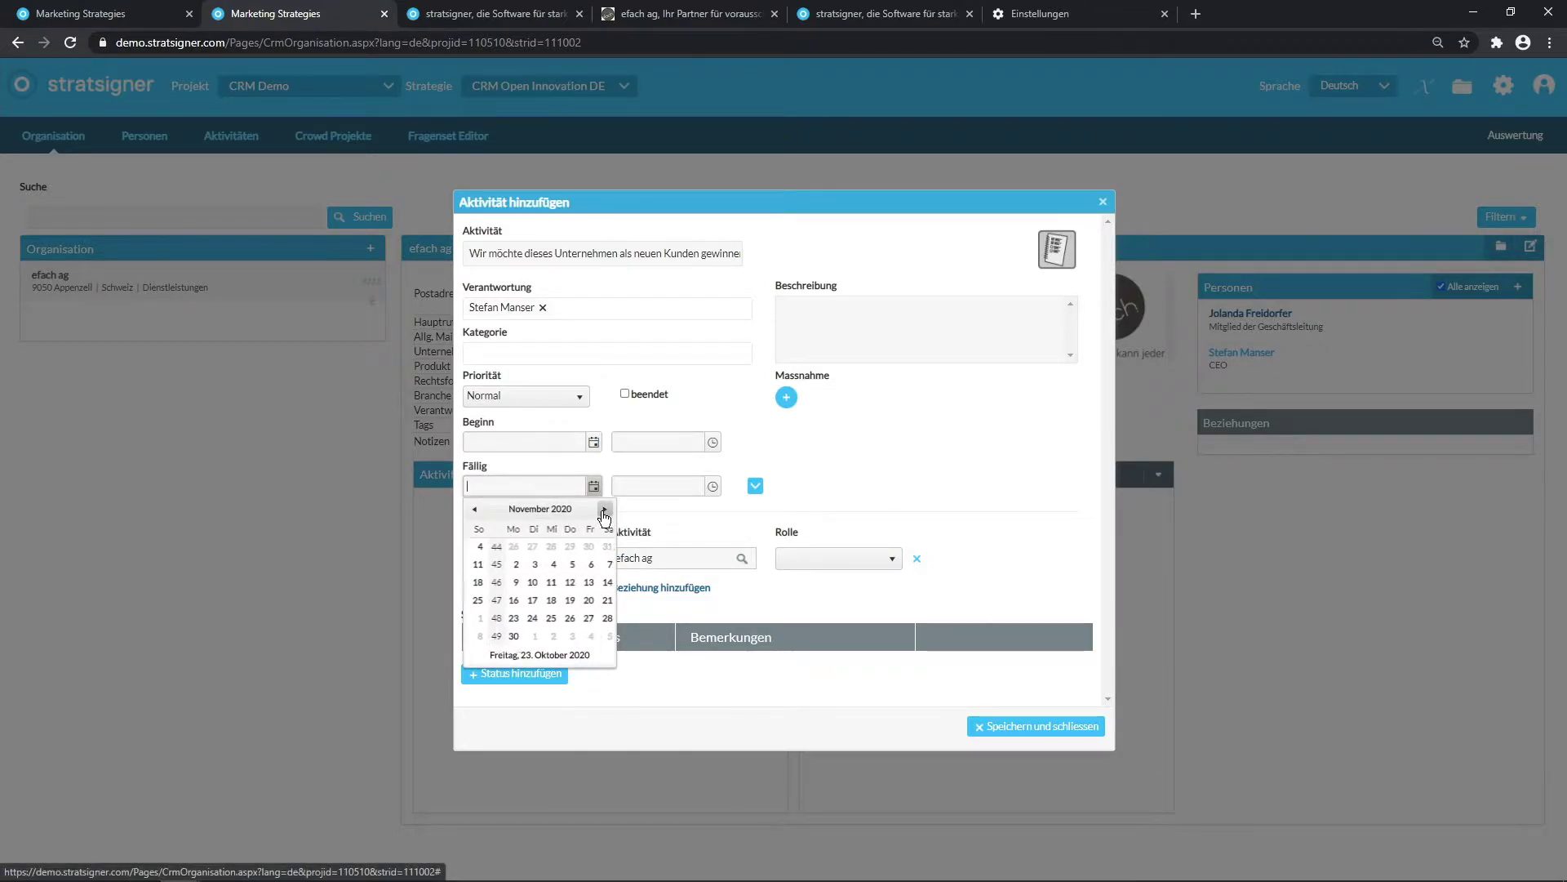
pyautogui.click(491, 636)
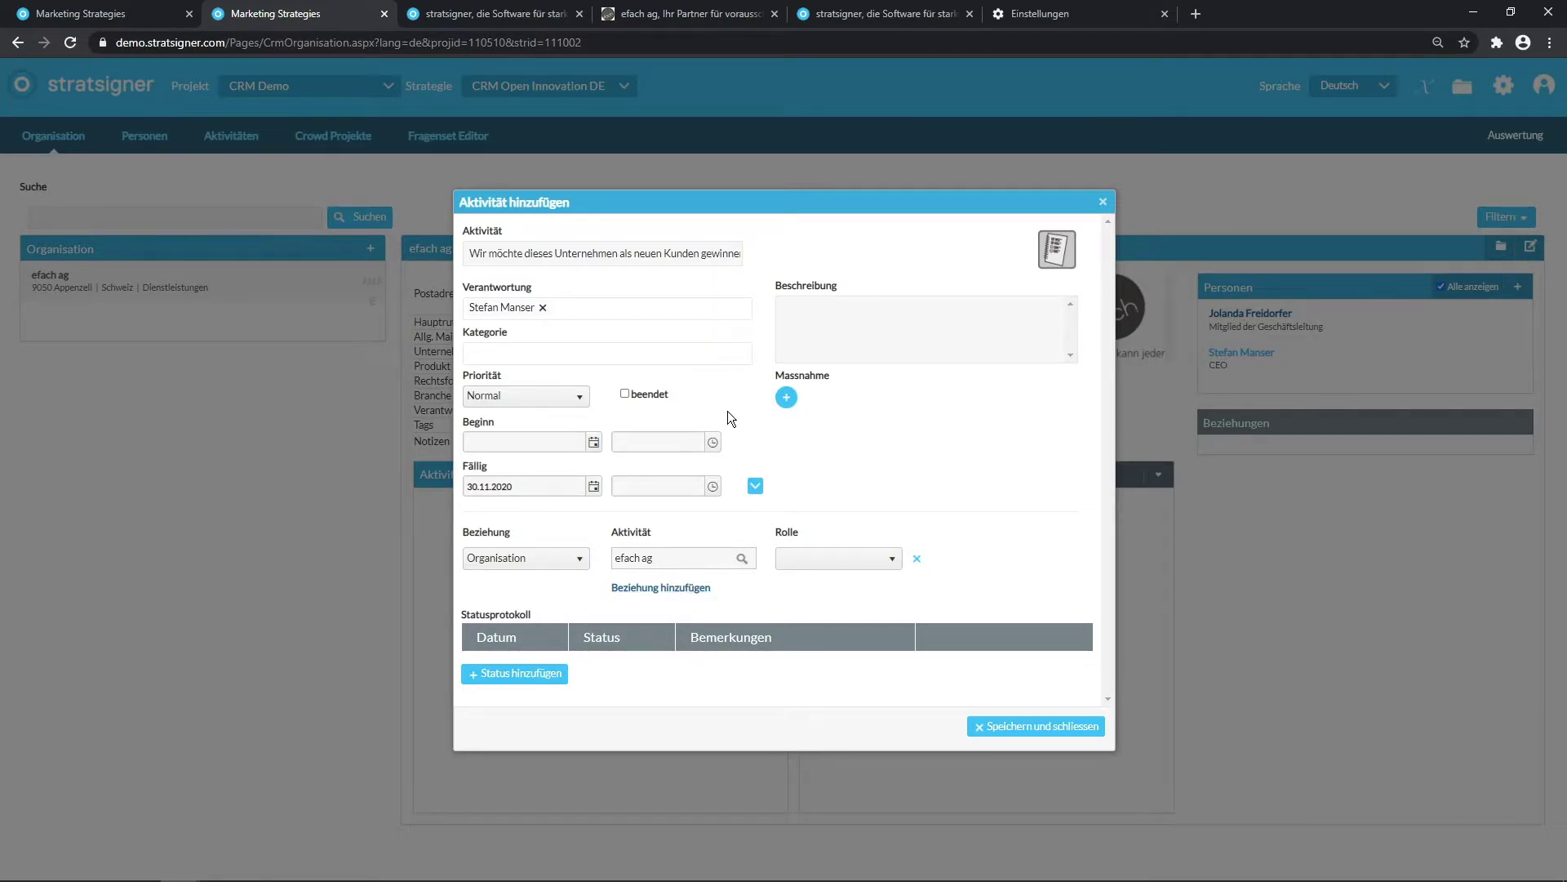
# Add a person relationship to the activity, linking the CEO of efach ag with the role Anwender
pyautogui.click(702, 588)
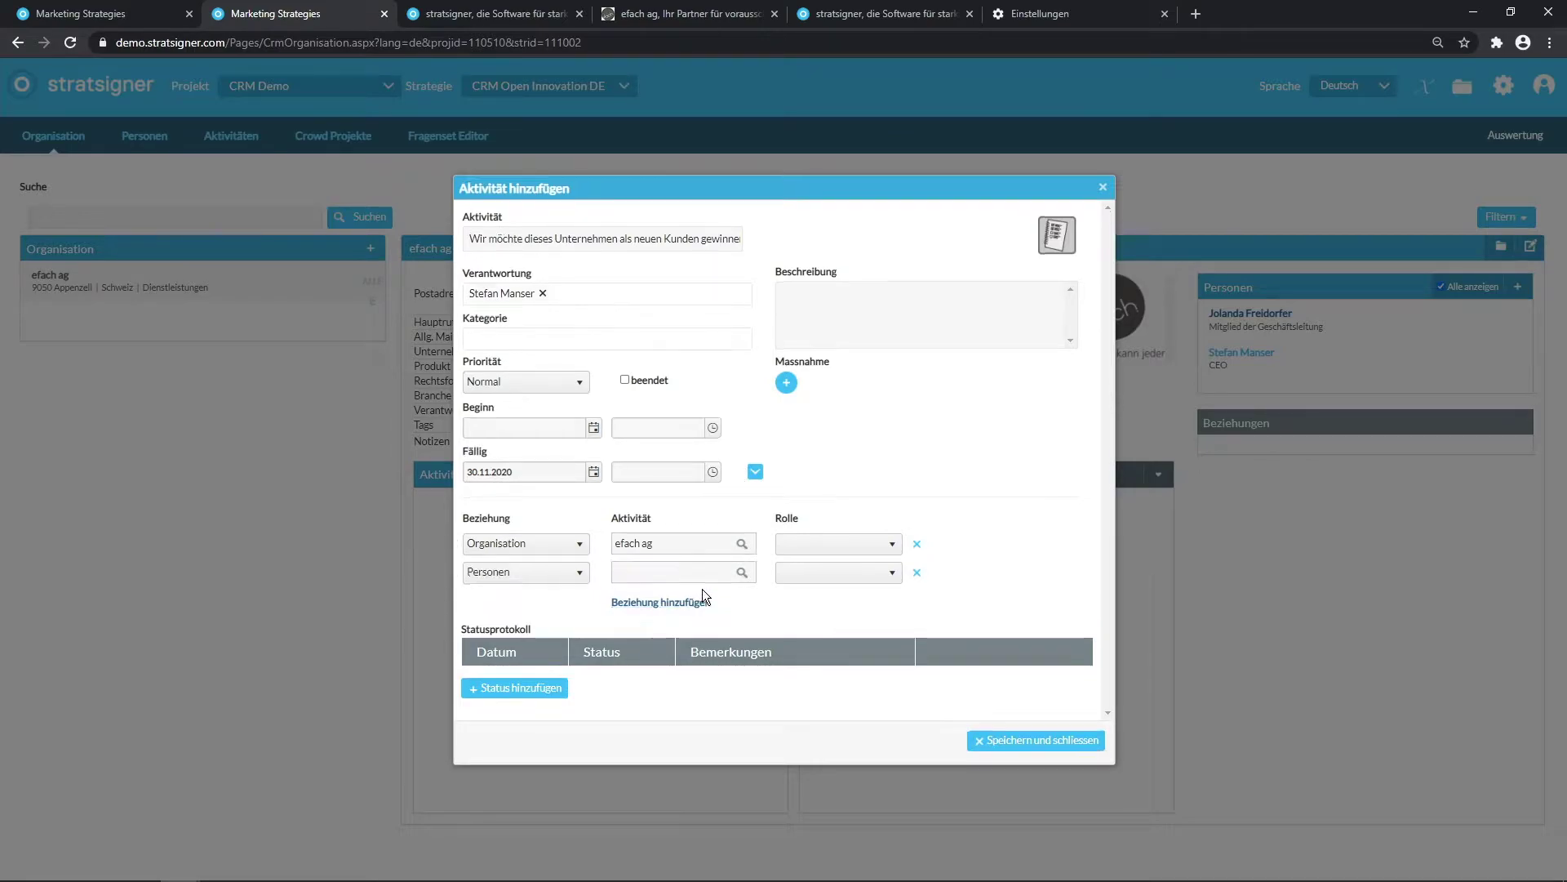
pyautogui.click(683, 575)
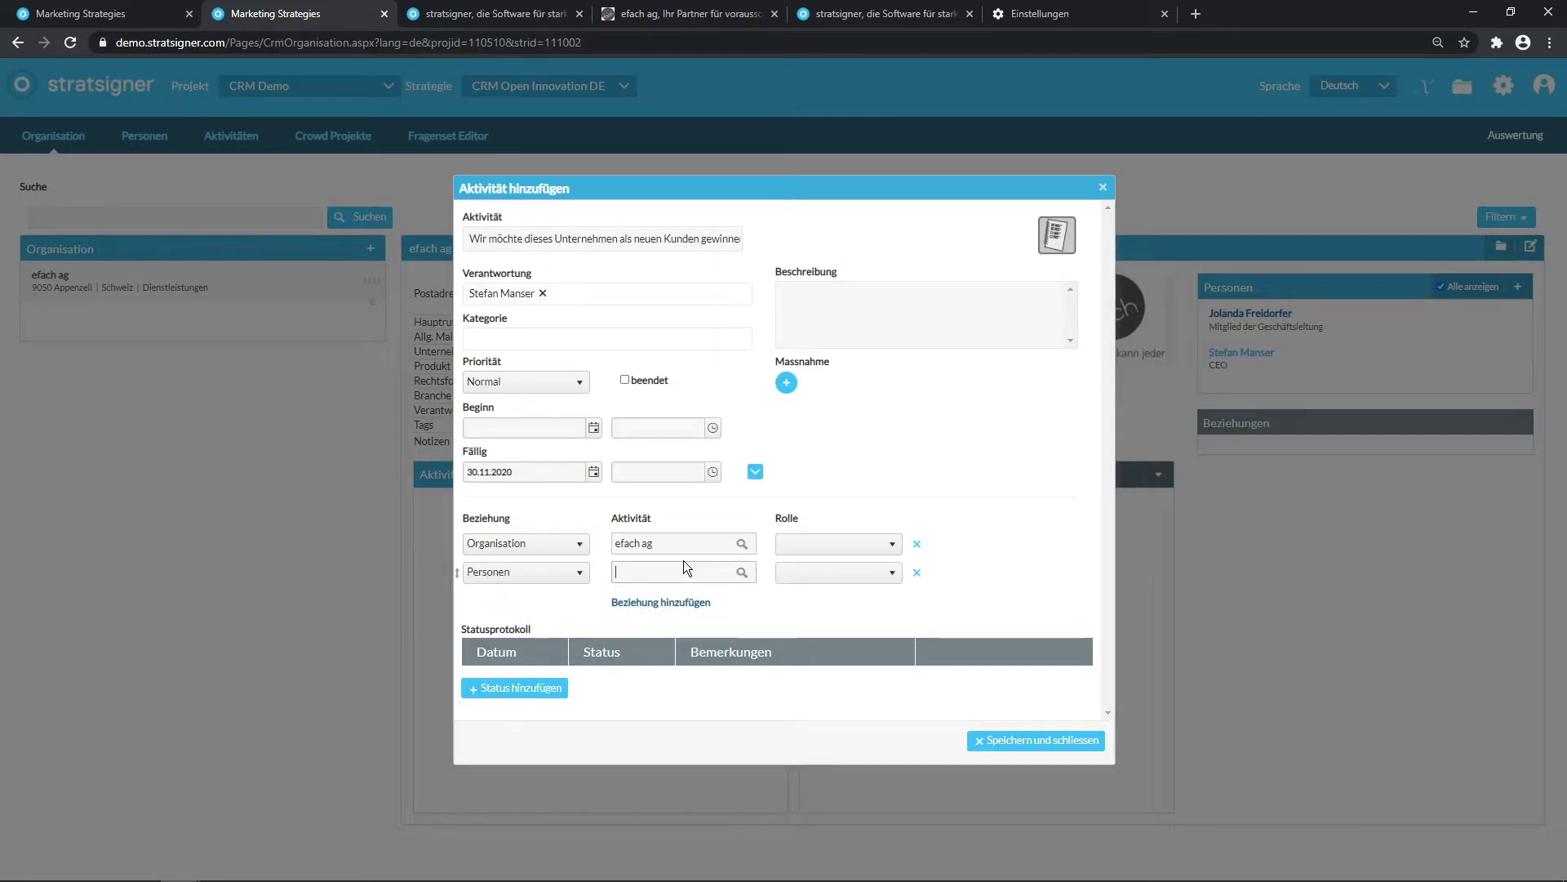
pyautogui.write('ste')
pyautogui.click(670, 591)
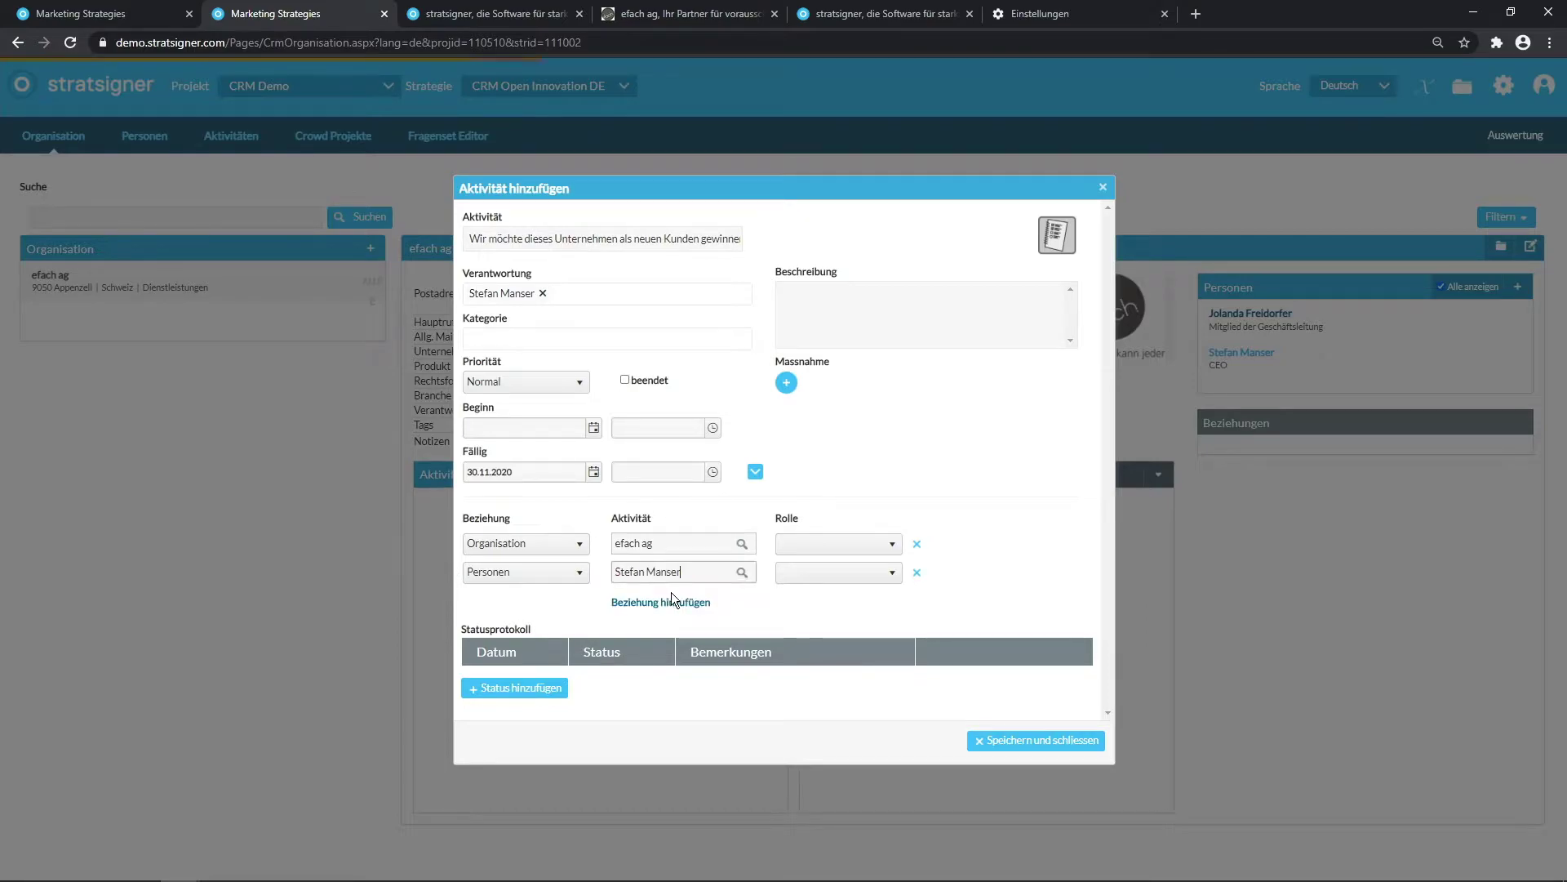
pyautogui.click(808, 573)
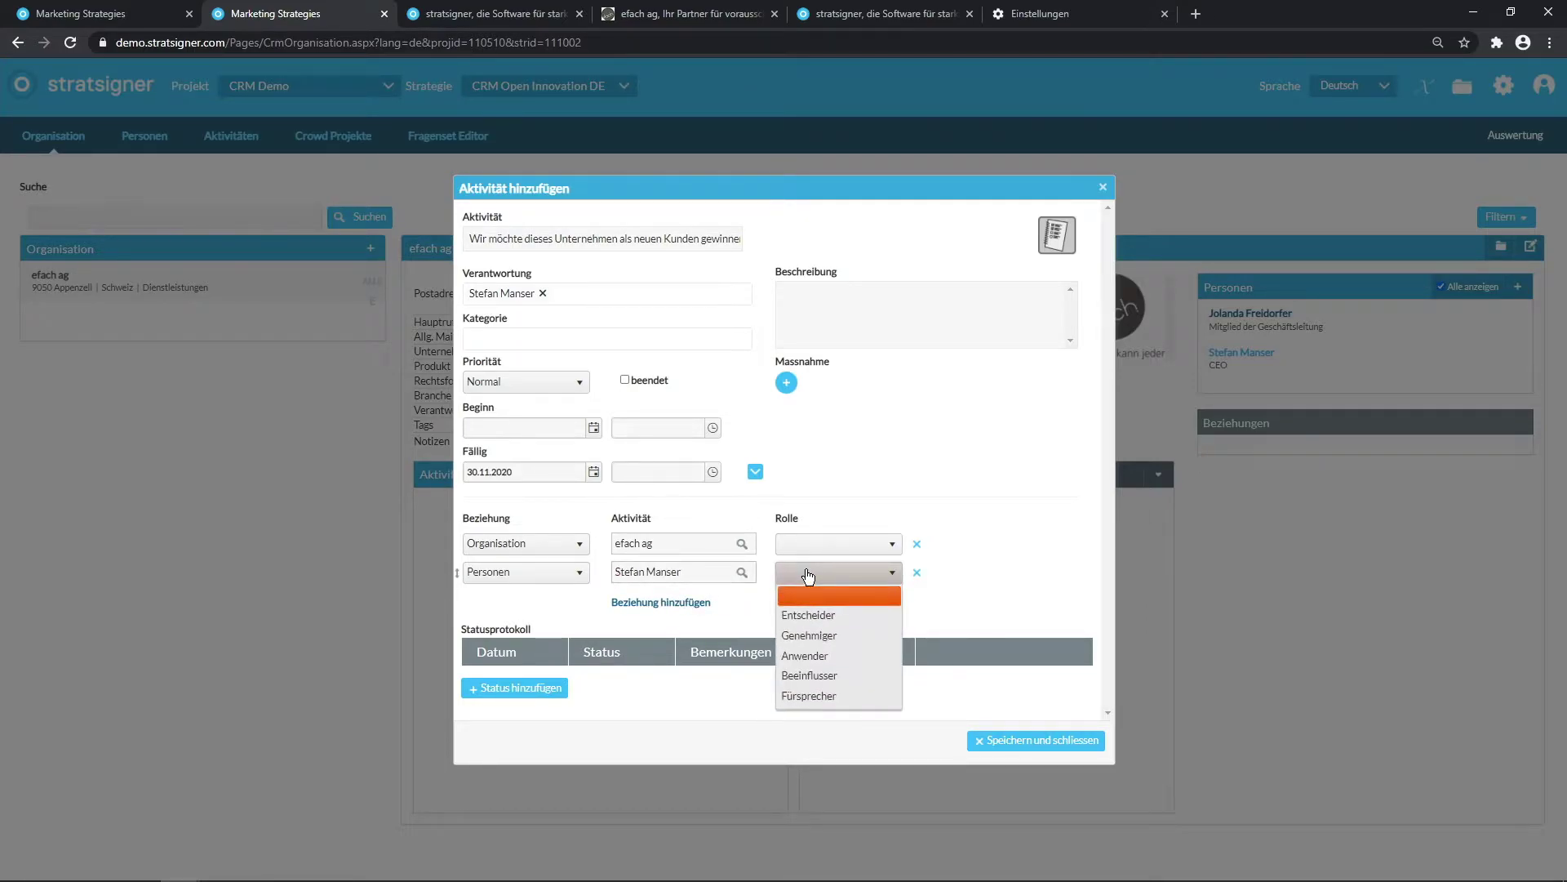
pyautogui.click(803, 654)
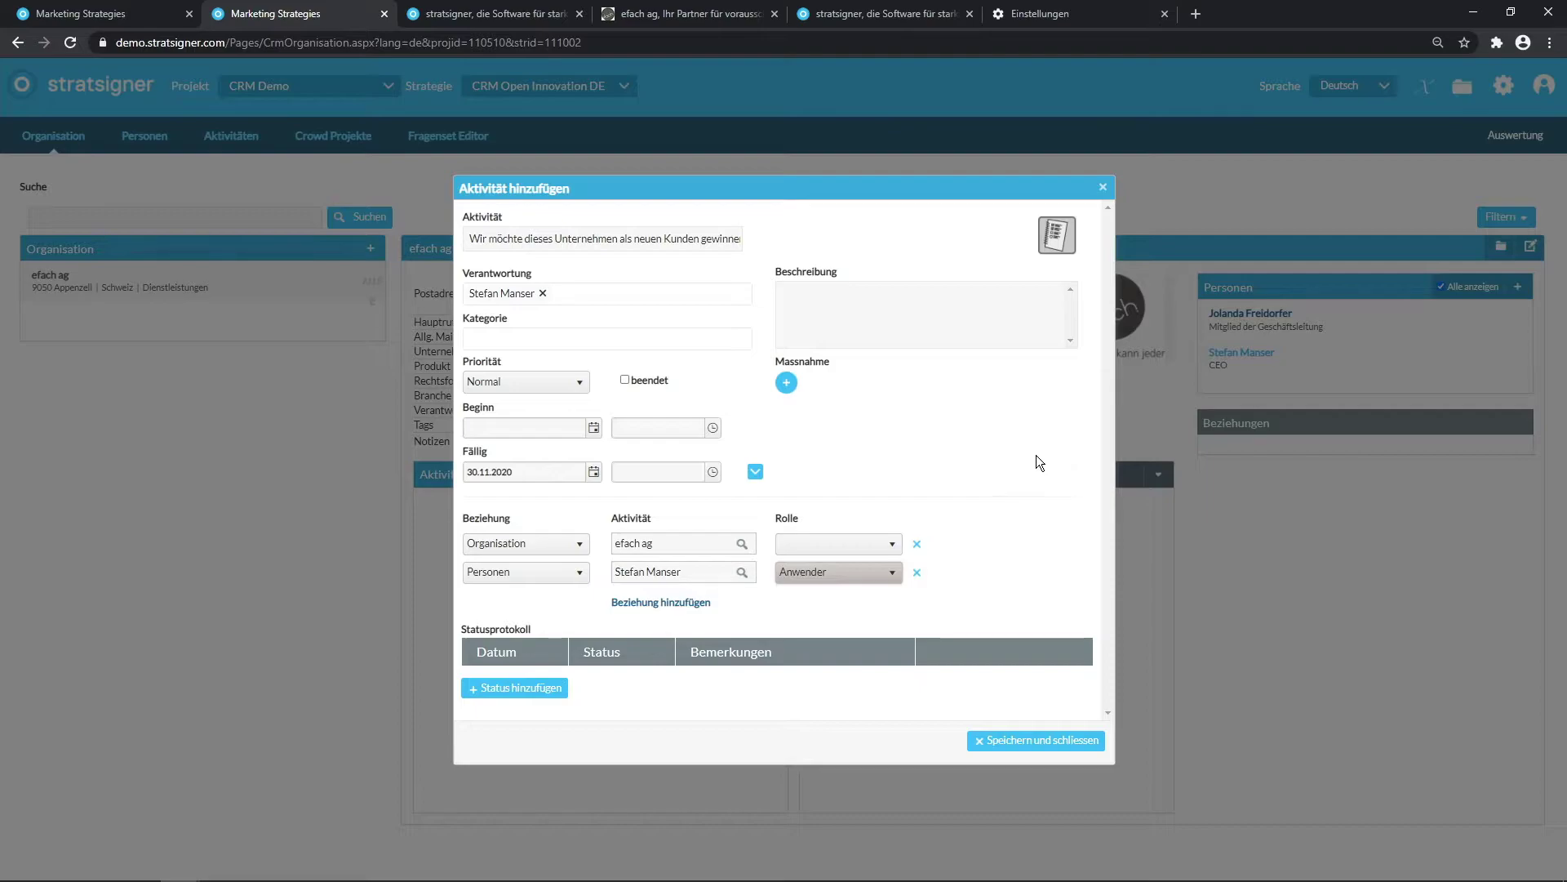
# Set the activity's category to Projekte and add a status entry, checking which statuses the category offers
pyautogui.click(636, 337)
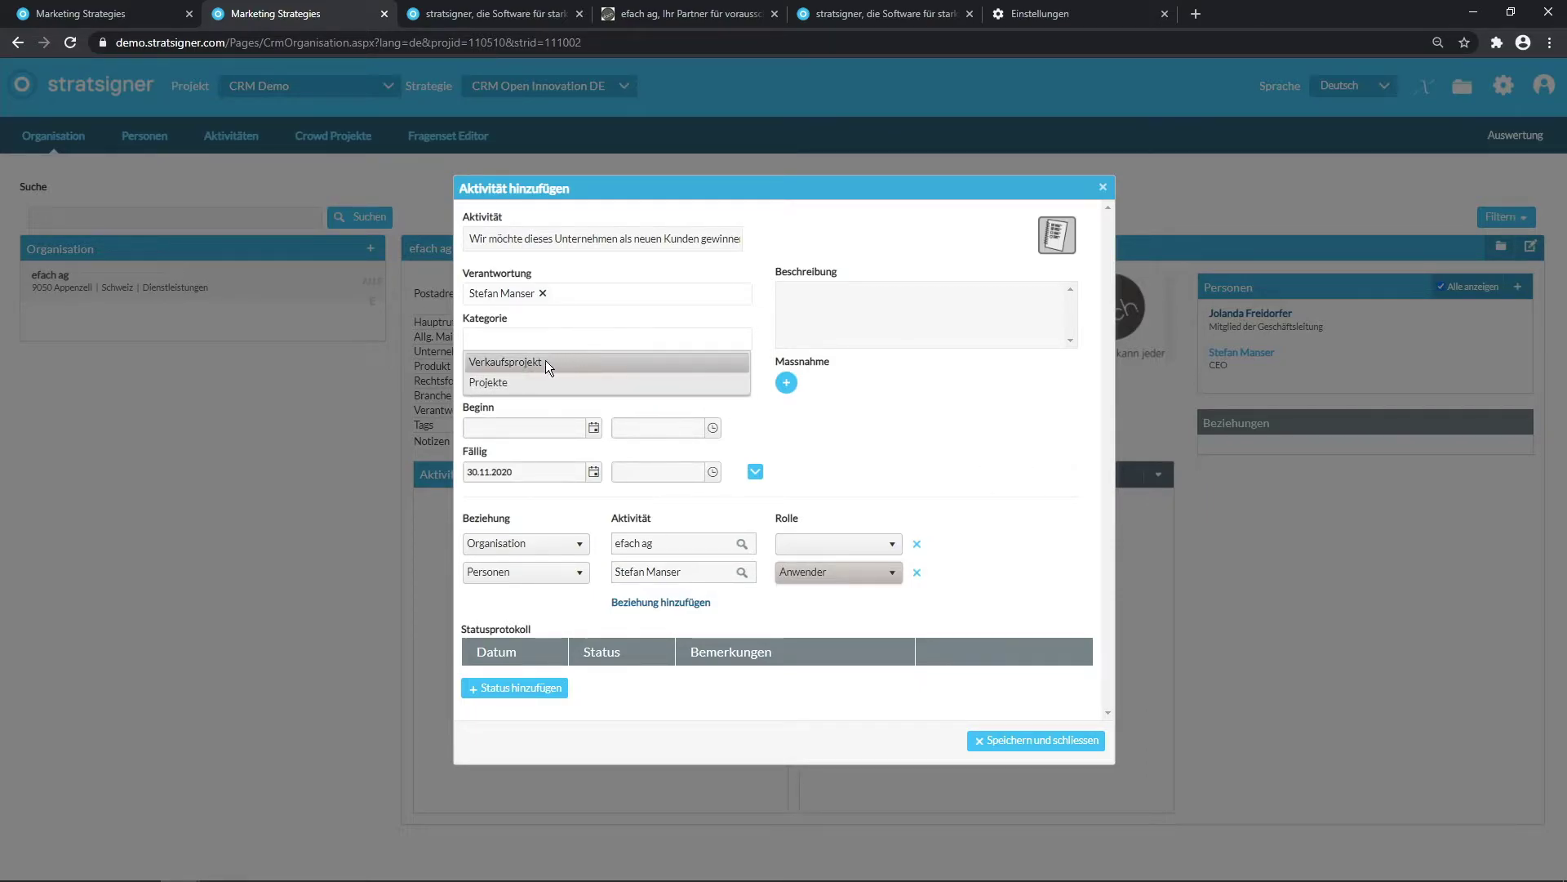
pyautogui.click(492, 364)
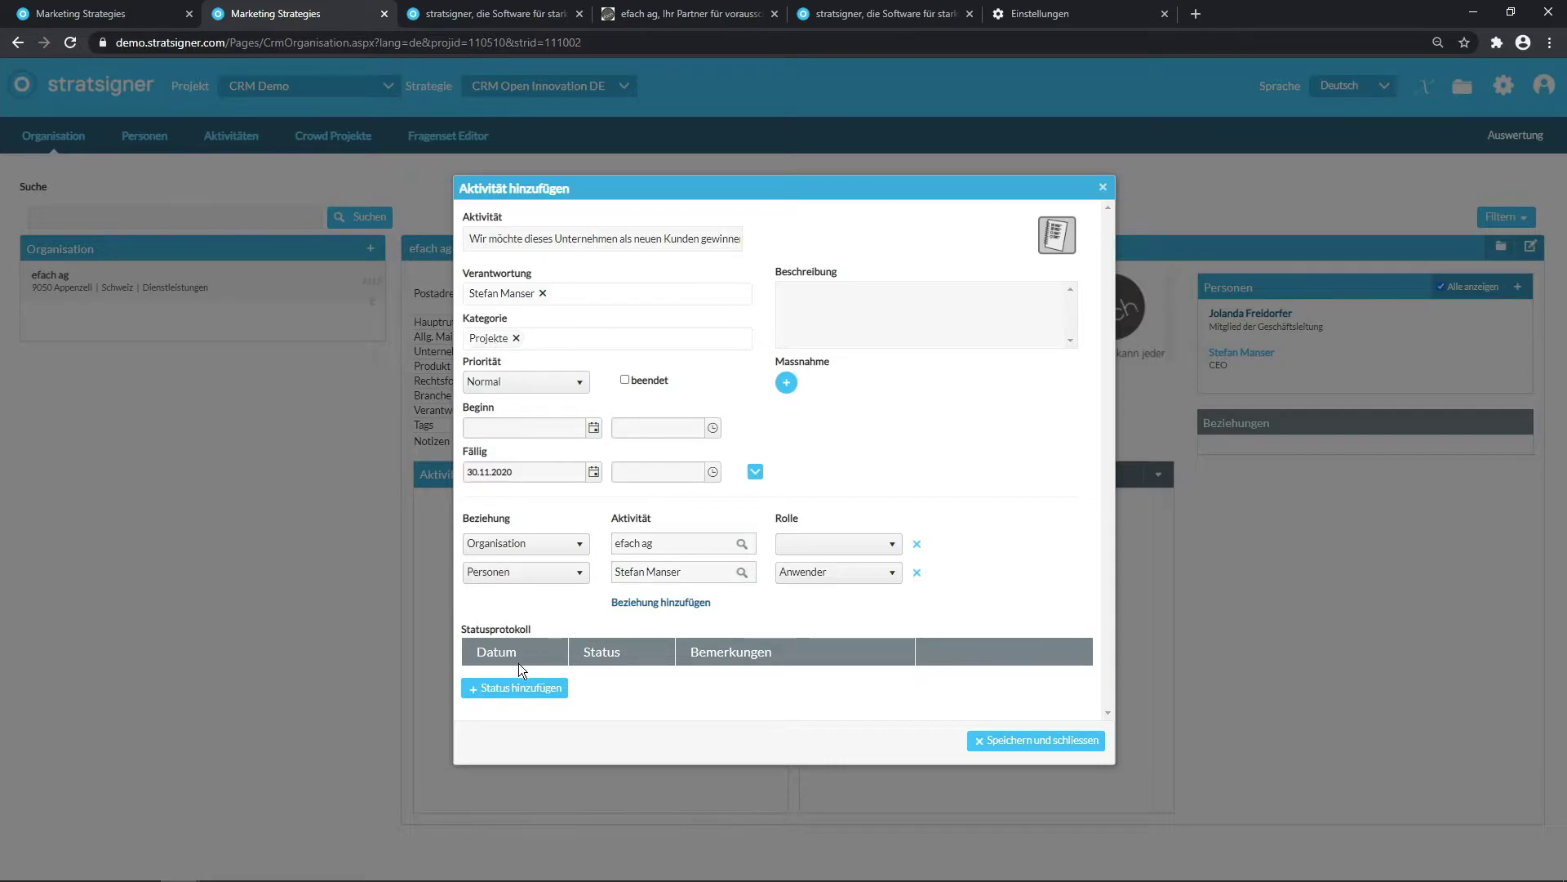
pyautogui.click(557, 686)
pyautogui.click(635, 669)
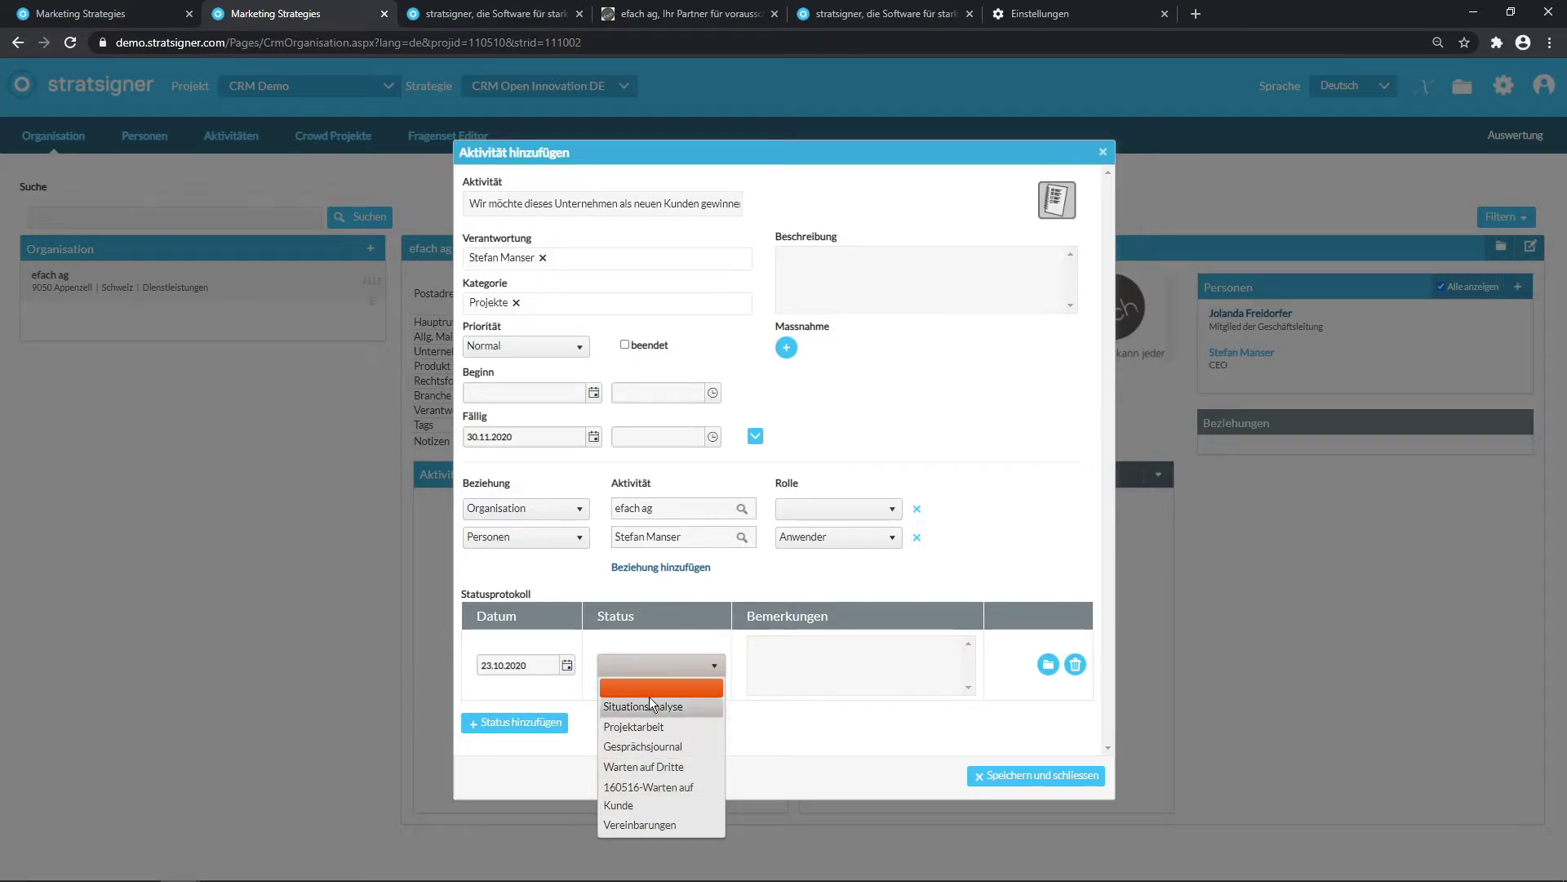
pyautogui.click(786, 710)
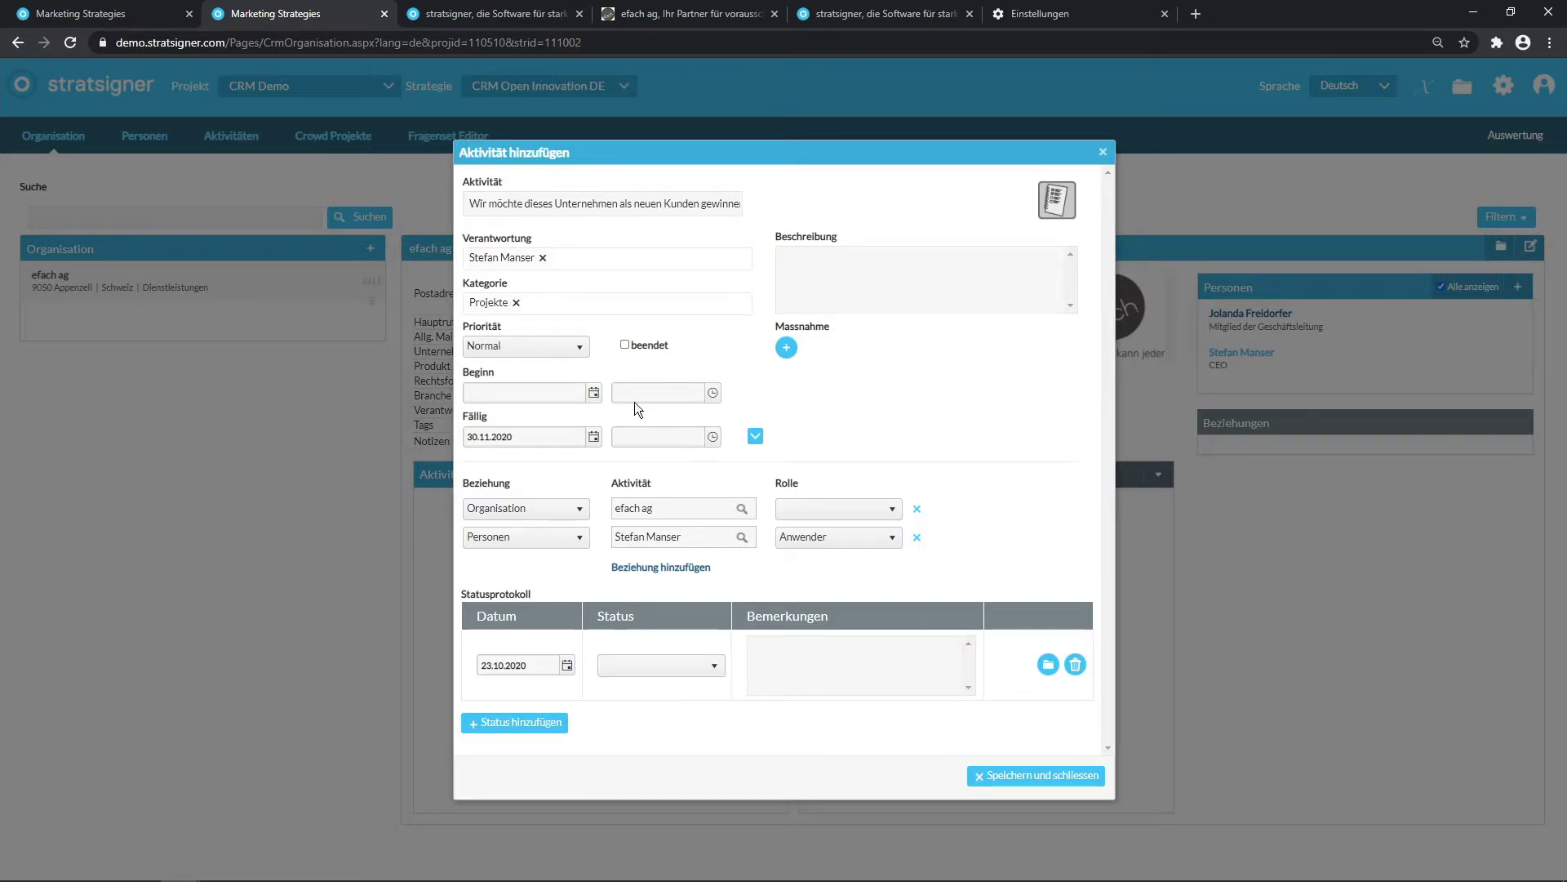
# Change the activity's category to Verkaufsprojekt and set the status entry to Akquisitionsphase with the remark "Text"
pyautogui.click(515, 303)
pyautogui.click(516, 326)
pyautogui.click(698, 667)
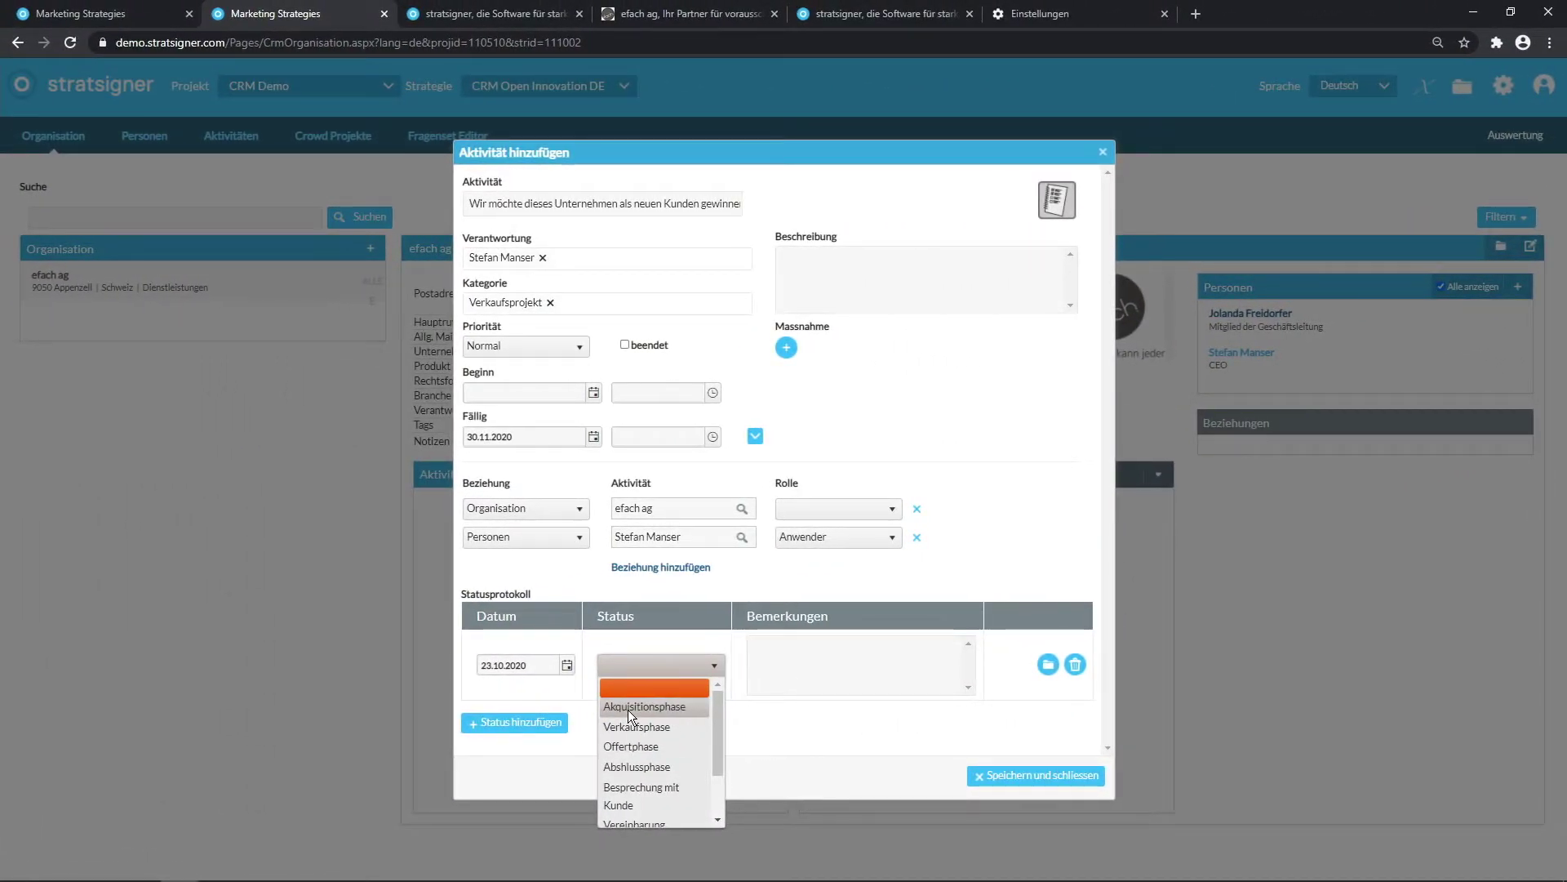
pyautogui.click(629, 708)
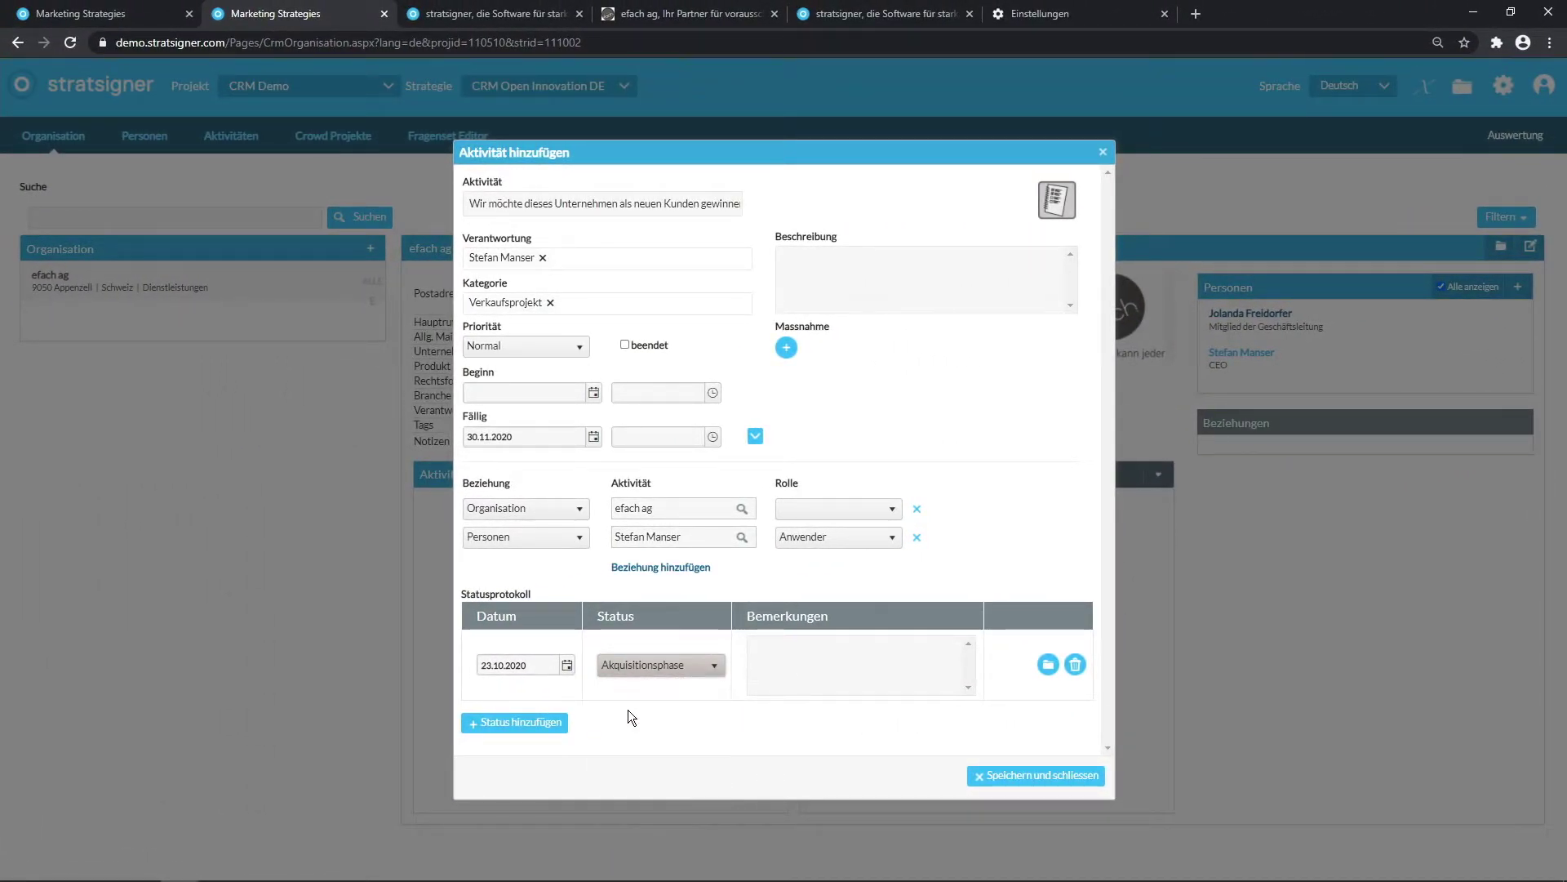
pyautogui.click(799, 655)
pyautogui.write('Text')
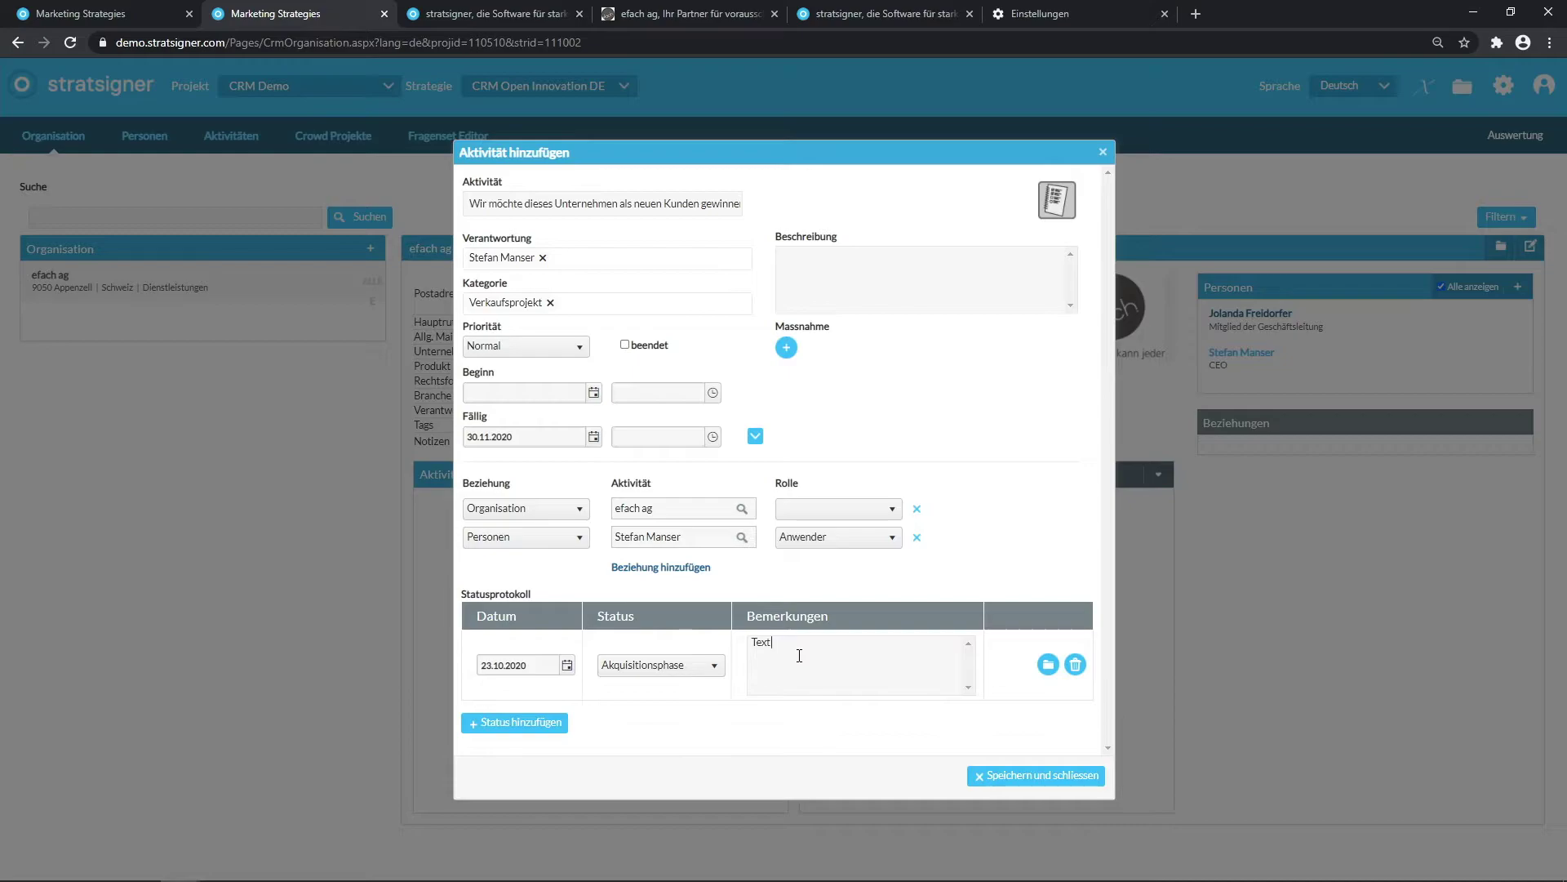
# Add a second status entry Verkaufsphase with the remark "Einen Text", then save and close the activity
pyautogui.click(523, 725)
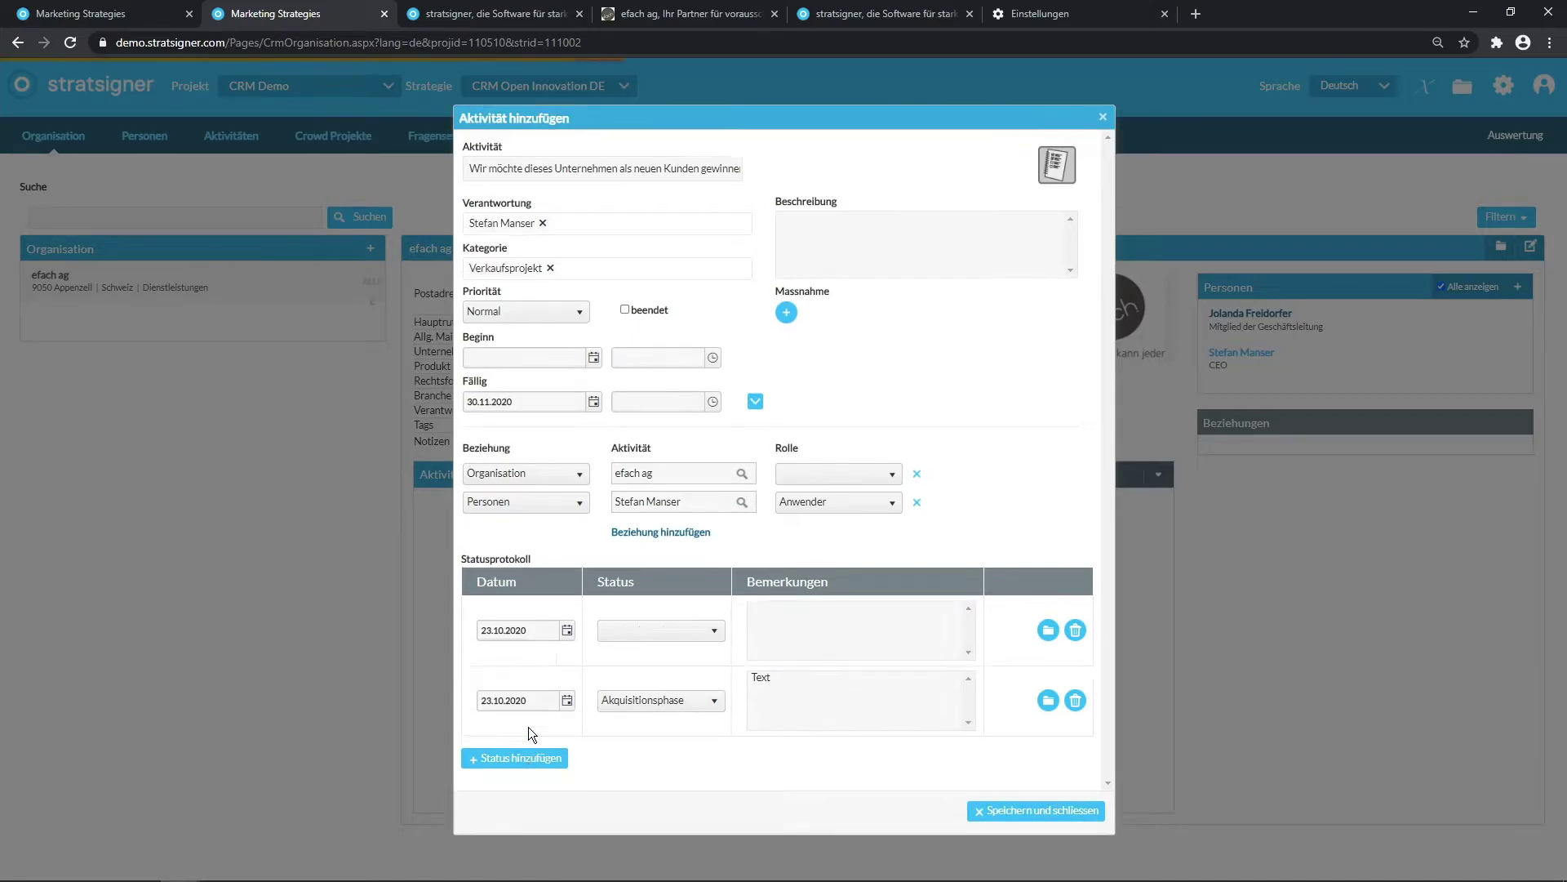
pyautogui.click(689, 630)
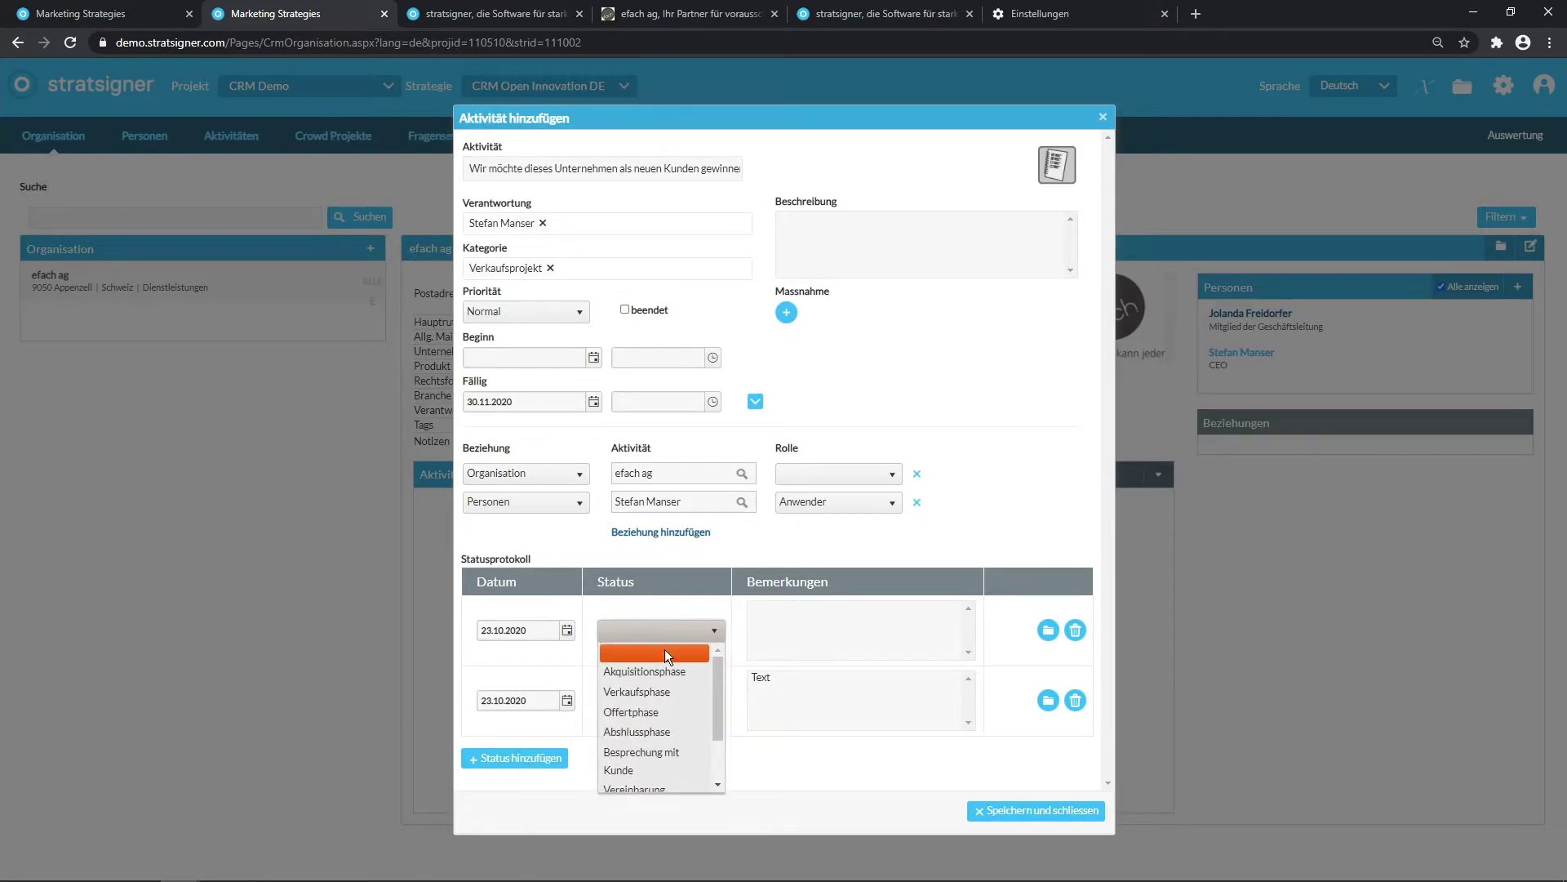
pyautogui.click(657, 691)
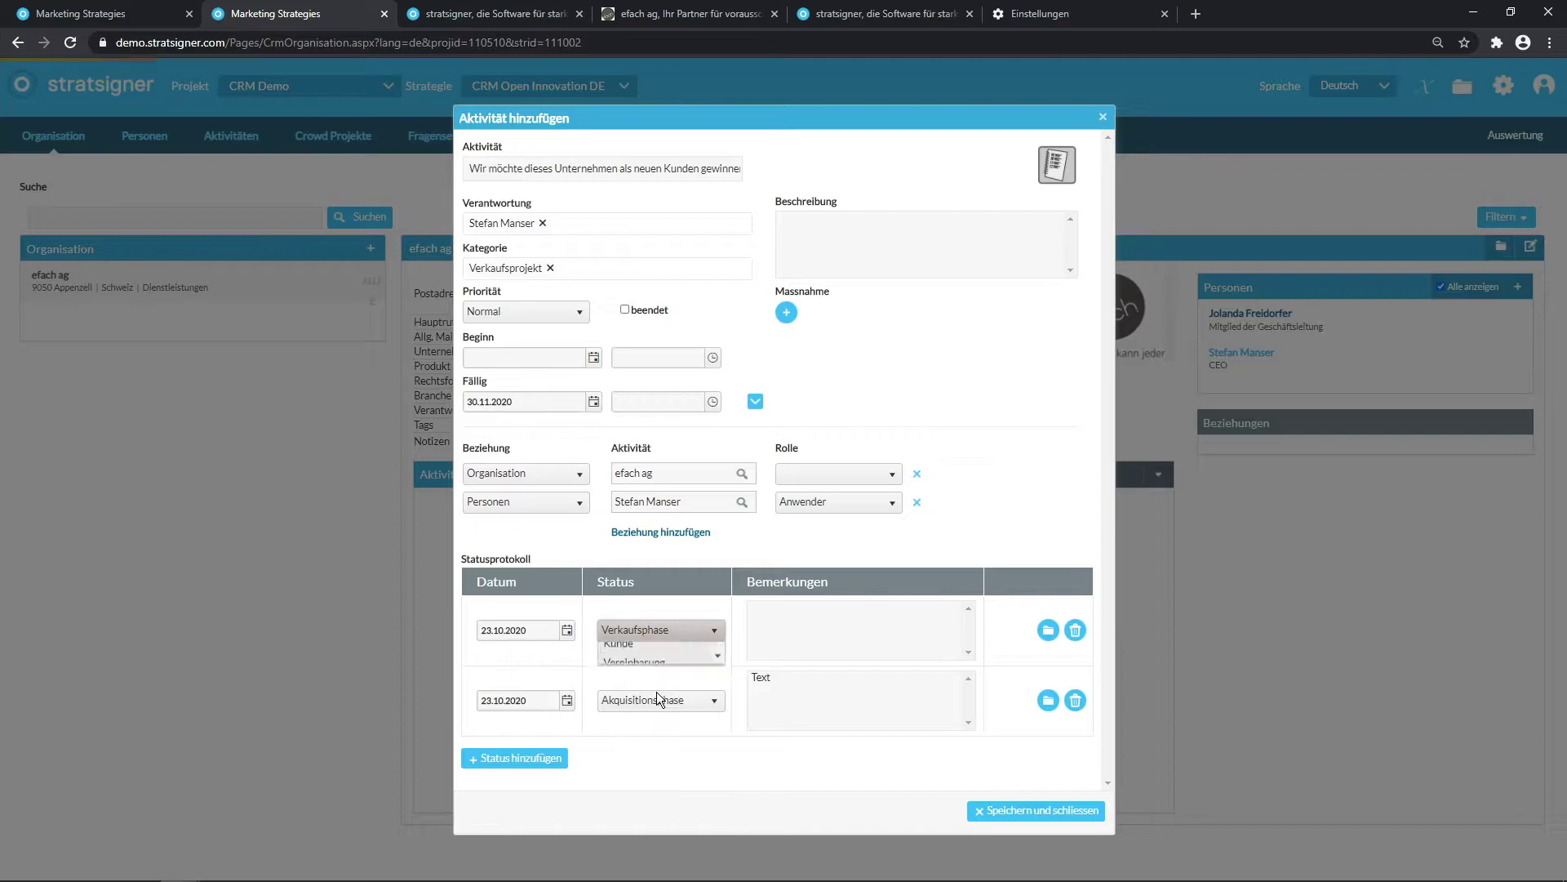
pyautogui.click(795, 612)
pyautogui.write('Einen Text')
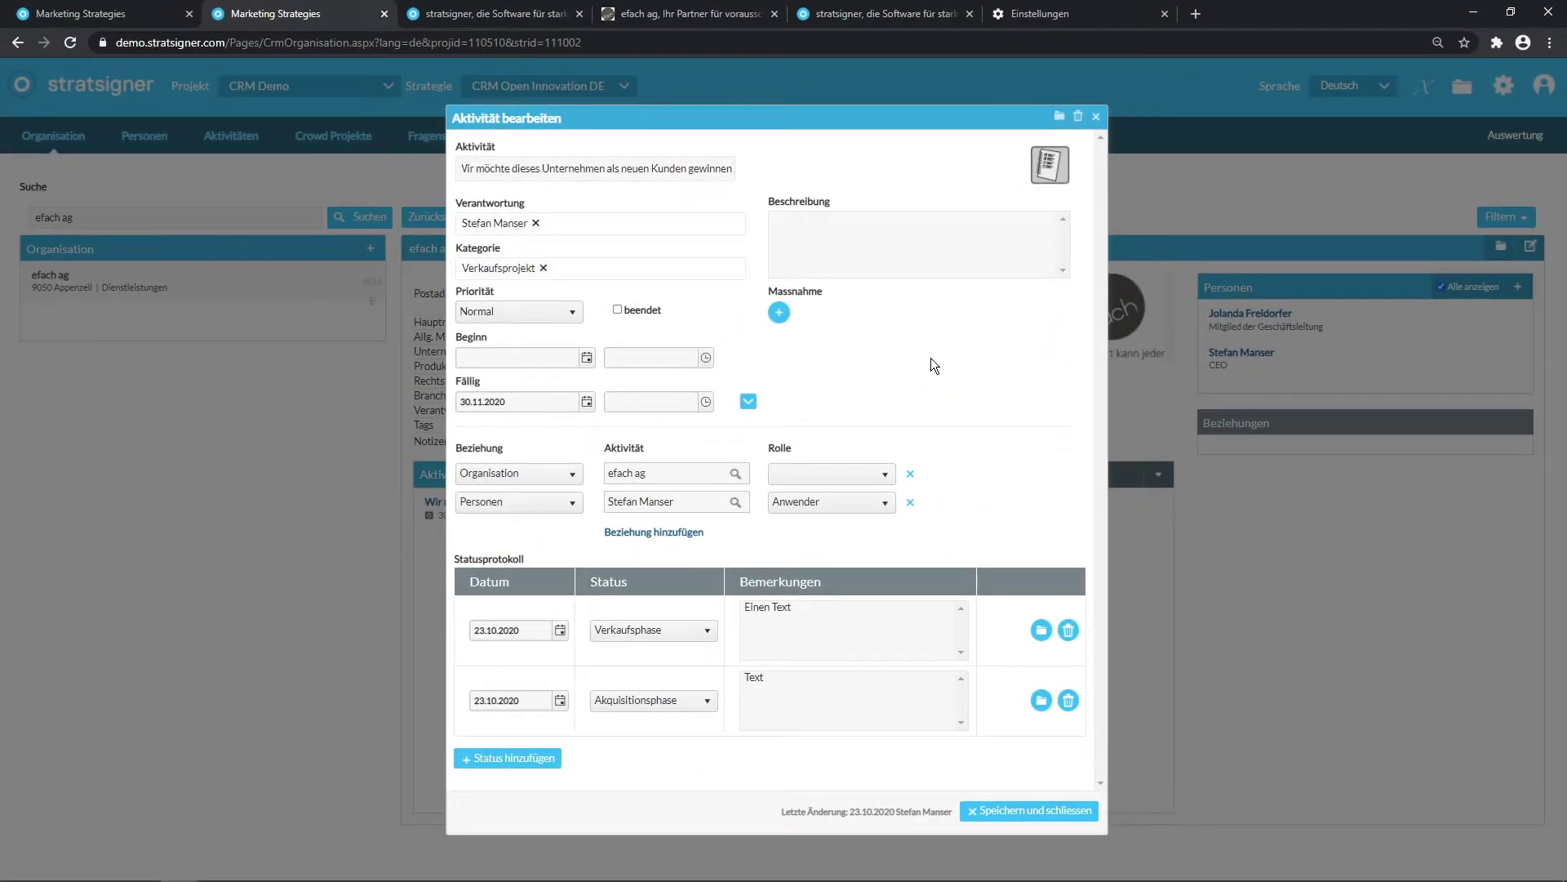
pyautogui.click(1008, 809)
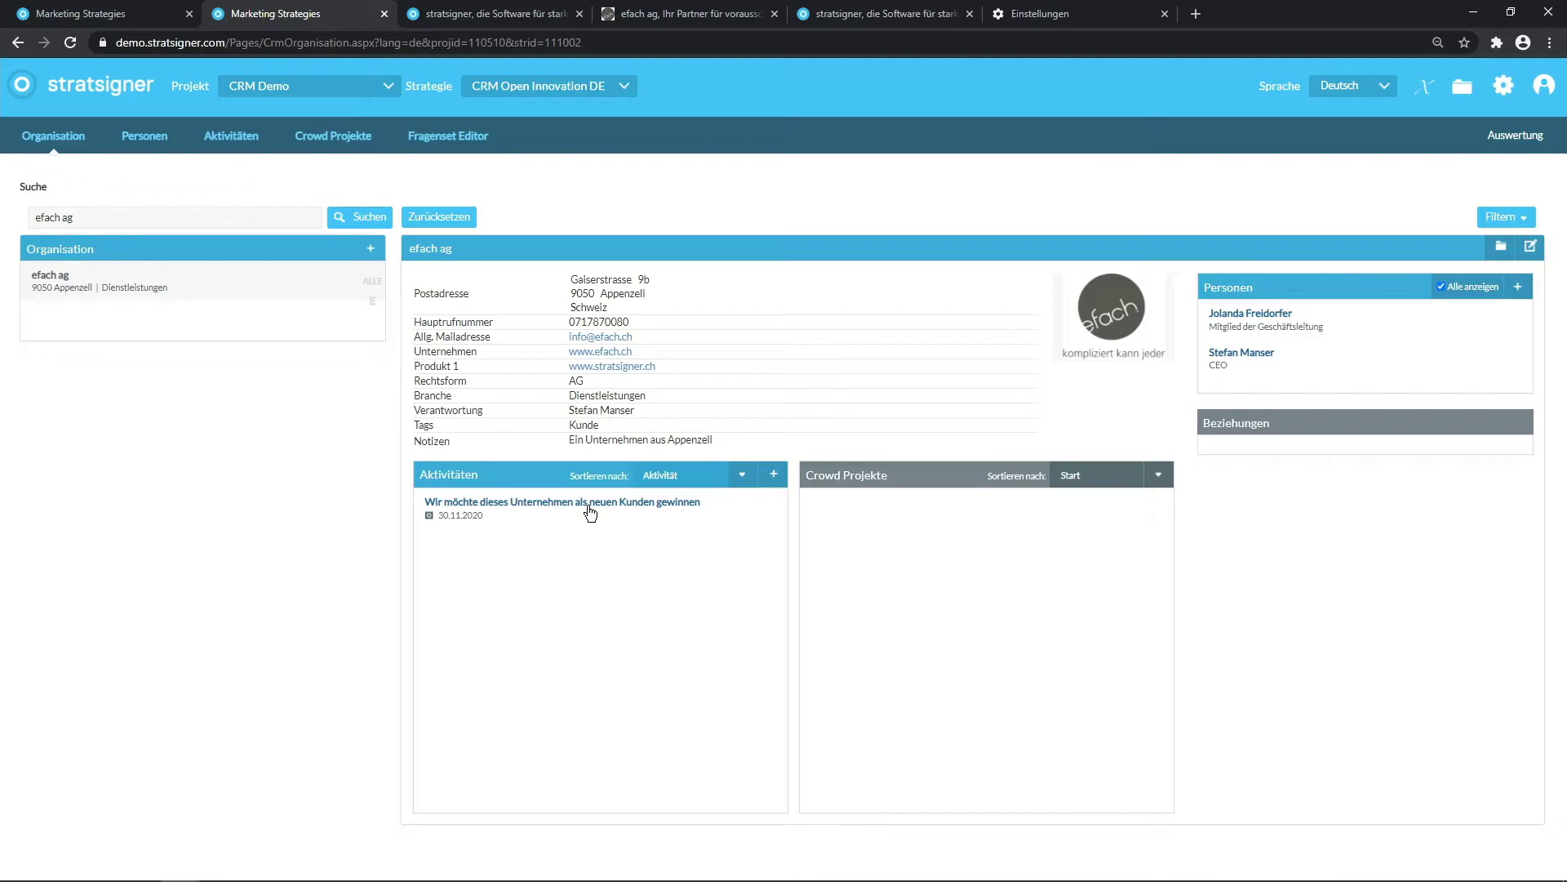
# Open the overview of all activities and start a new custom filter
pyautogui.click(1242, 360)
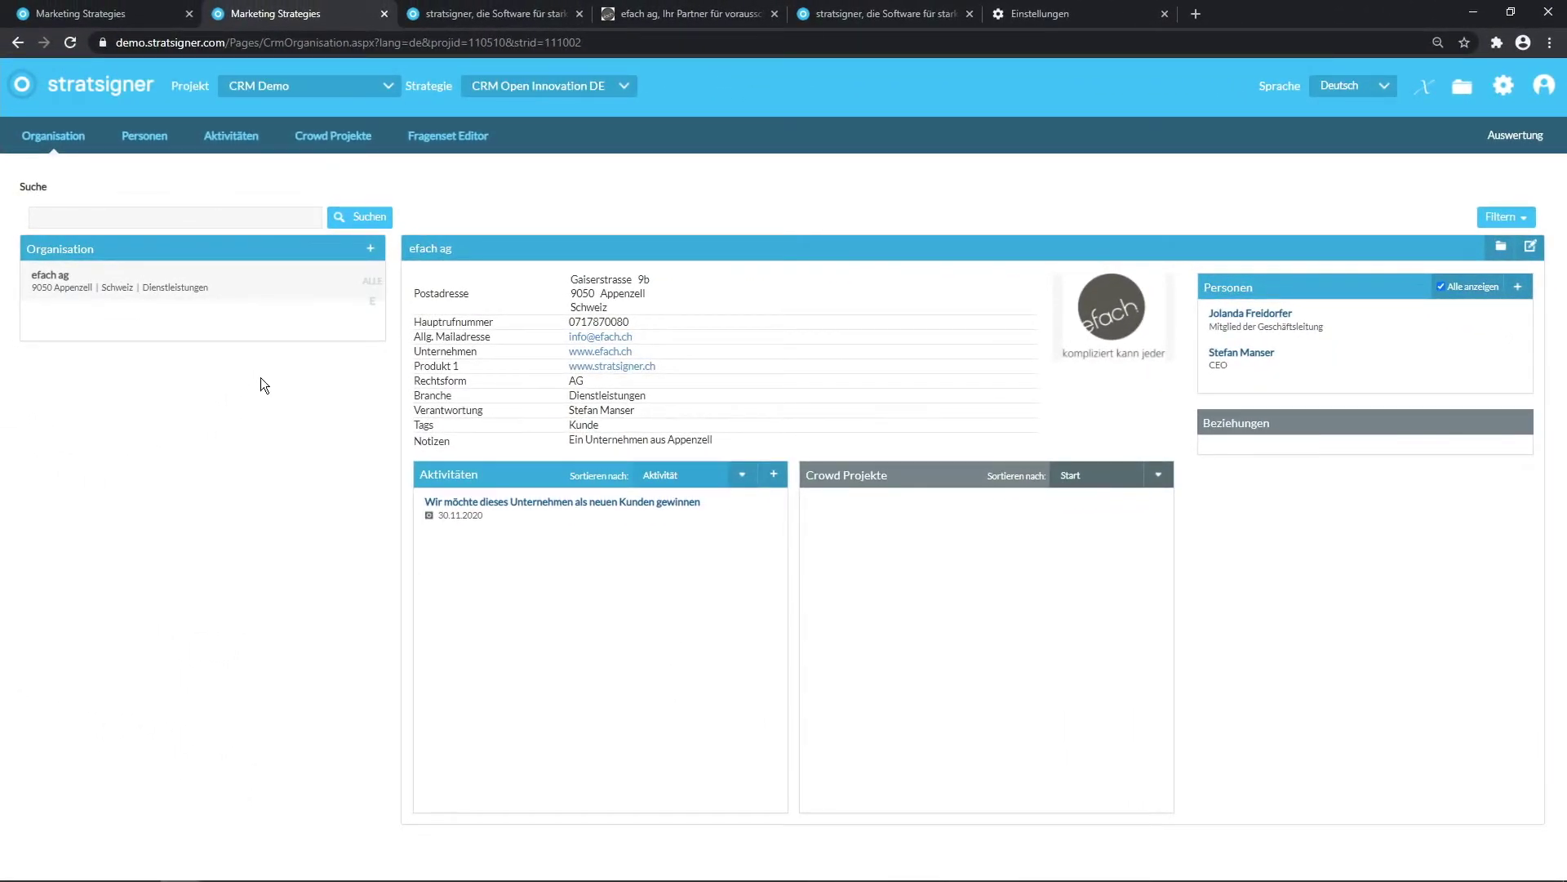
pyautogui.click(231, 135)
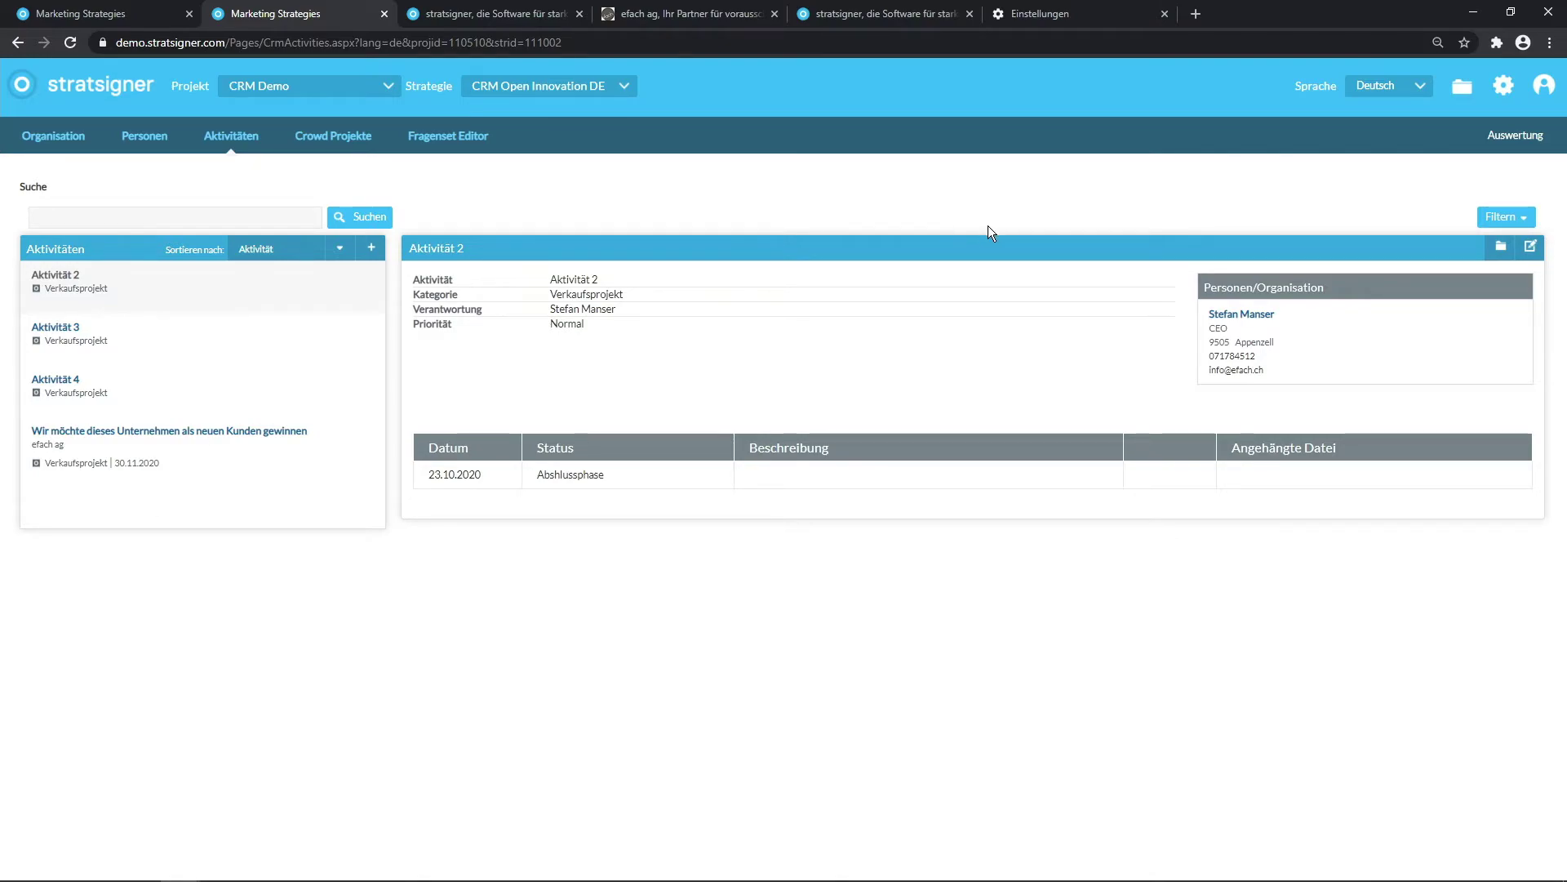
pyautogui.click(1500, 220)
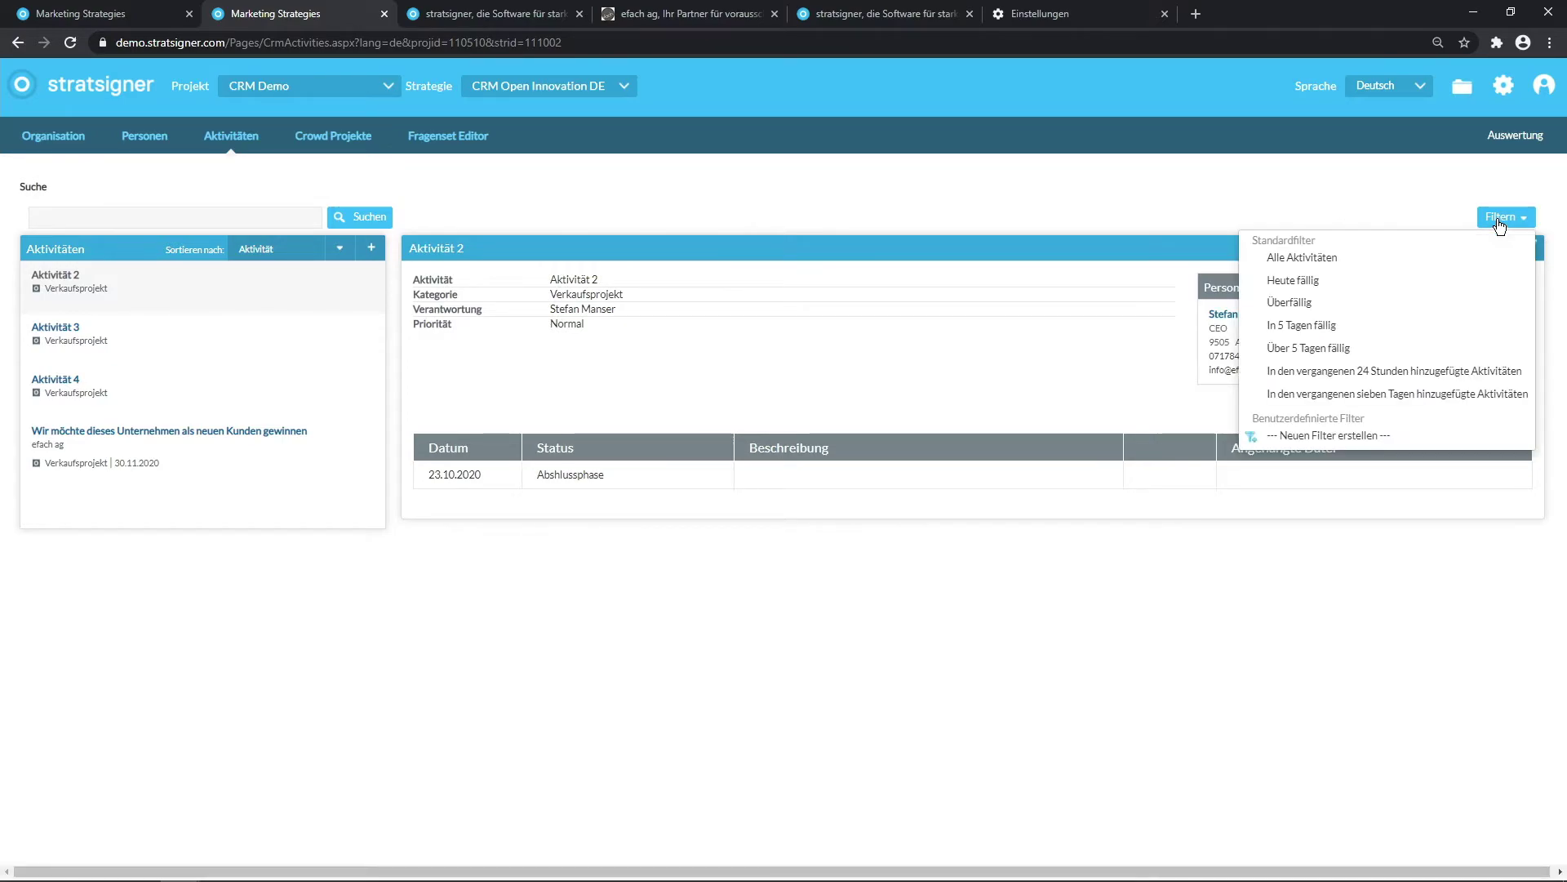
pyautogui.click(1338, 439)
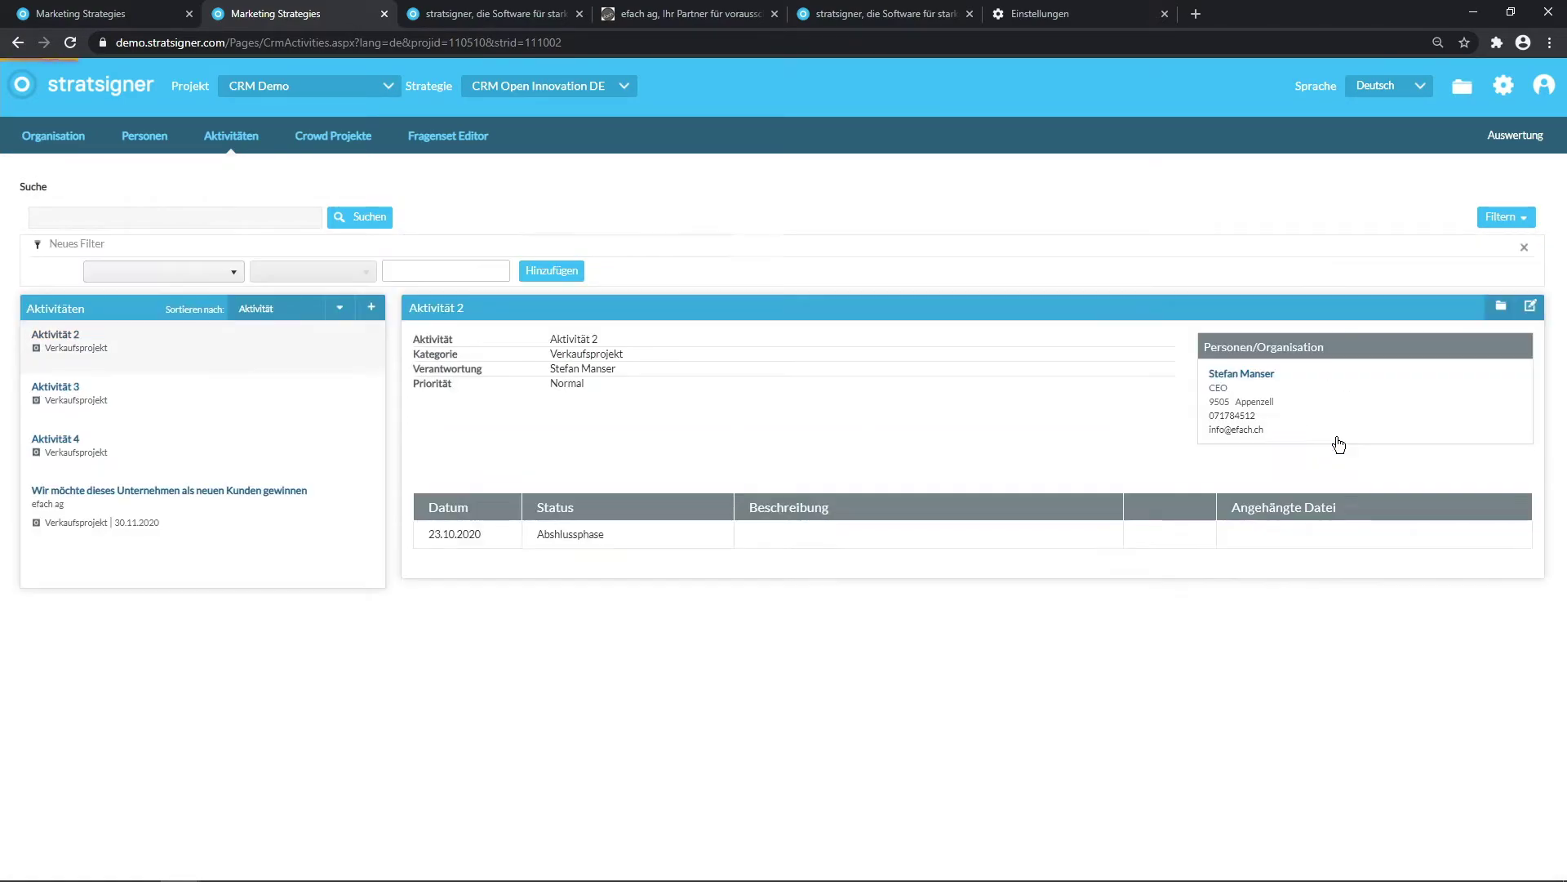
# Add a filter condition where the activities' Verantwortung equals (gleich) the responsible person's name
pyautogui.click(209, 278)
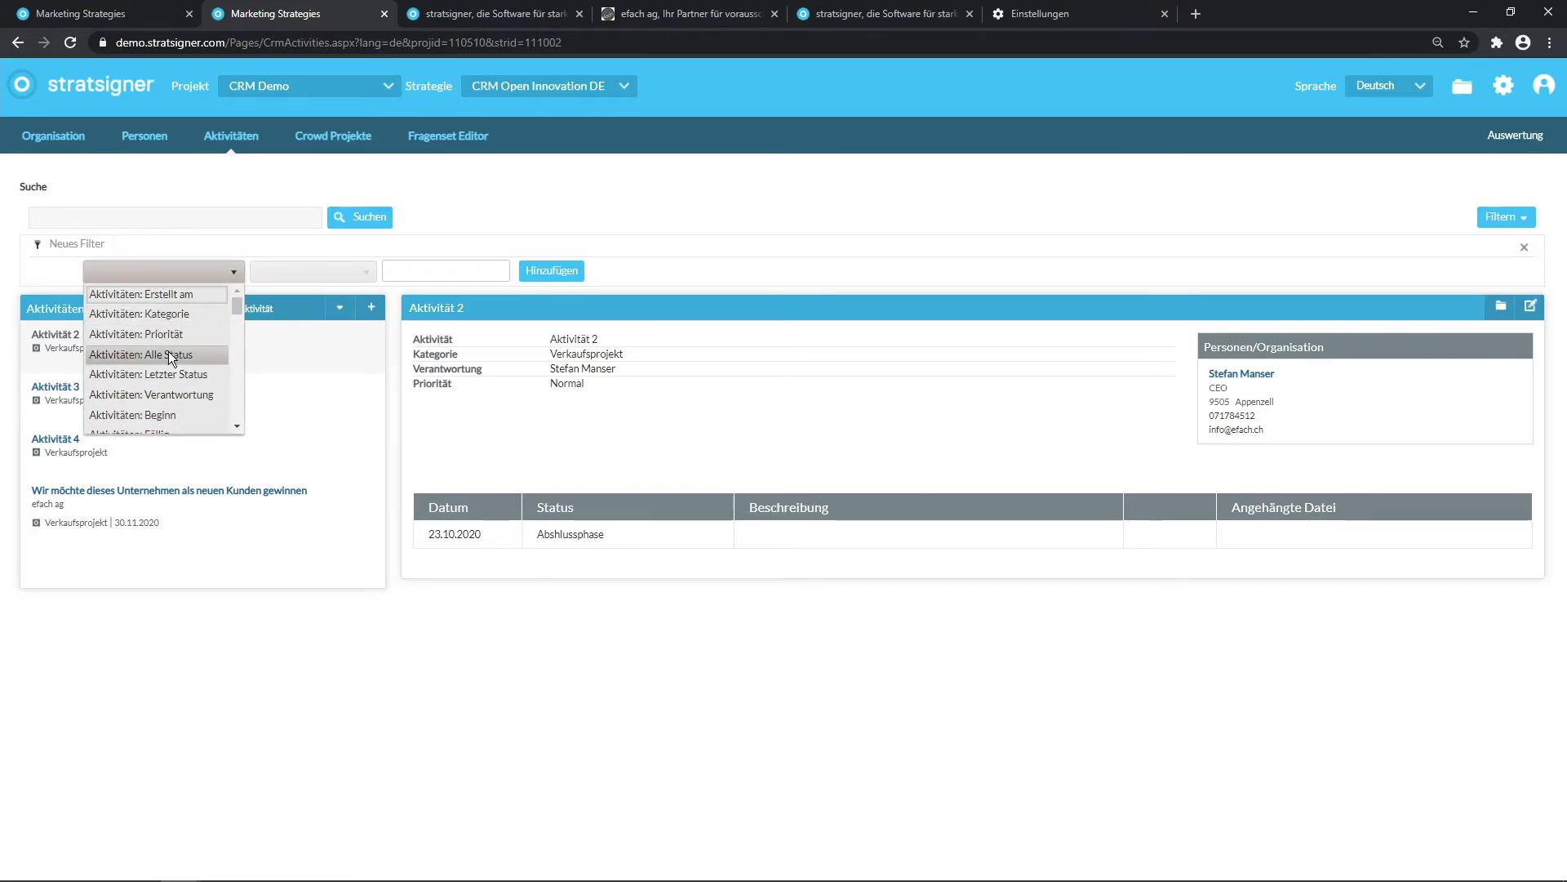
pyautogui.click(168, 393)
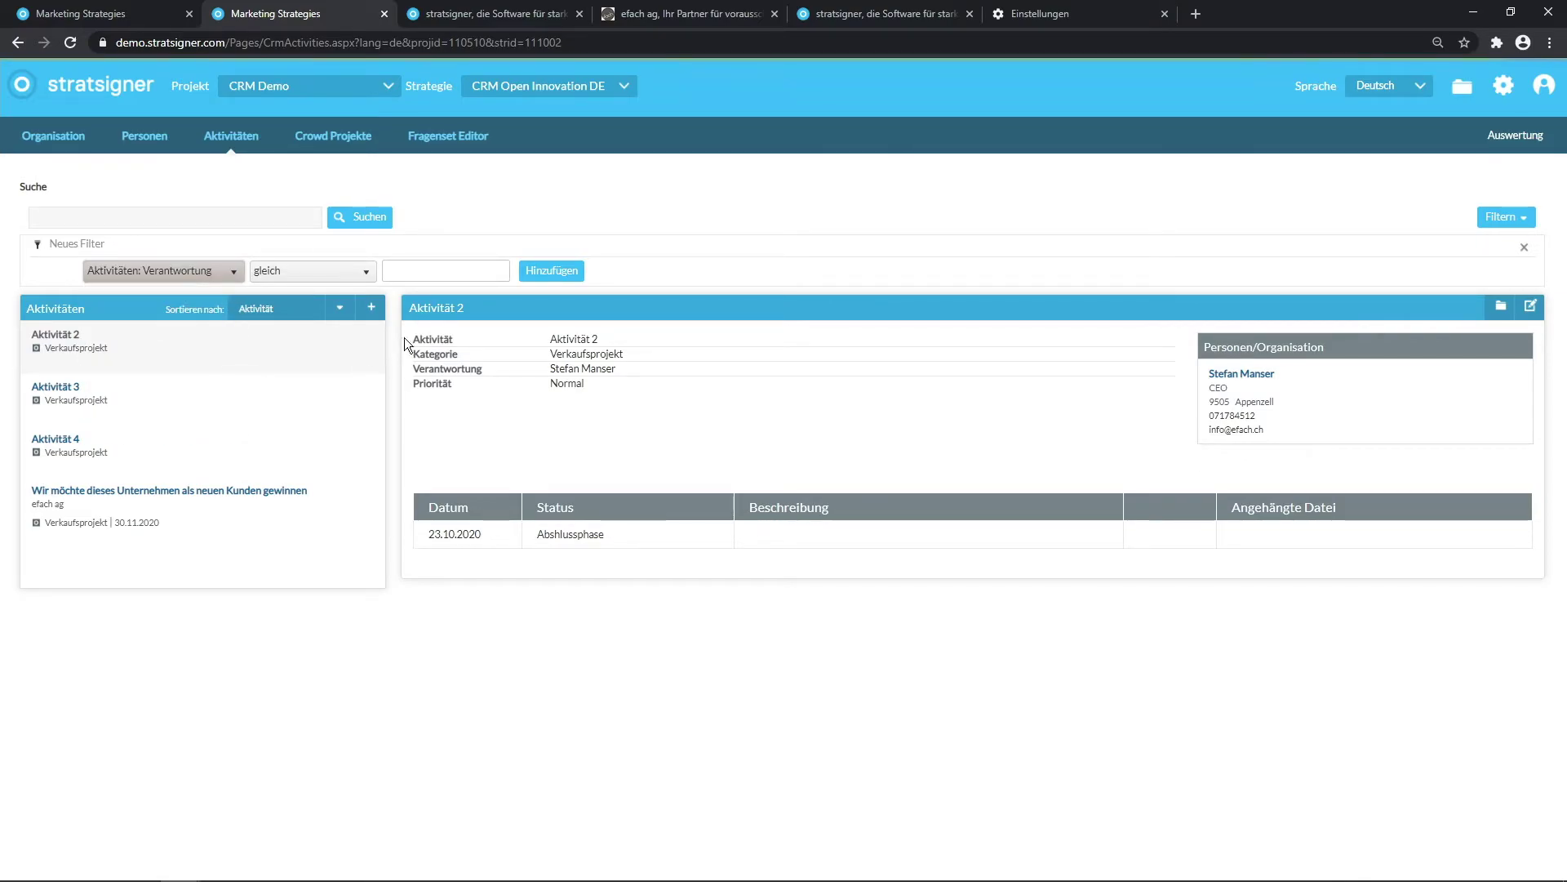
pyautogui.click(438, 270)
pyautogui.write('S')
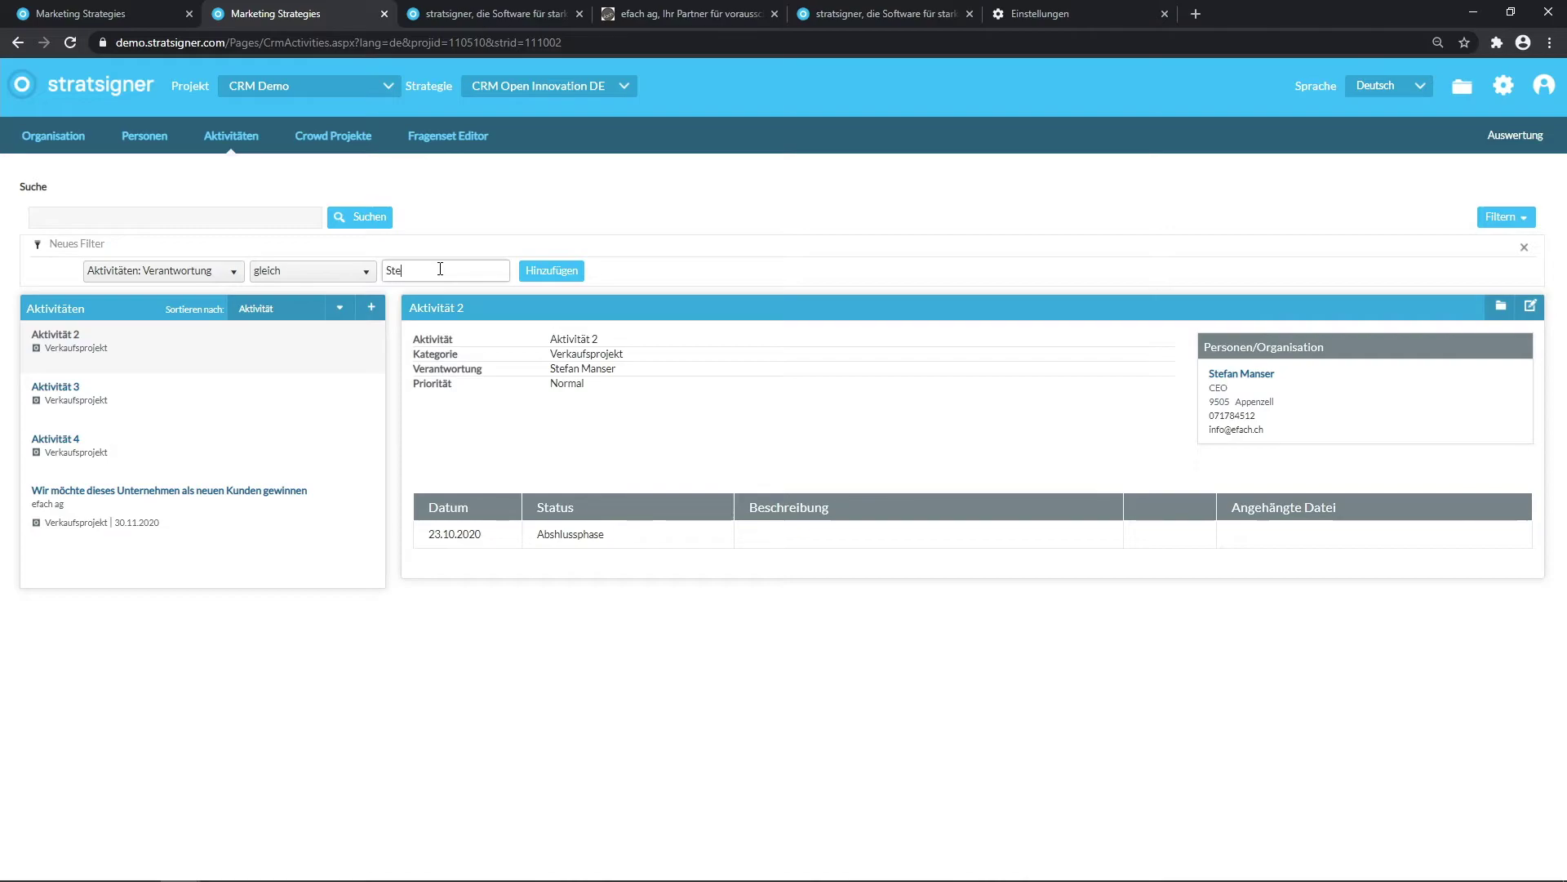
pyautogui.write('te')
pyautogui.click(432, 297)
pyautogui.click(552, 270)
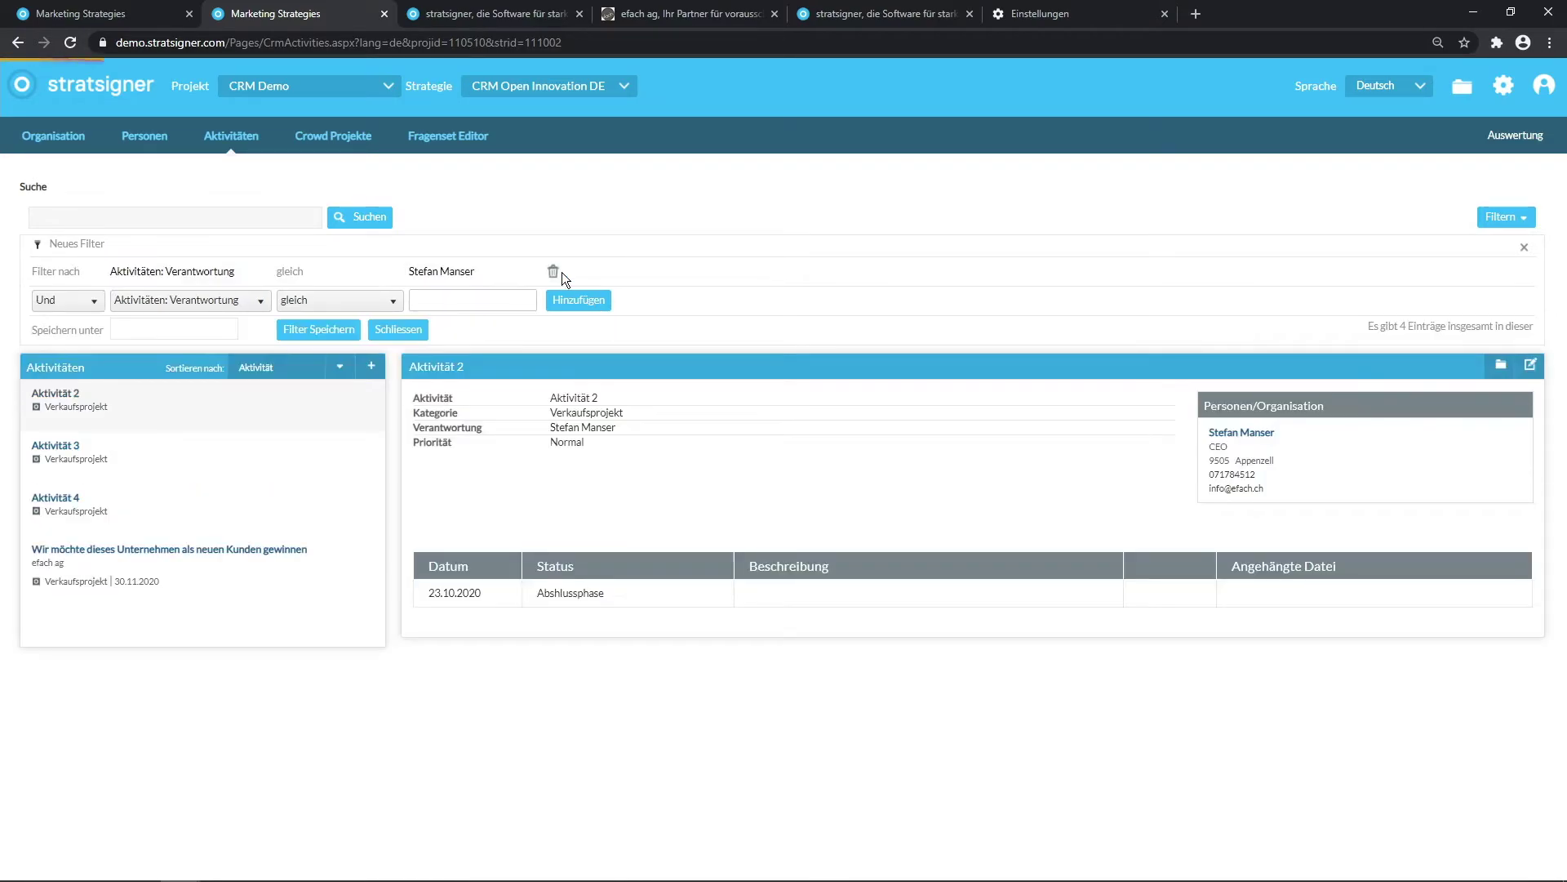
# Add an Und condition with Letzter Status gleich Offertphase, save the filter as "Offertphase" and close it
pyautogui.click(160, 302)
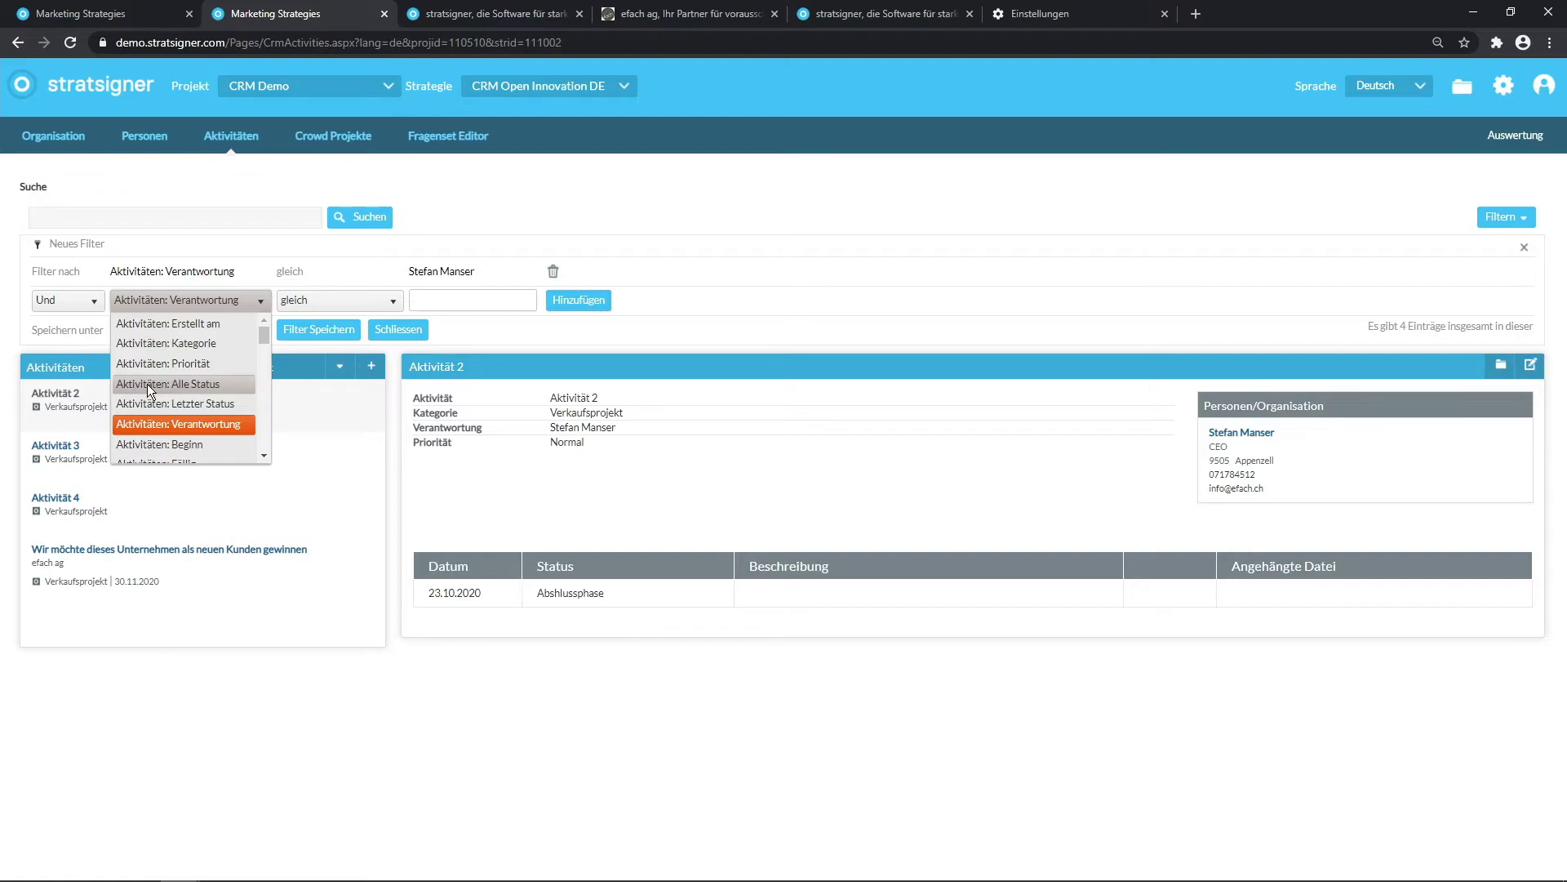
pyautogui.click(159, 403)
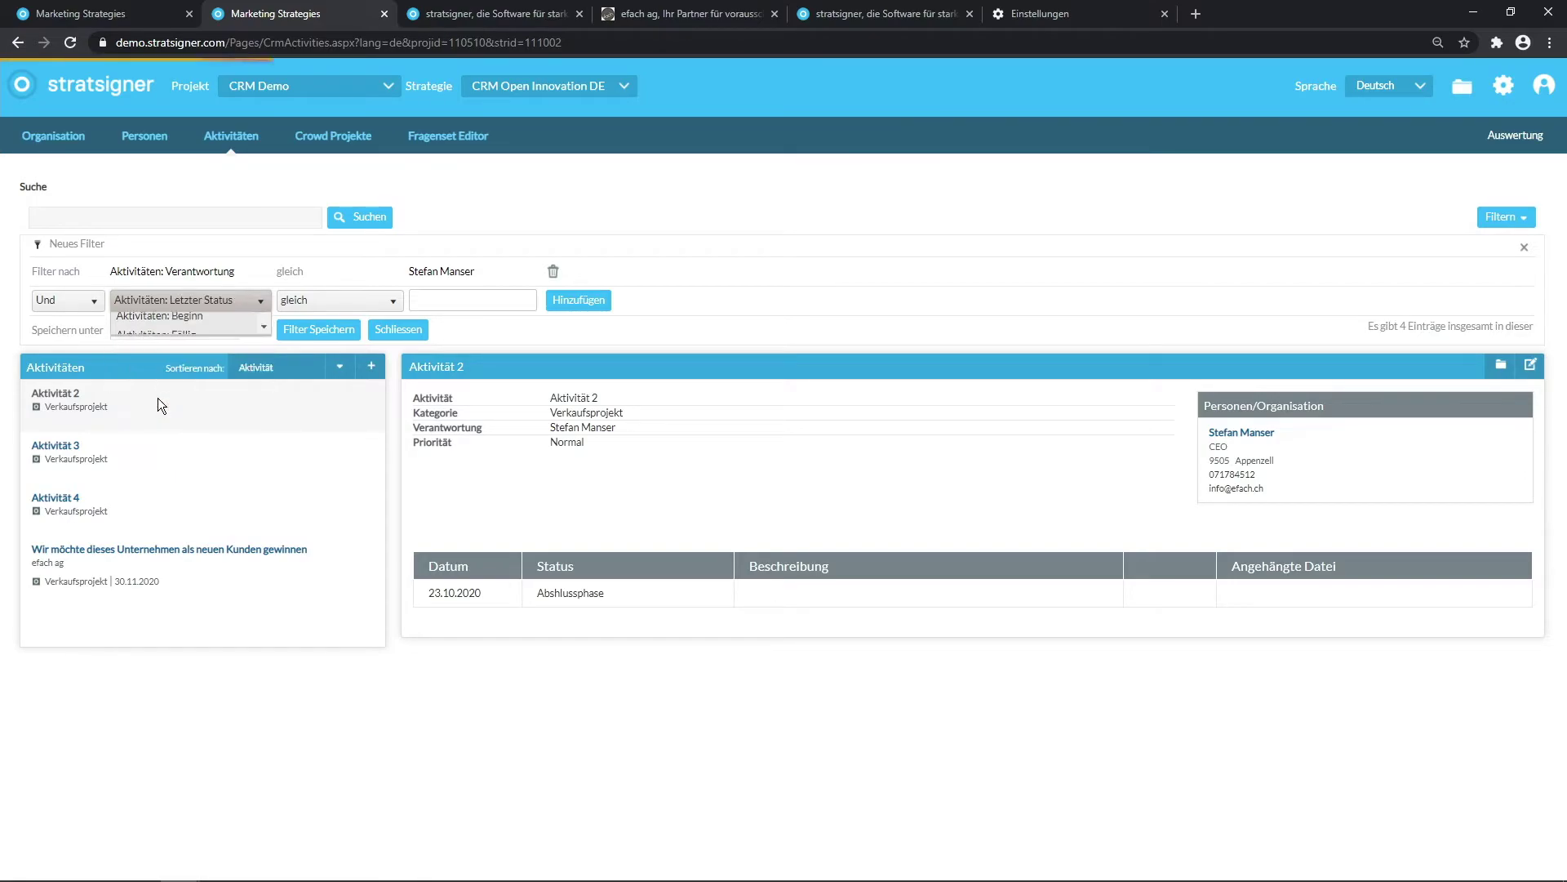
pyautogui.click(456, 302)
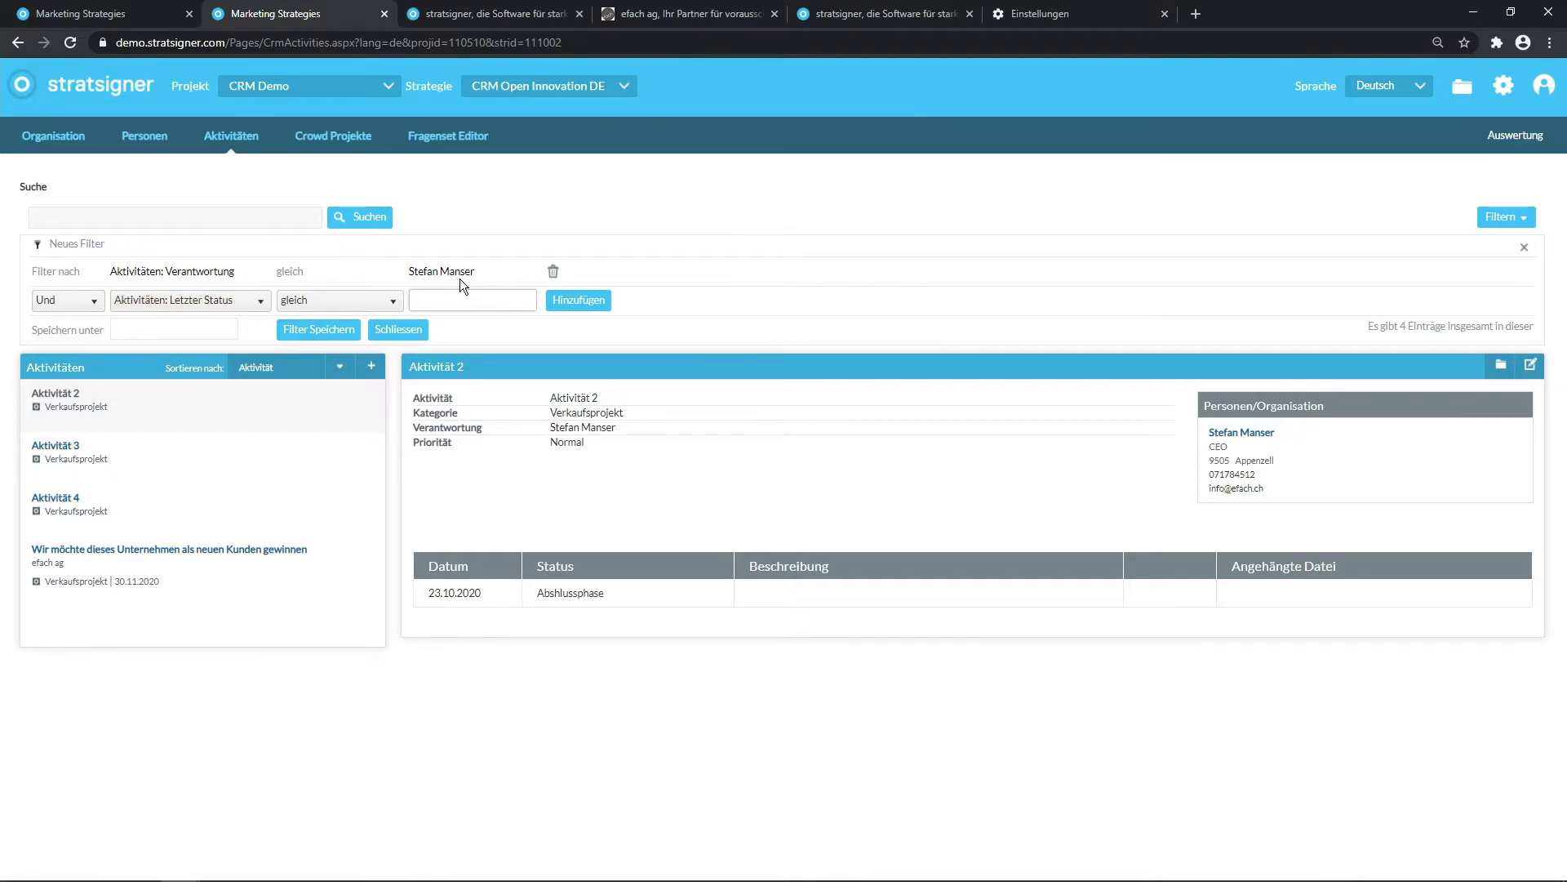
pyautogui.write('Of')
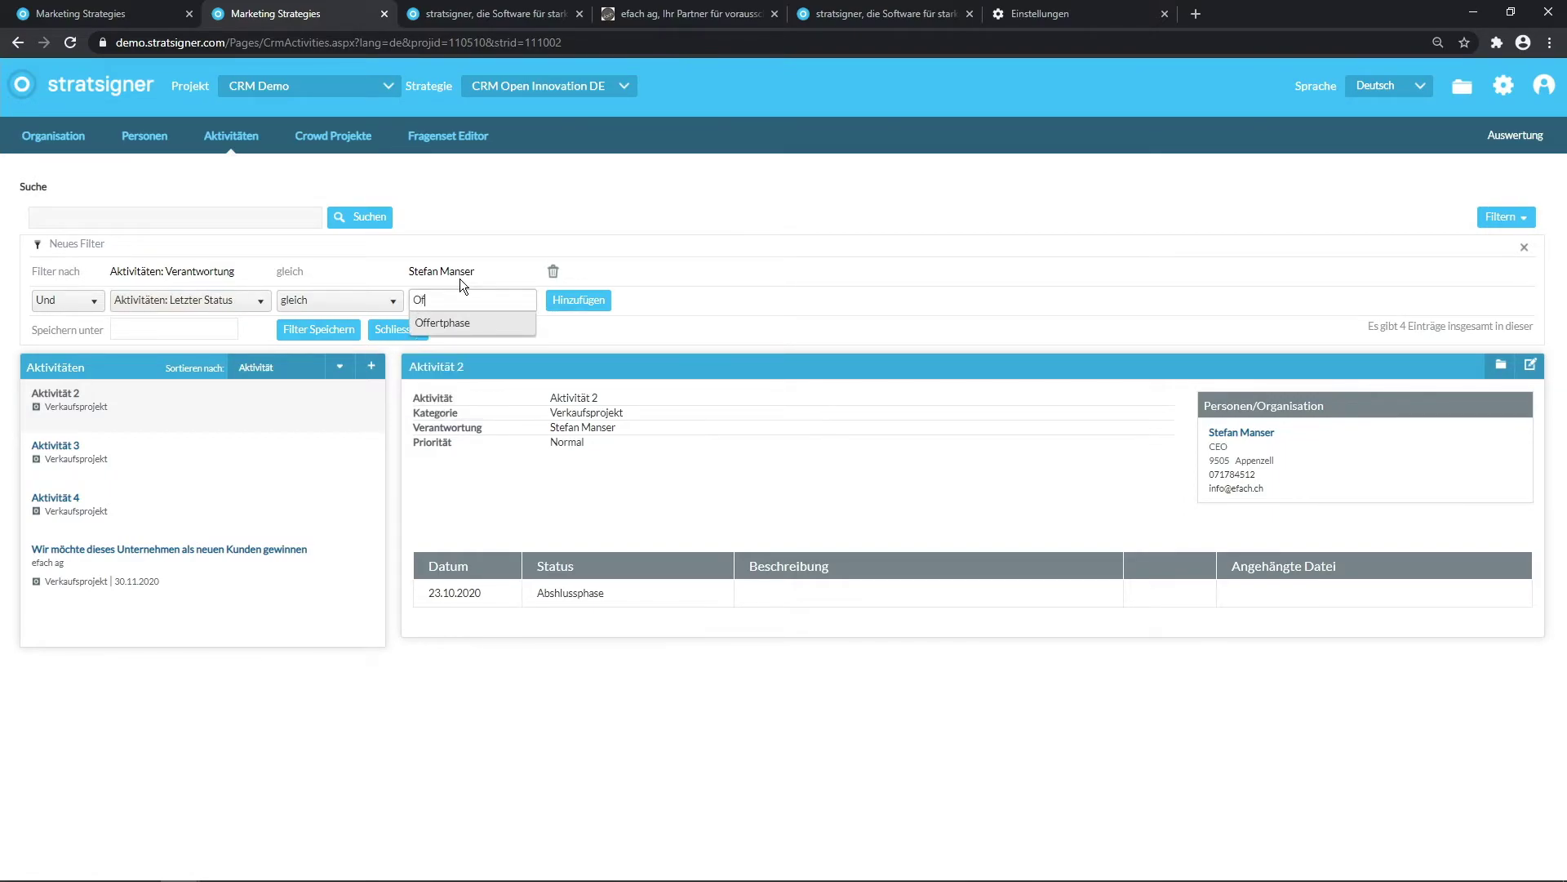
pyautogui.click(447, 326)
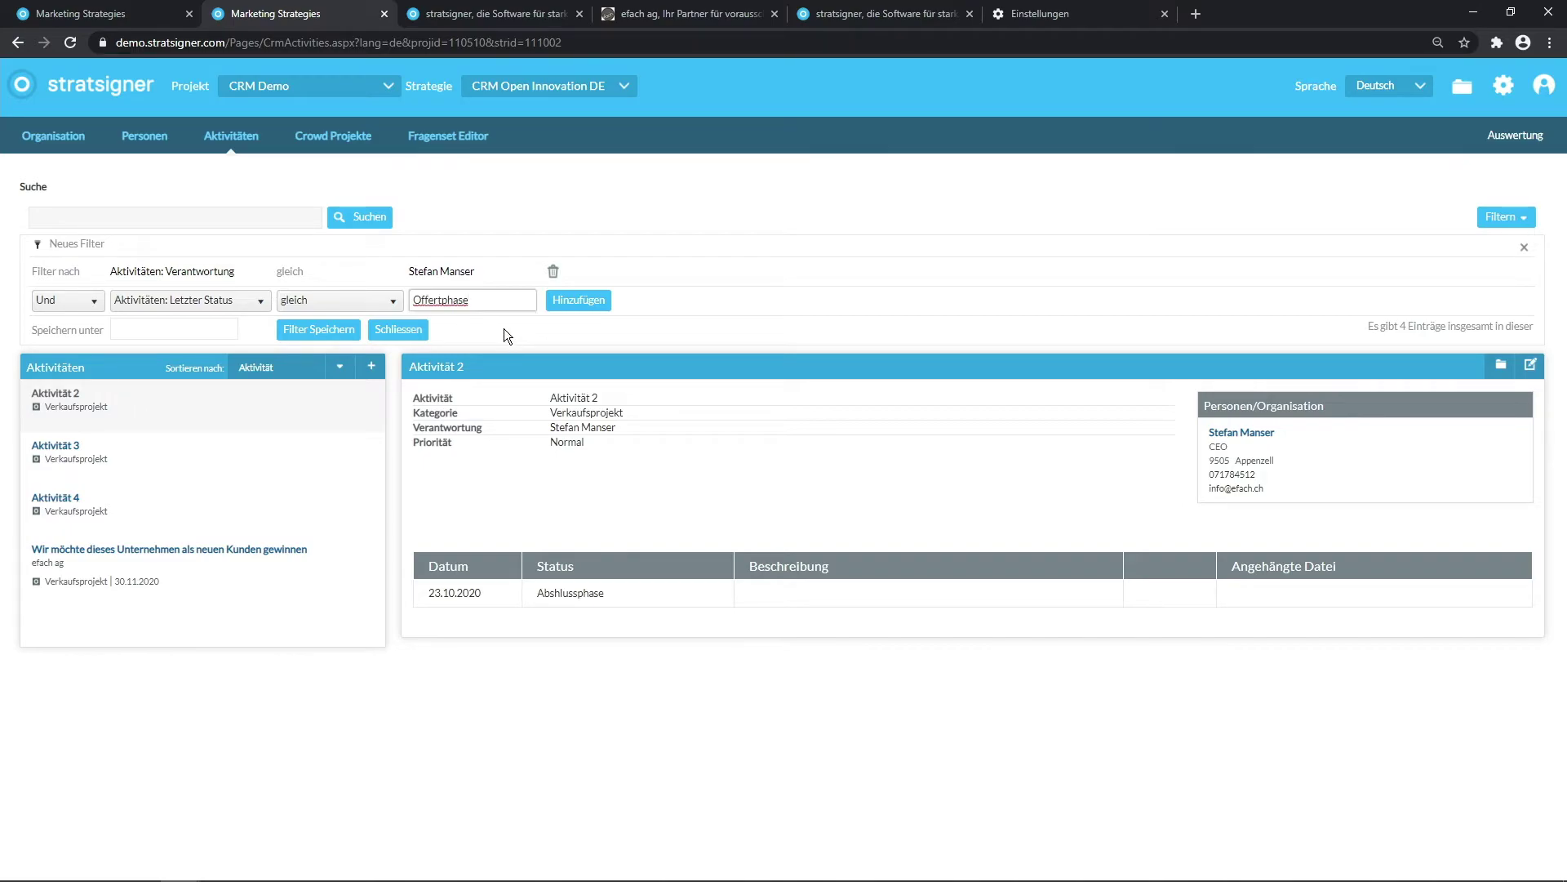
pyautogui.click(579, 300)
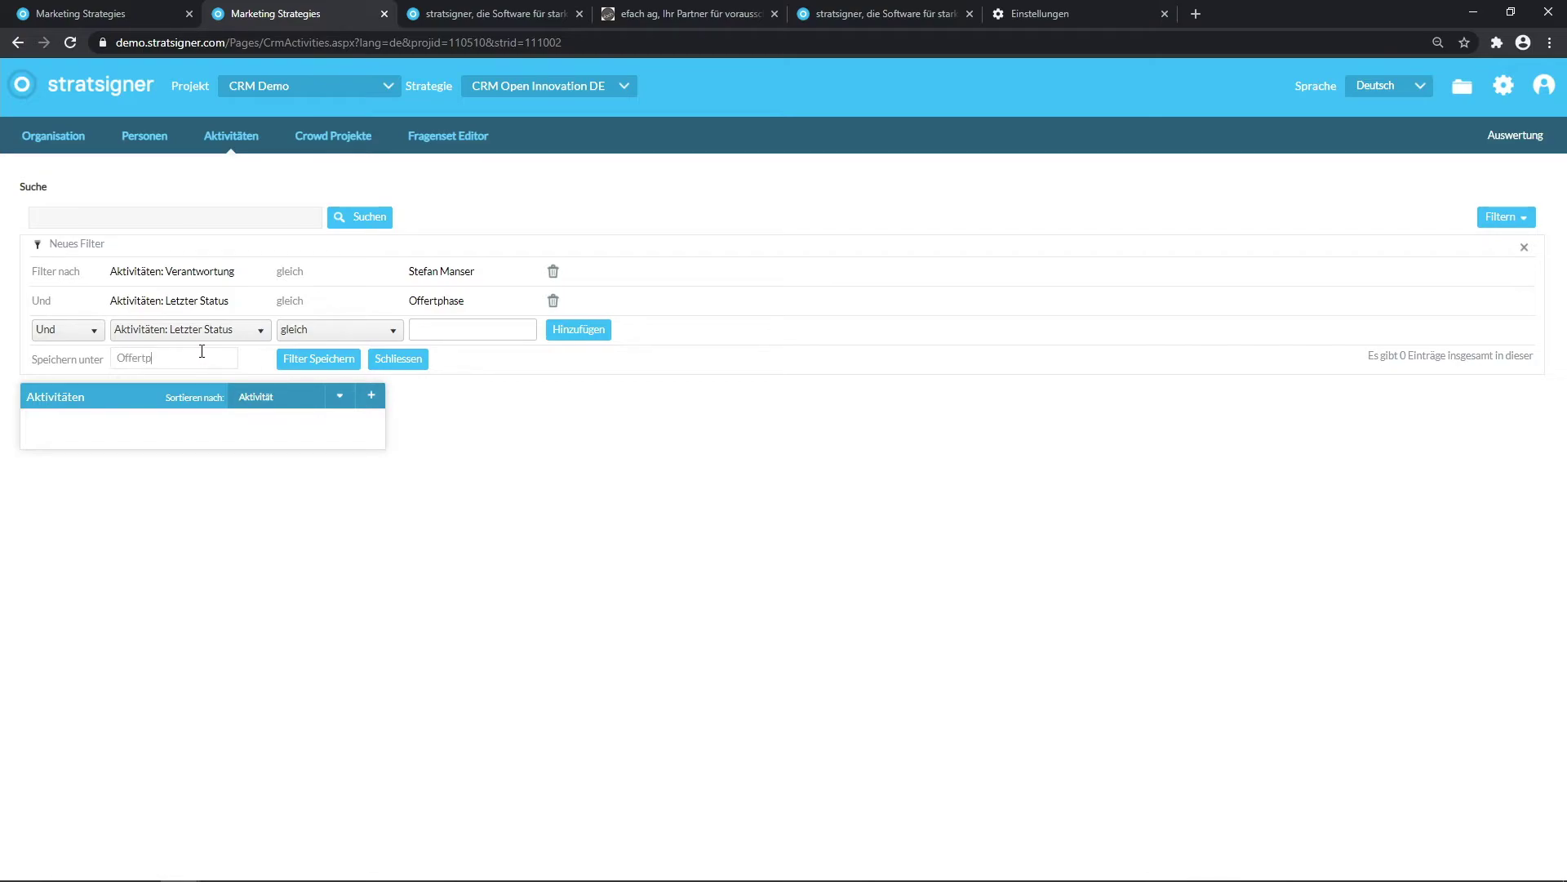
pyautogui.click(313, 371)
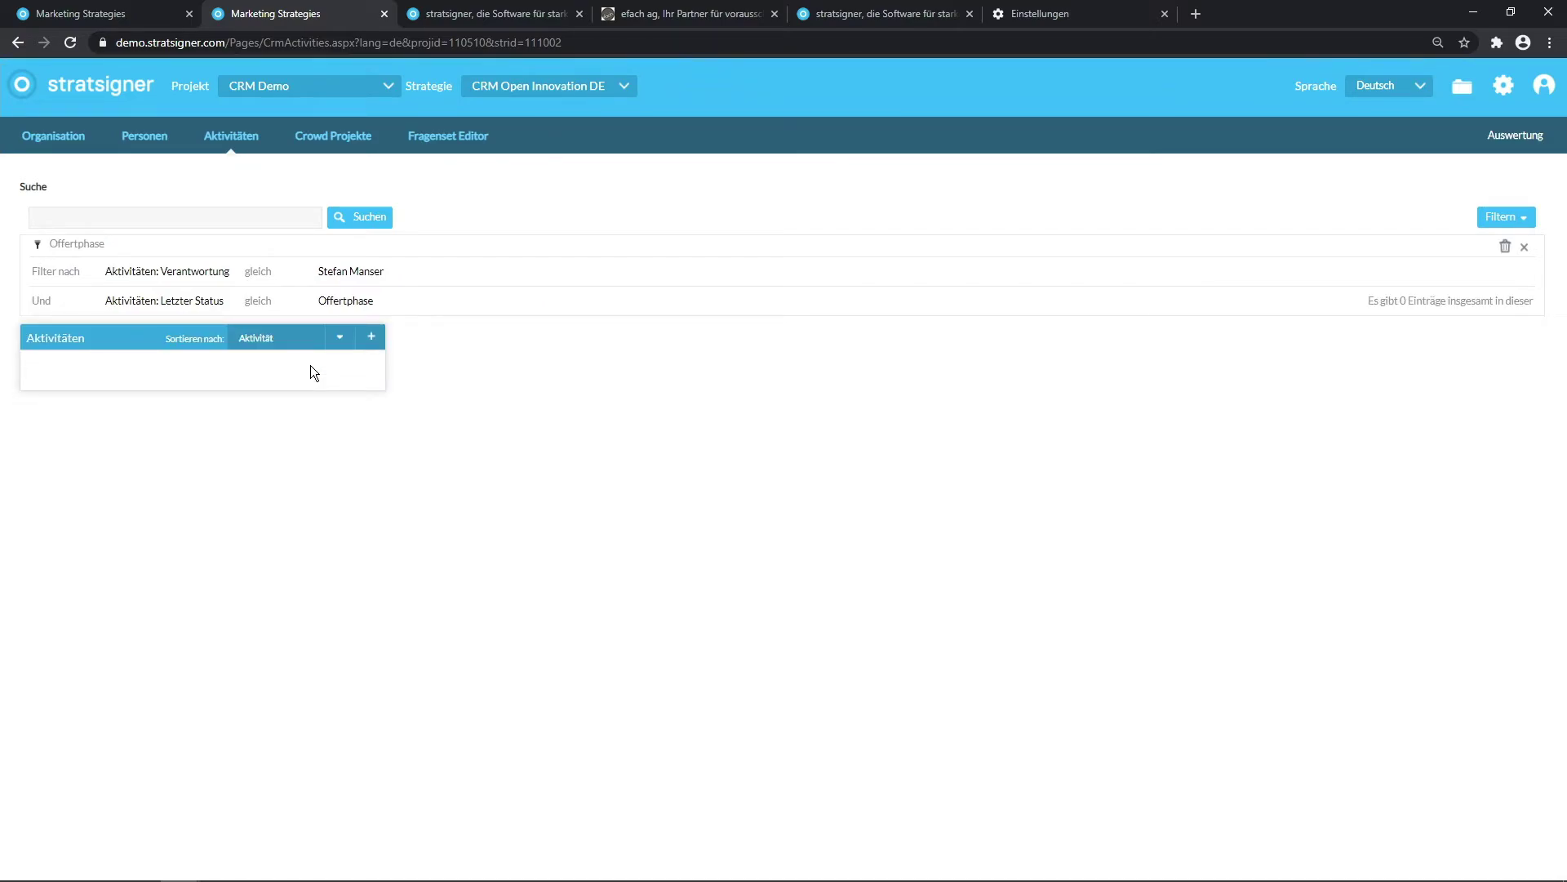
pyautogui.click(1525, 247)
# Start a new custom filter with a condition where the activities' Verantwortung equals (gleich) the responsible person's name
pyautogui.click(1508, 217)
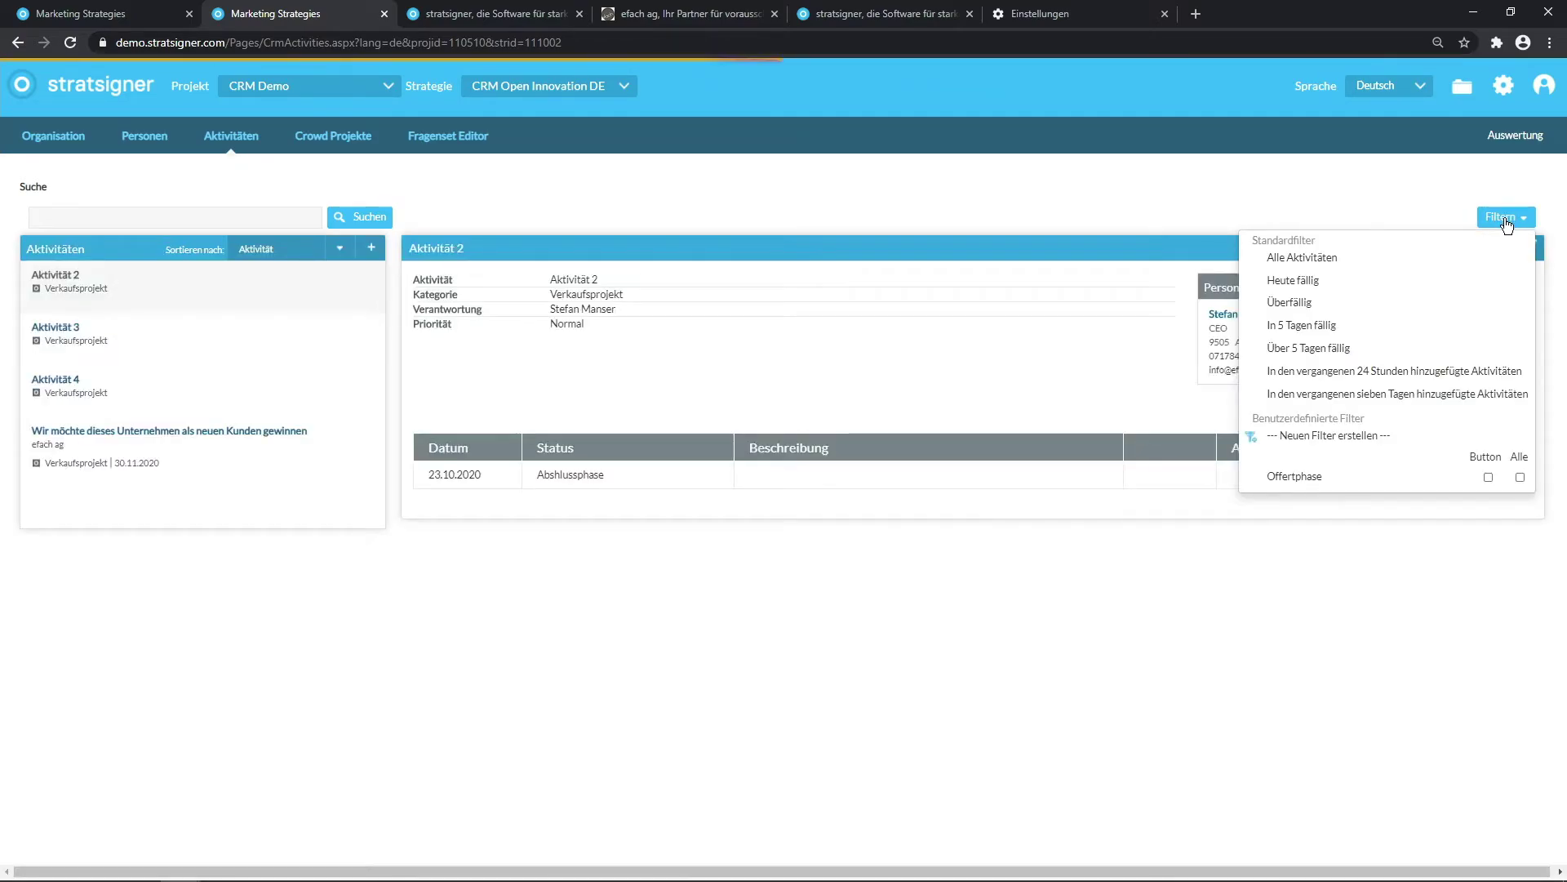
pyautogui.click(1333, 438)
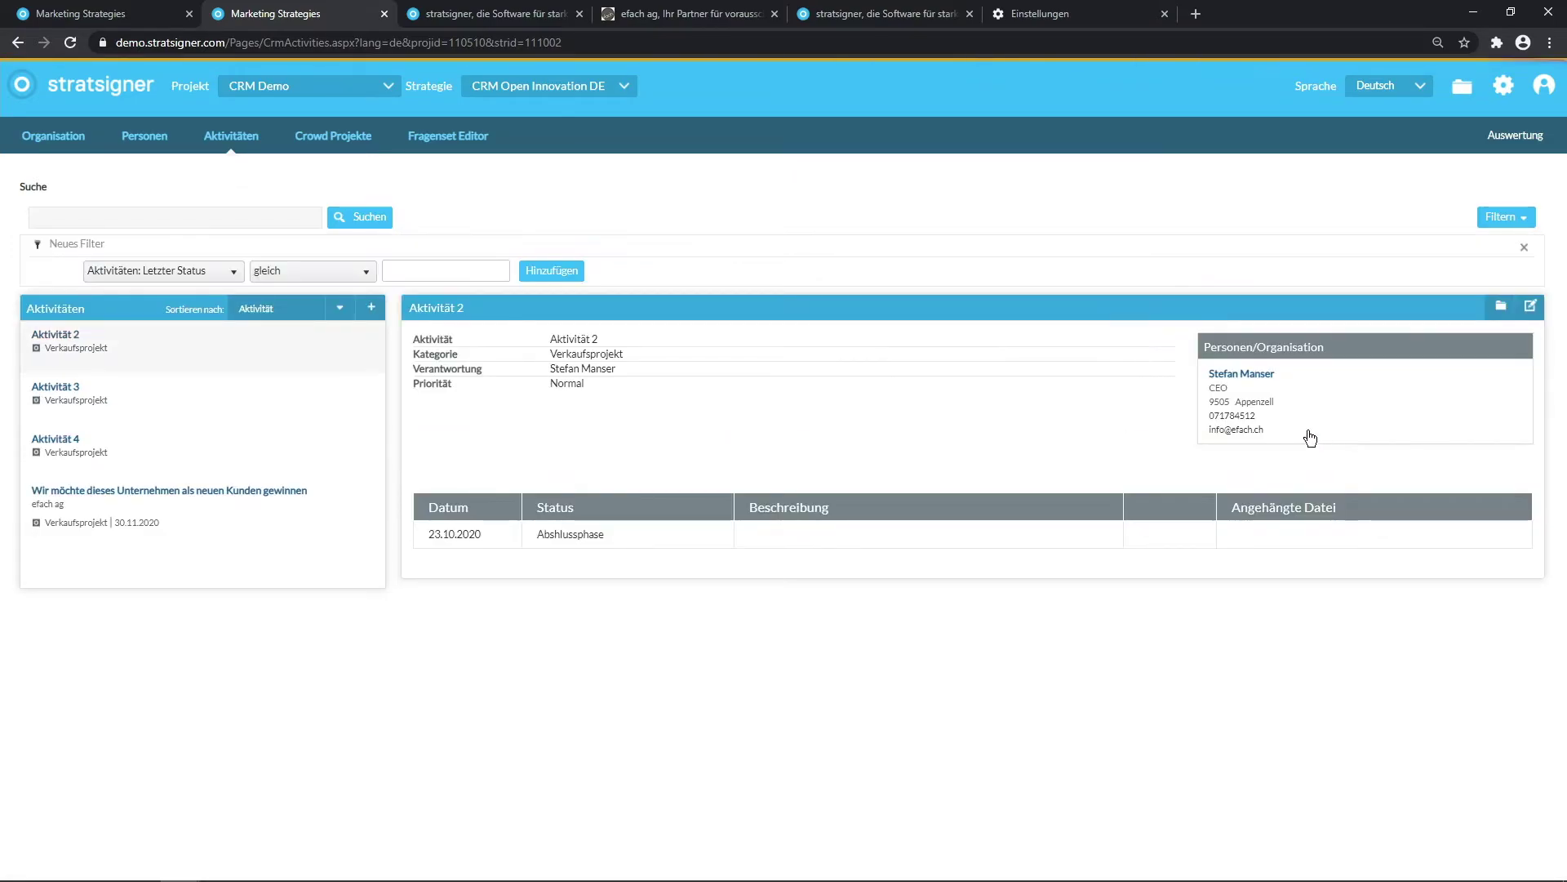
pyautogui.click(122, 271)
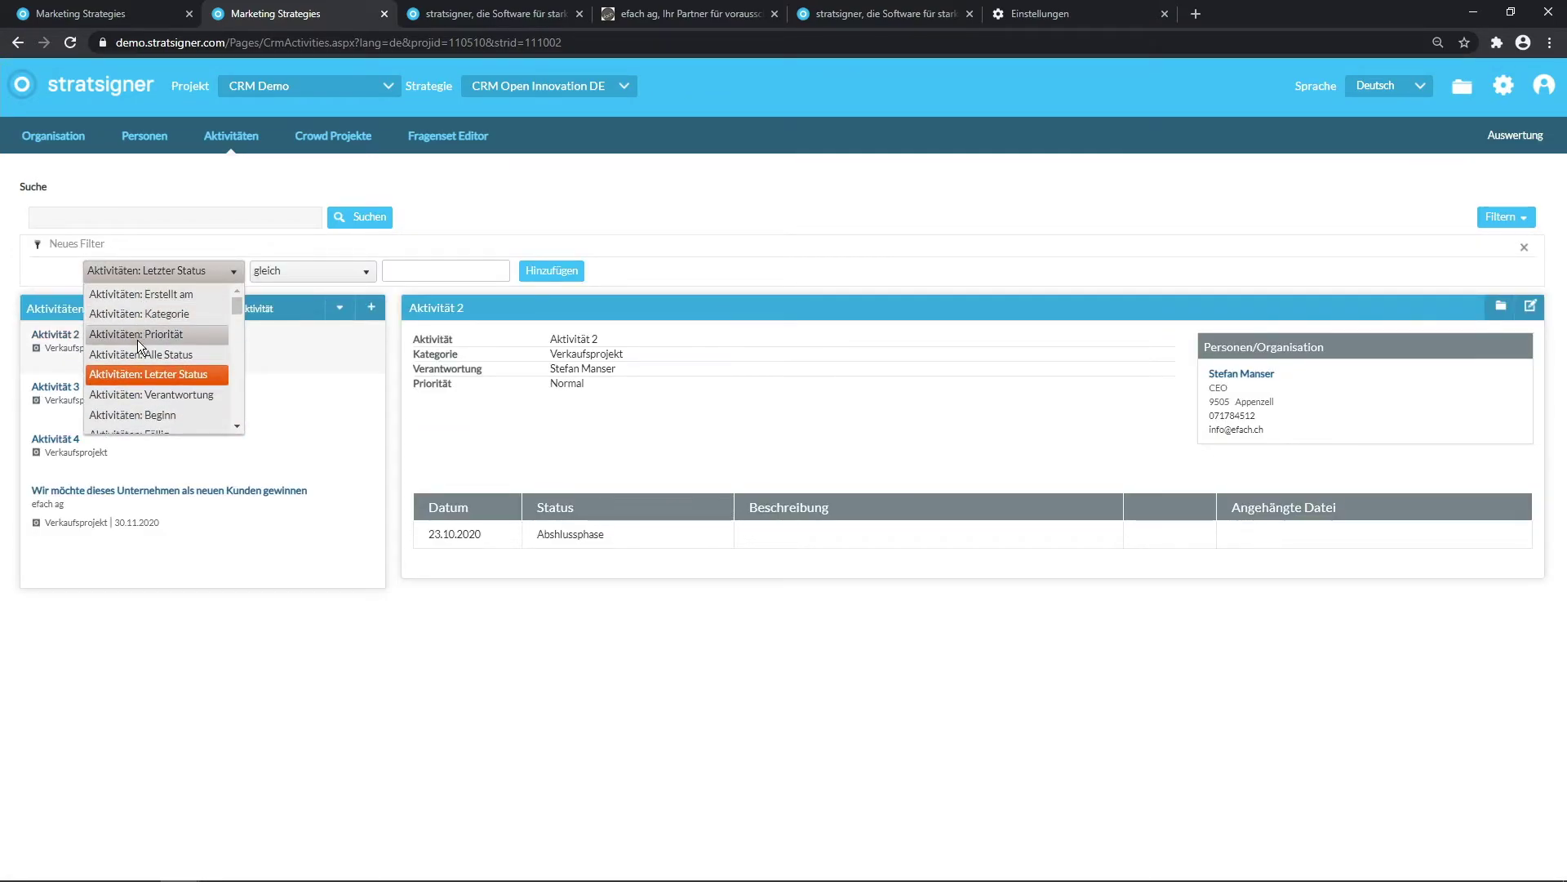
pyautogui.click(151, 395)
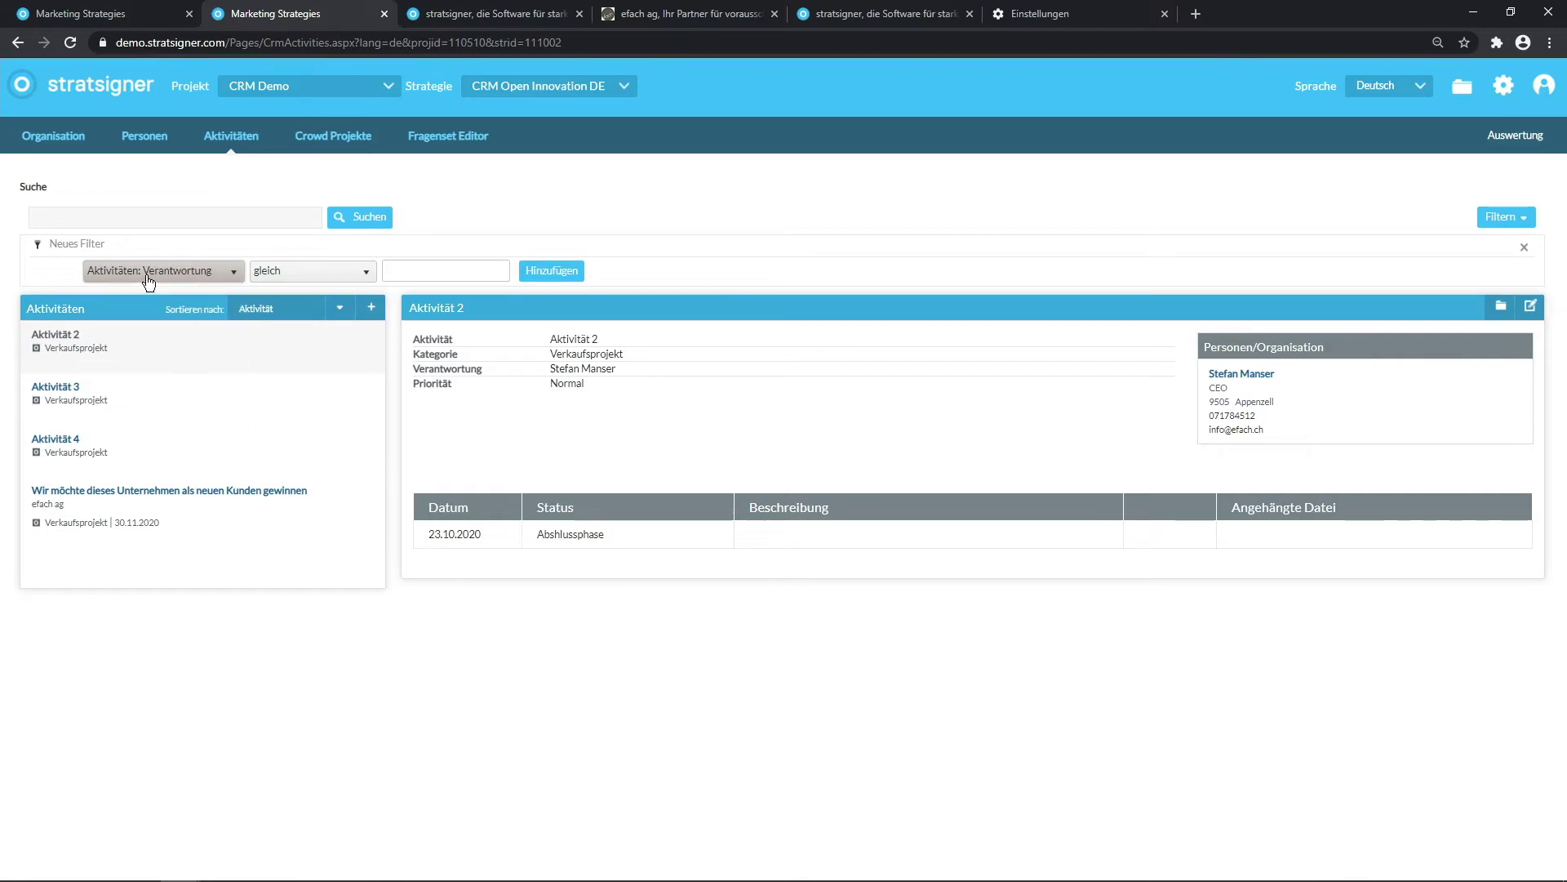
pyautogui.click(433, 270)
pyautogui.write('Stefan')
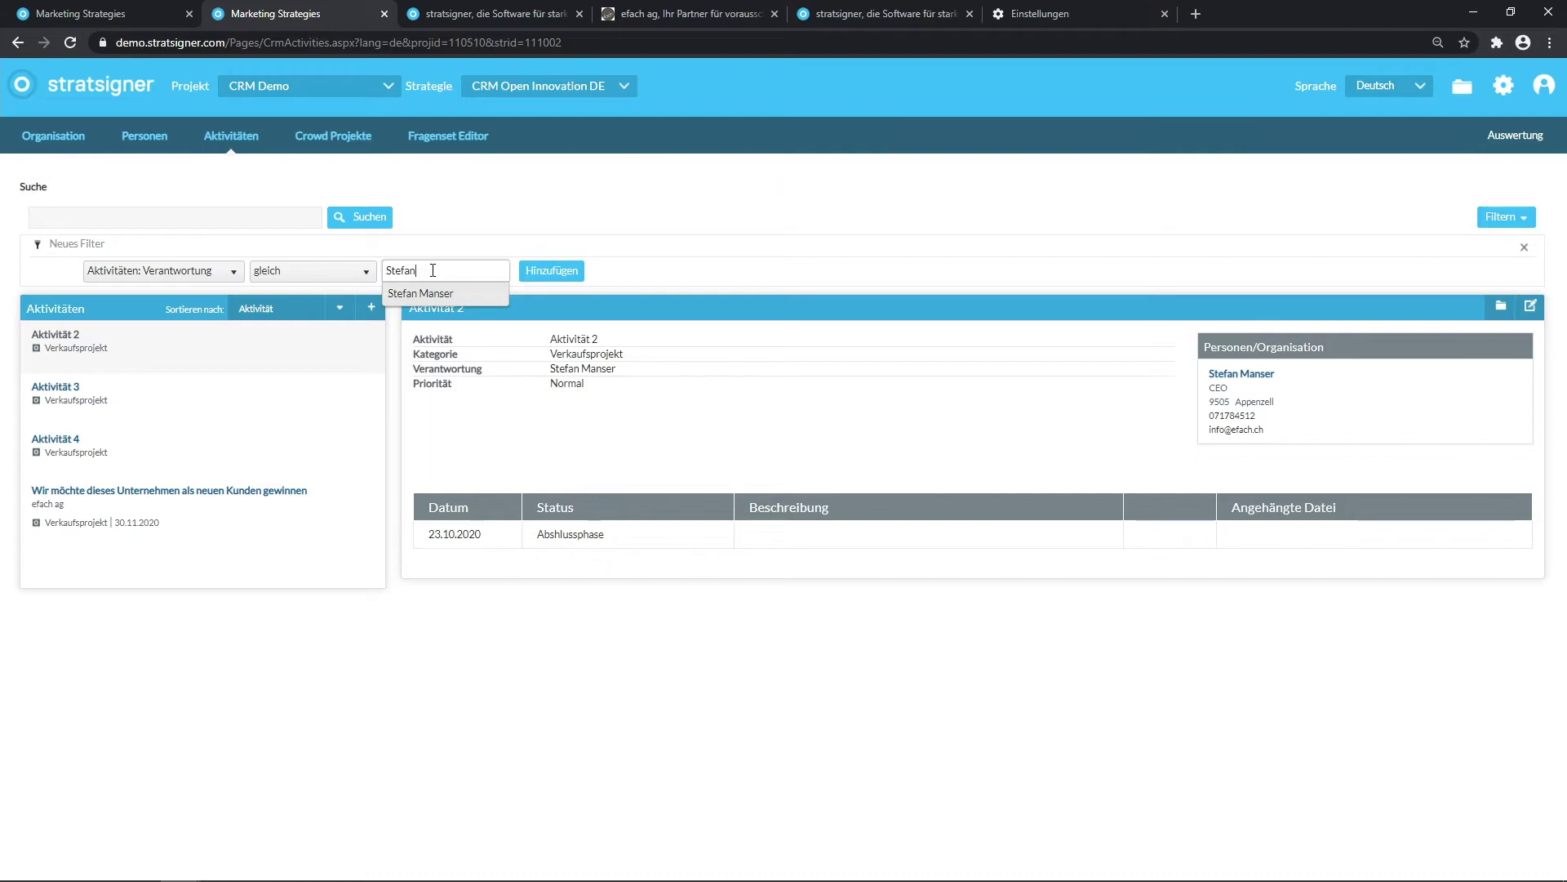
pyautogui.click(468, 294)
pyautogui.click(552, 272)
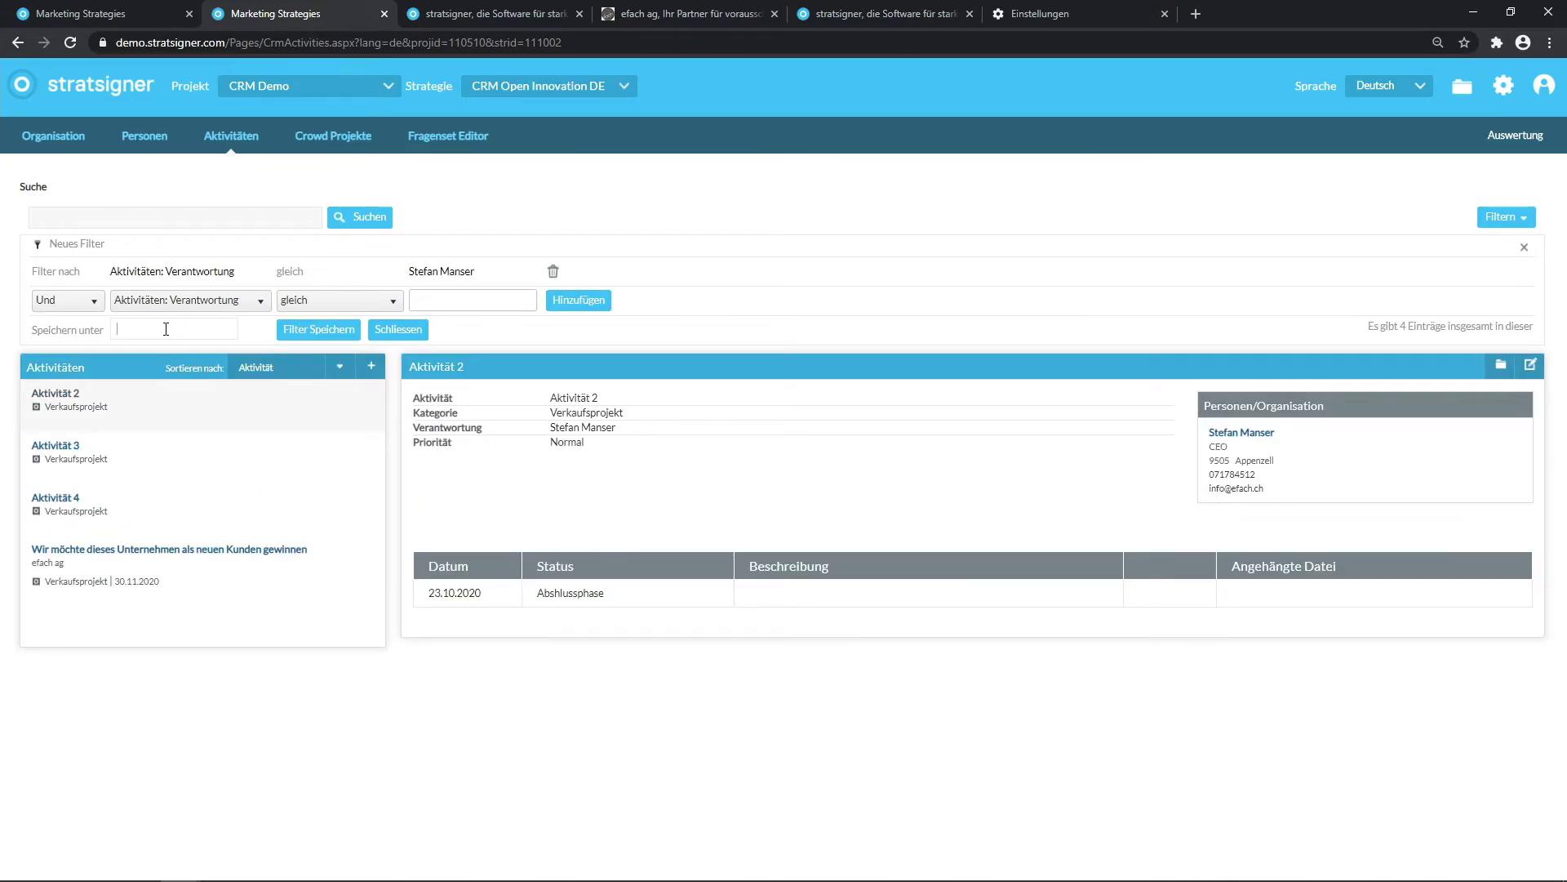
# Add an Und condition to the new filter with the activities' Letzter Status gleich Nachfassen
pyautogui.click(166, 329)
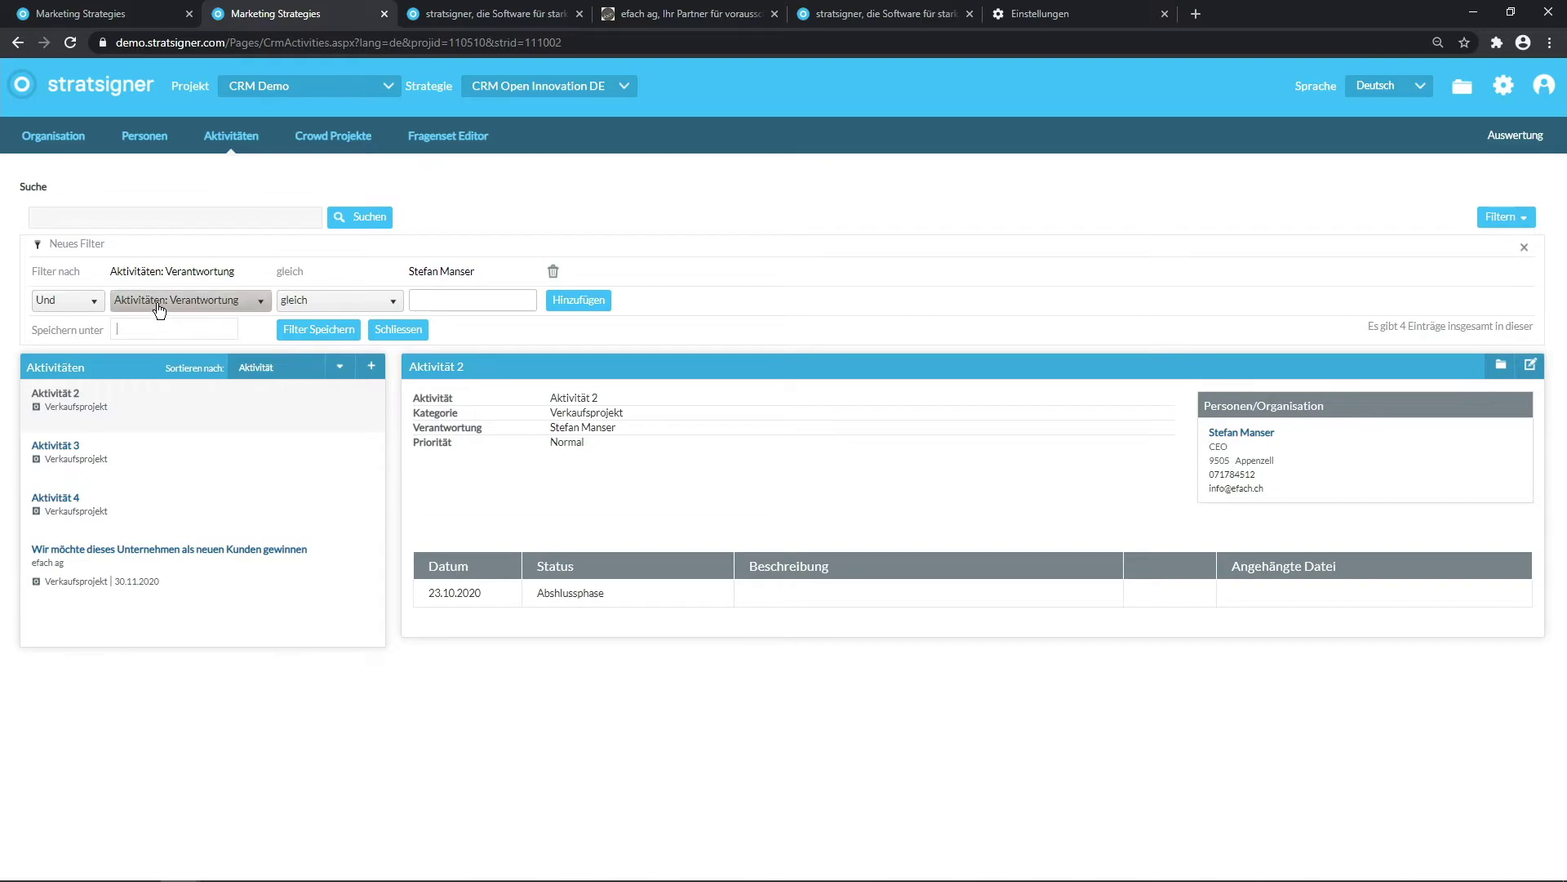
pyautogui.click(159, 302)
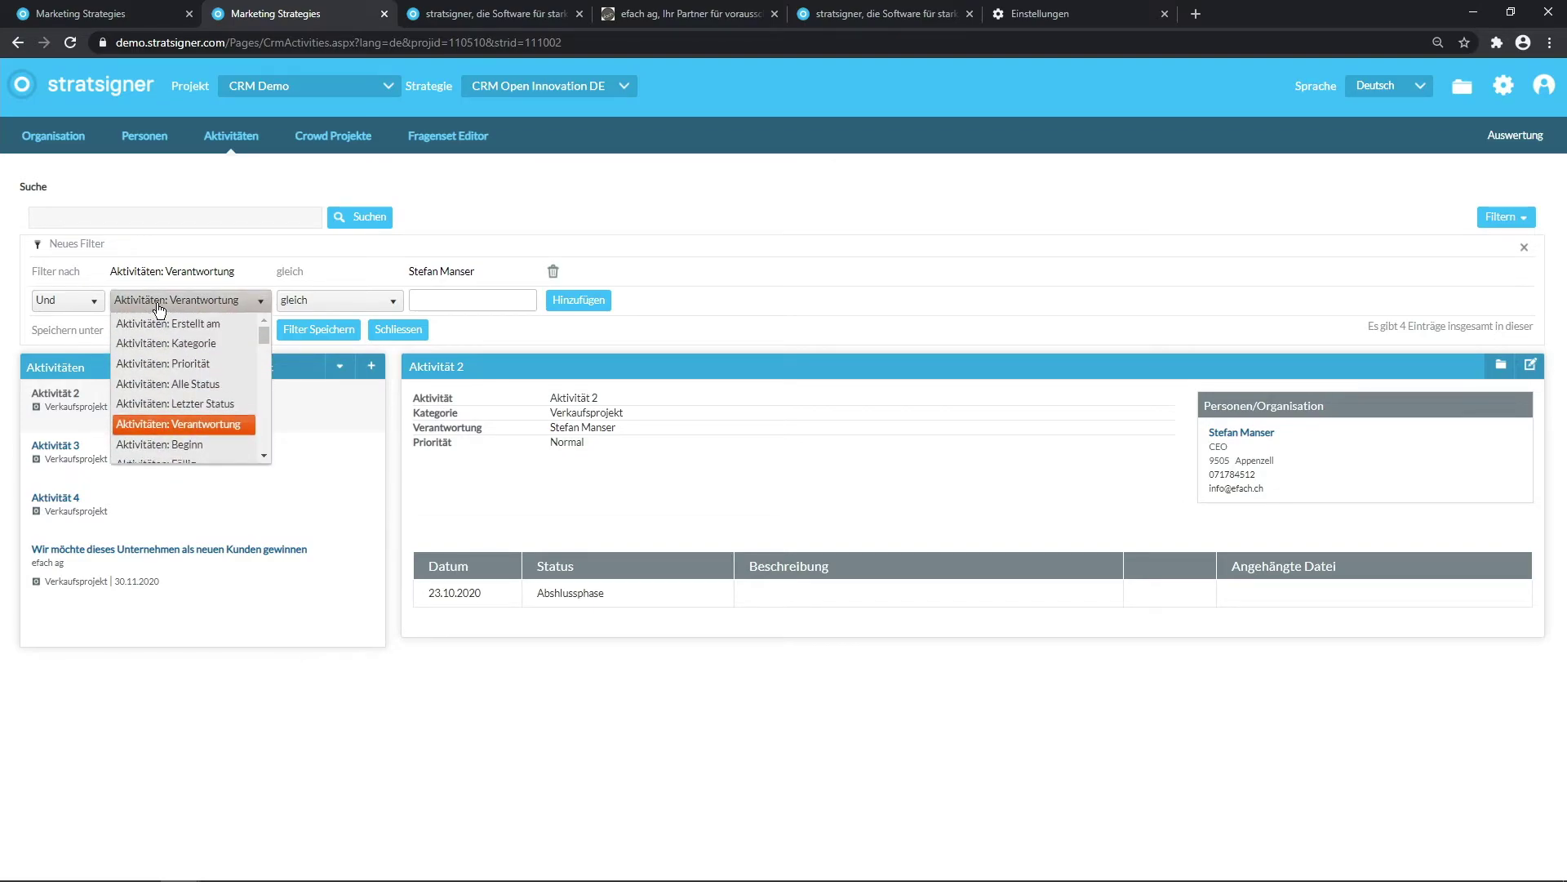
pyautogui.click(178, 402)
pyautogui.click(453, 300)
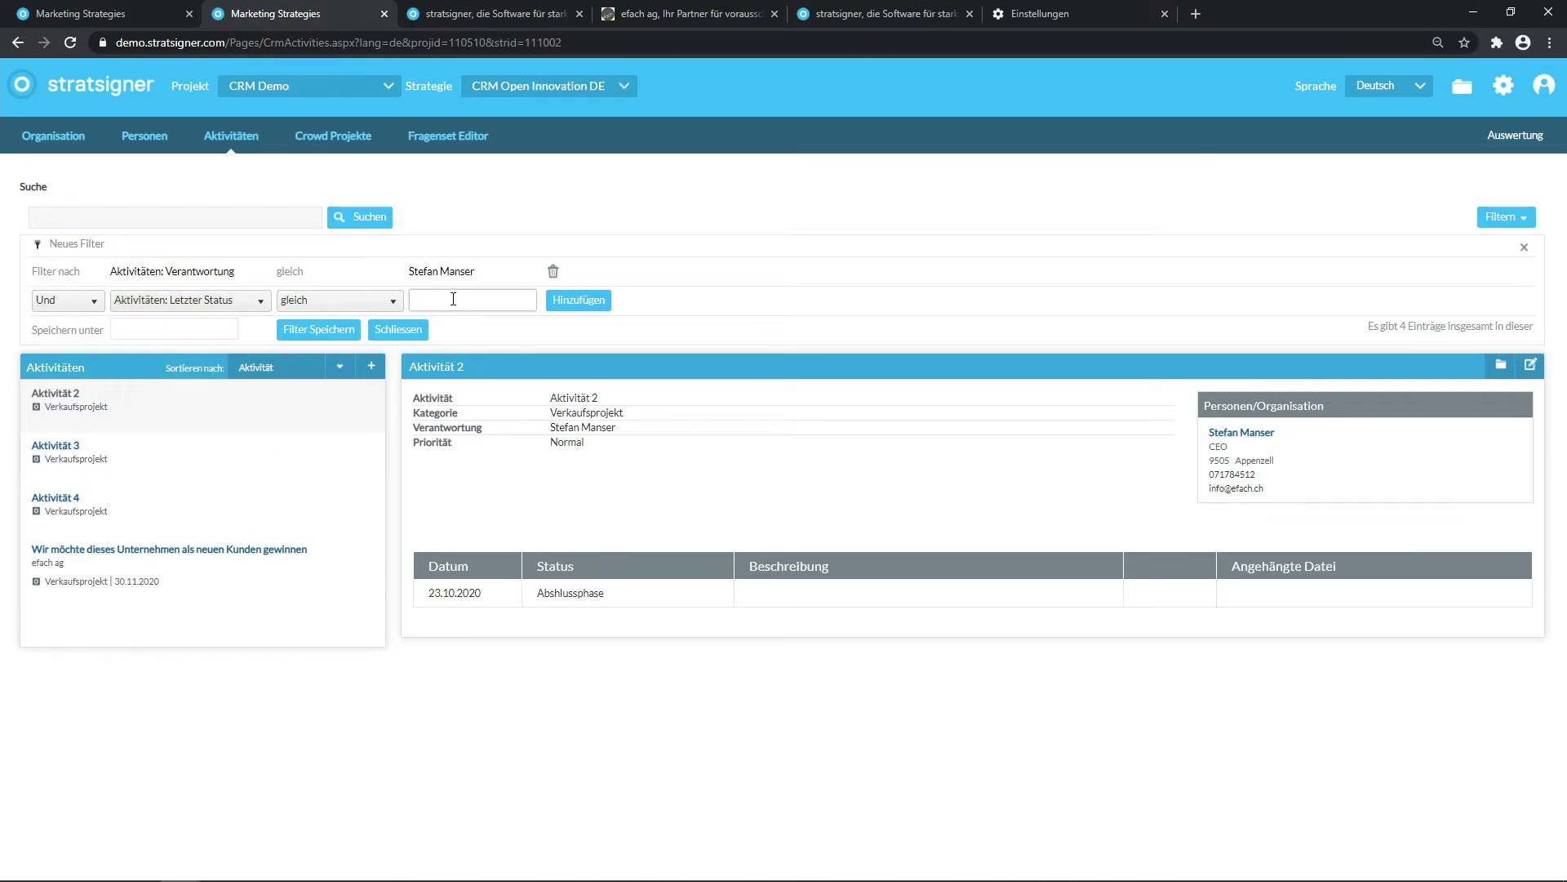
pyautogui.write('Na')
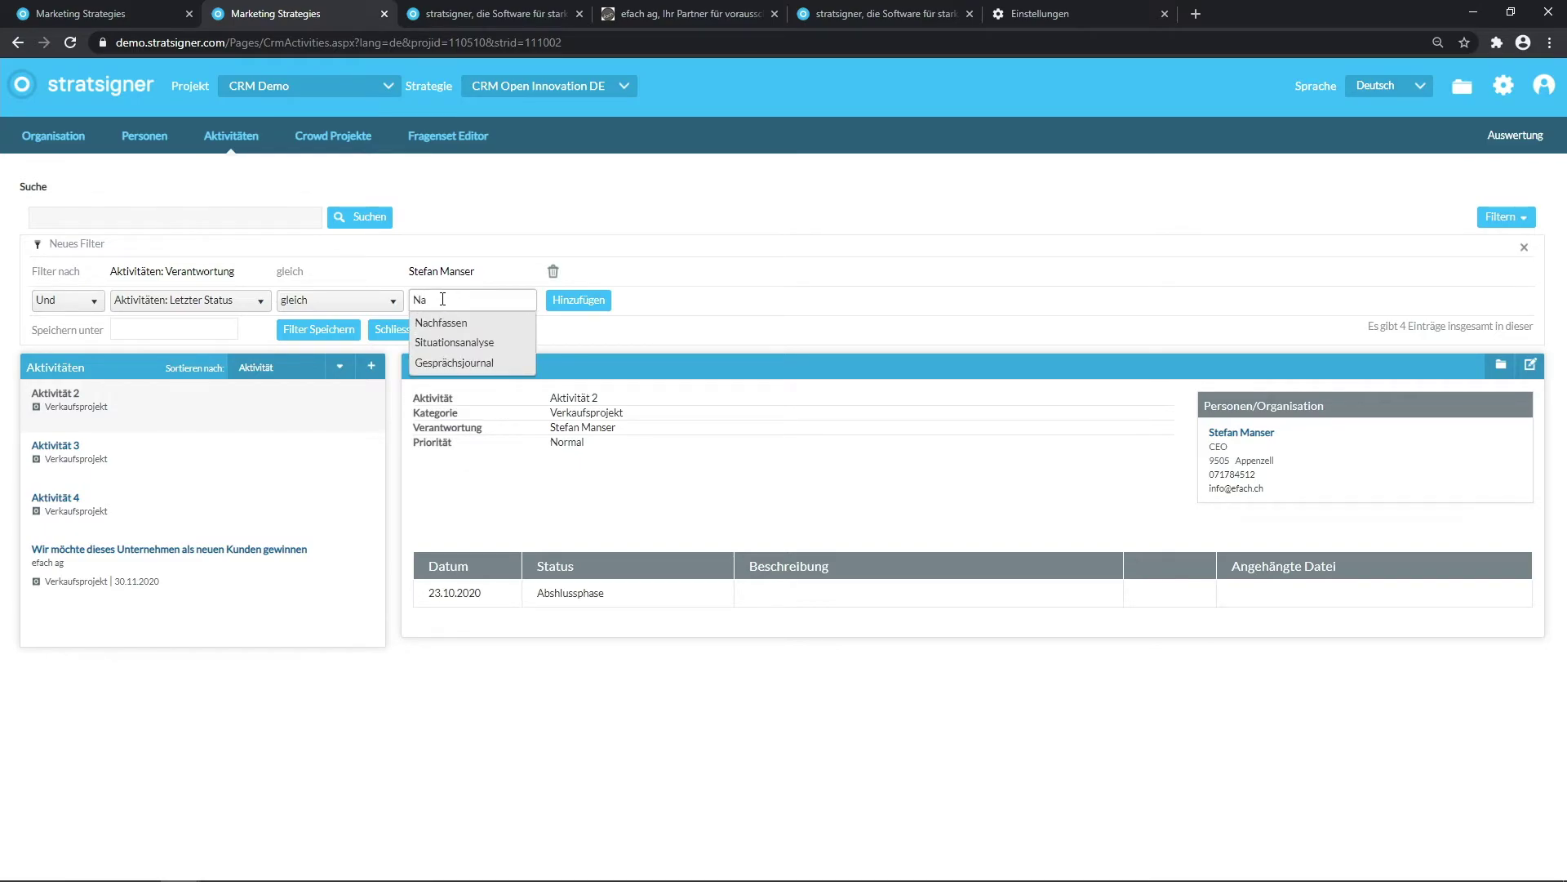
pyautogui.click(457, 321)
pyautogui.click(579, 300)
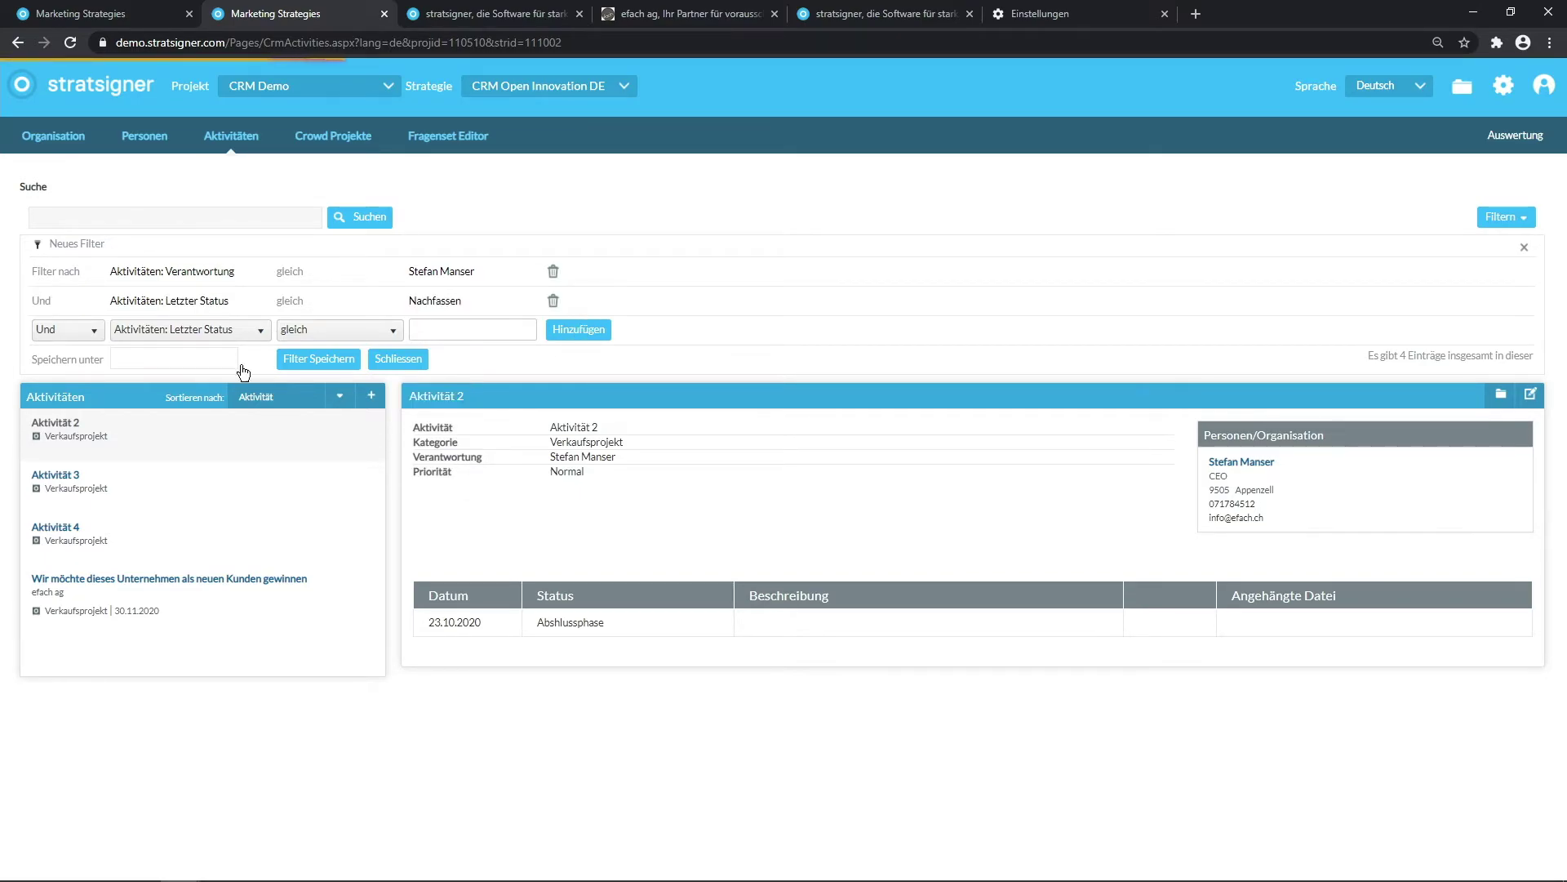
# Save the filter under the name "Nachfassen" and close it
pyautogui.click(142, 360)
pyautogui.write('Nachfassen')
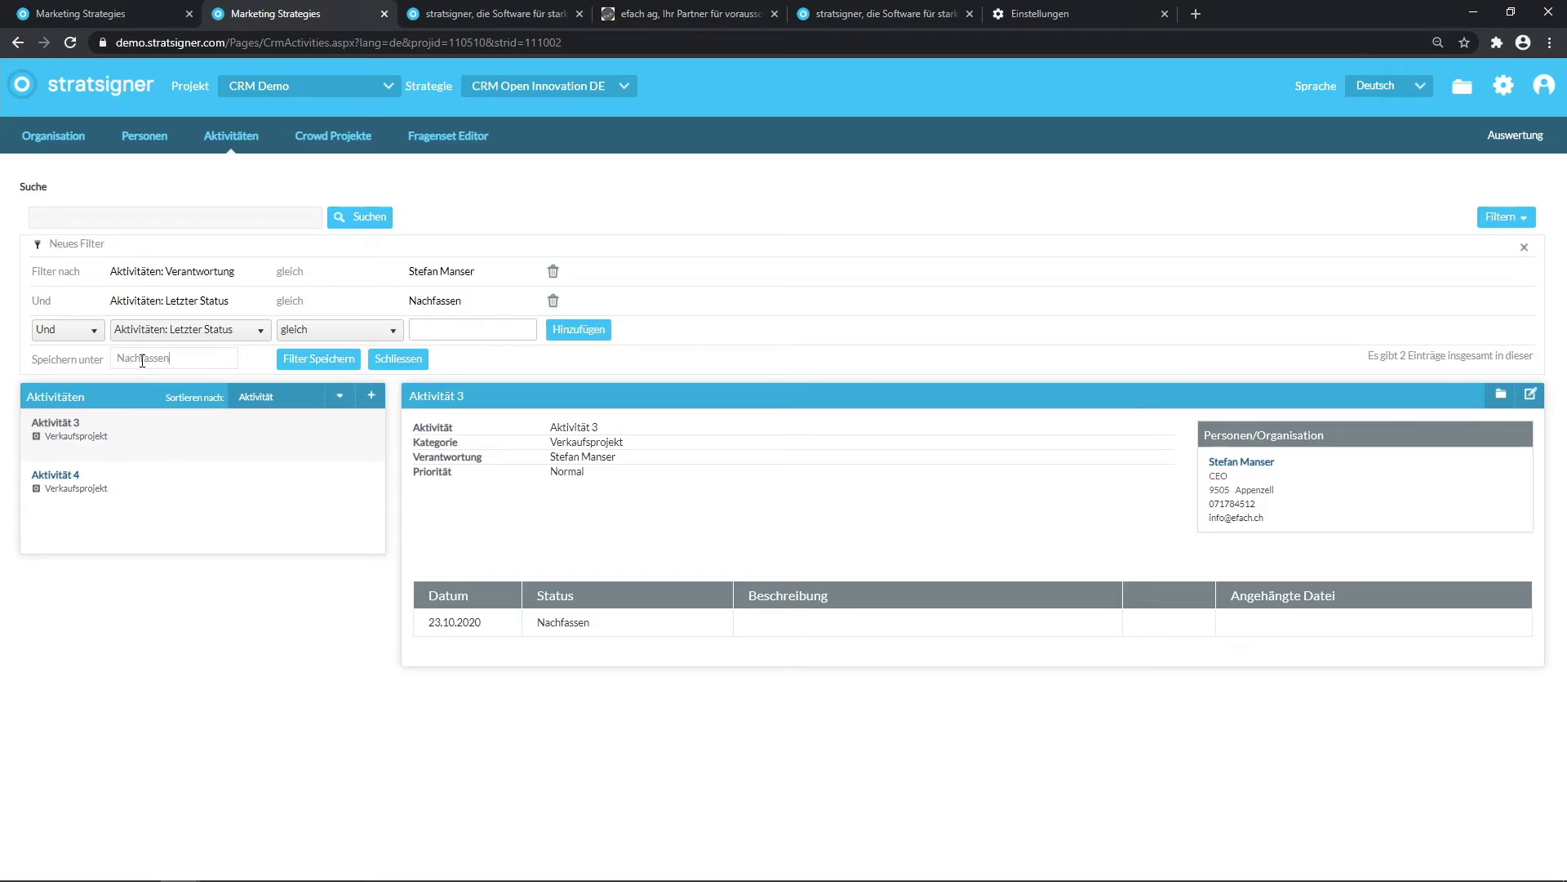
pyautogui.click(306, 360)
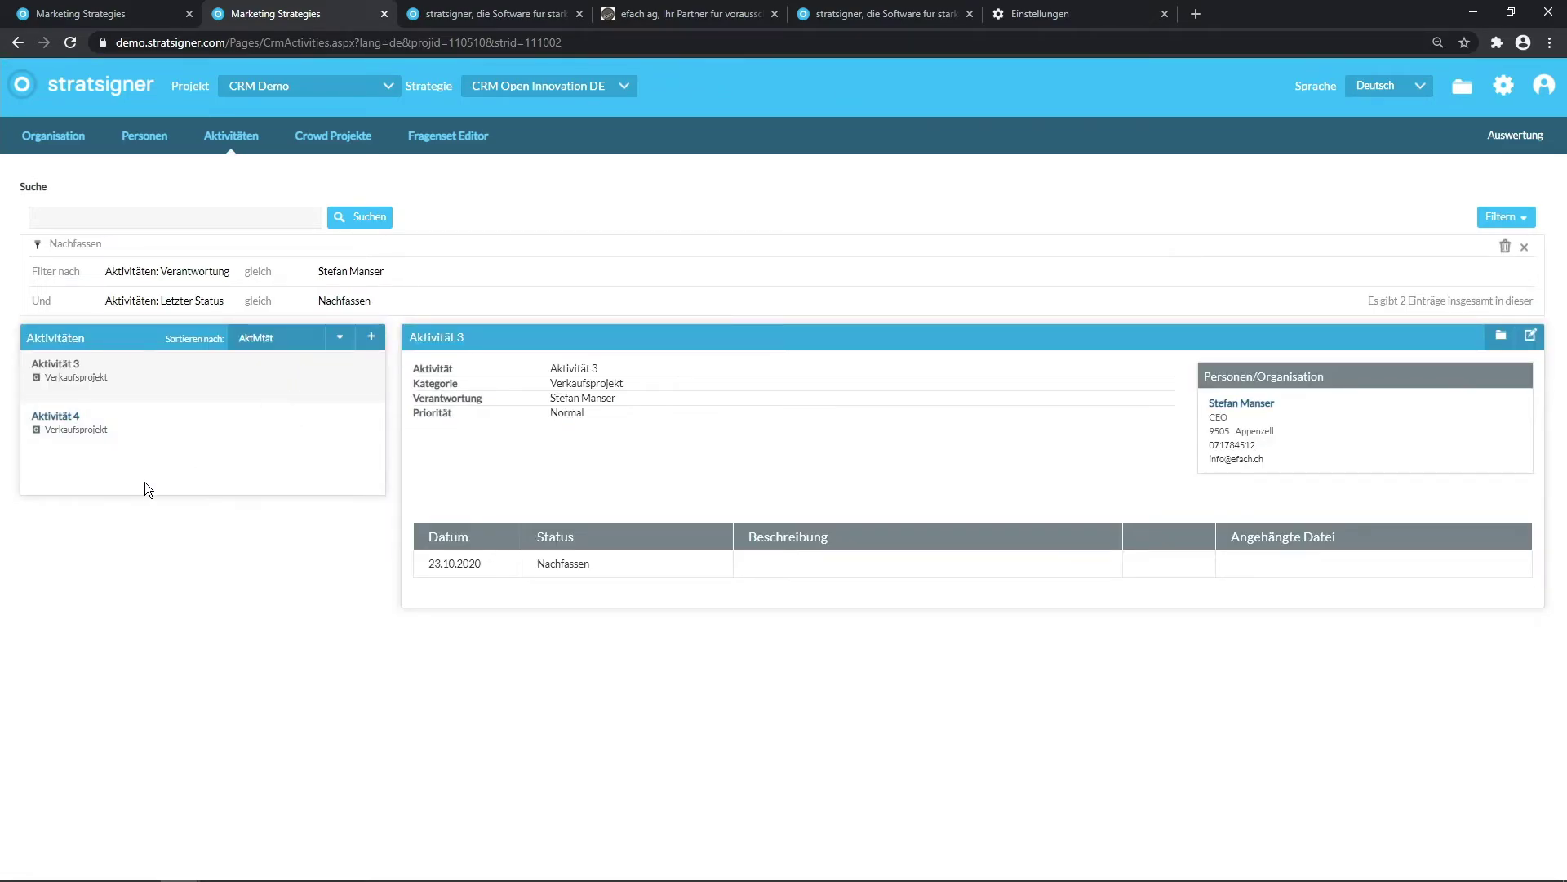
pyautogui.click(1524, 246)
# Create another custom filter with a single condition, Aktivitäten: Verantwortung gleich the responsible person's name
pyautogui.click(1513, 222)
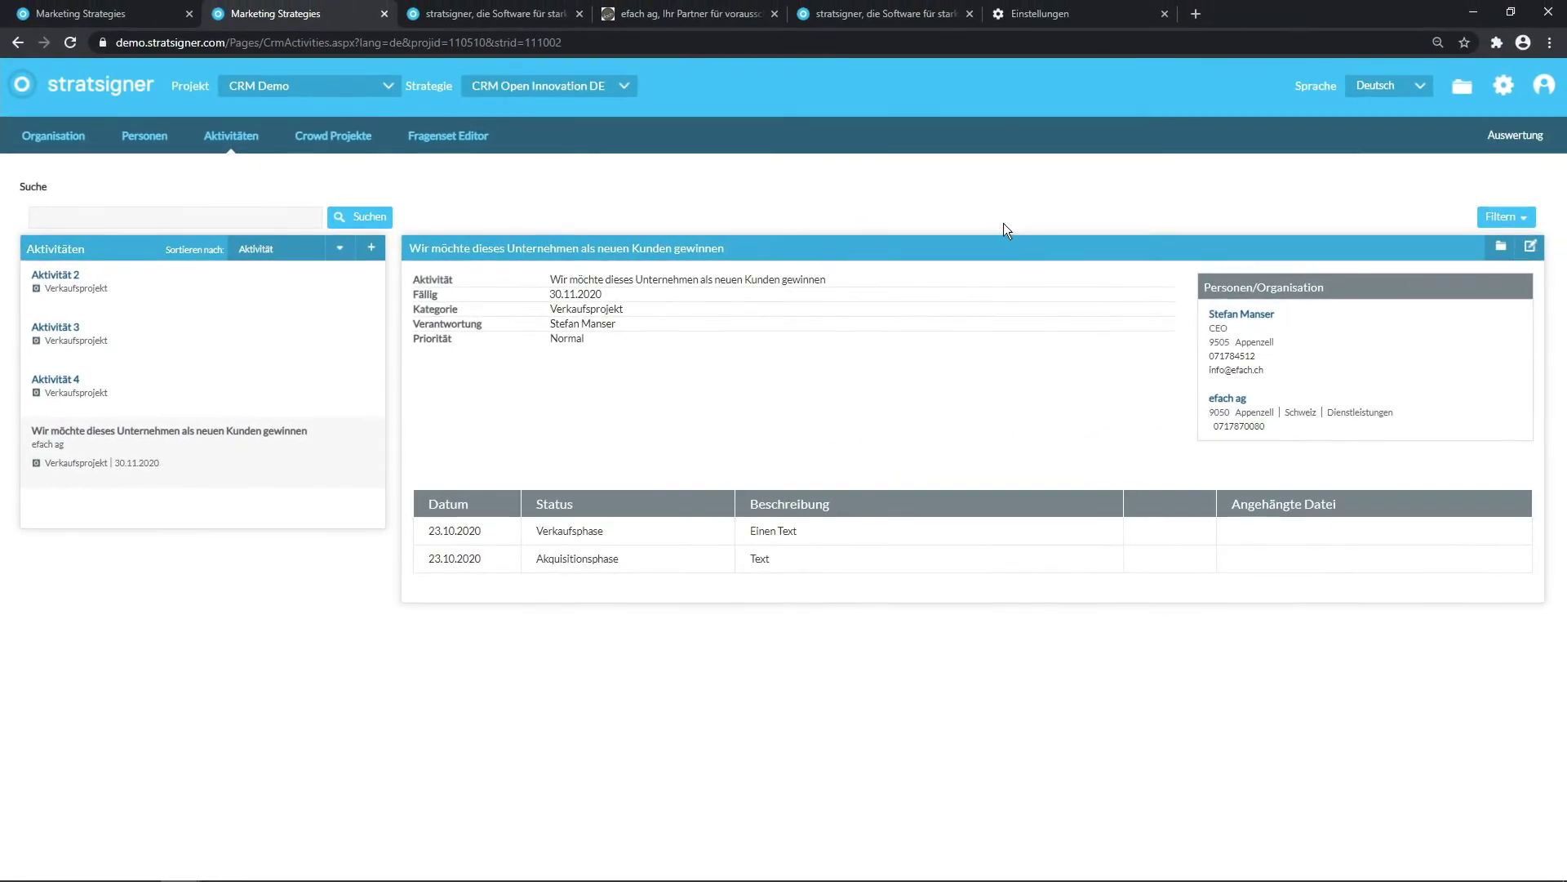
pyautogui.click(1514, 217)
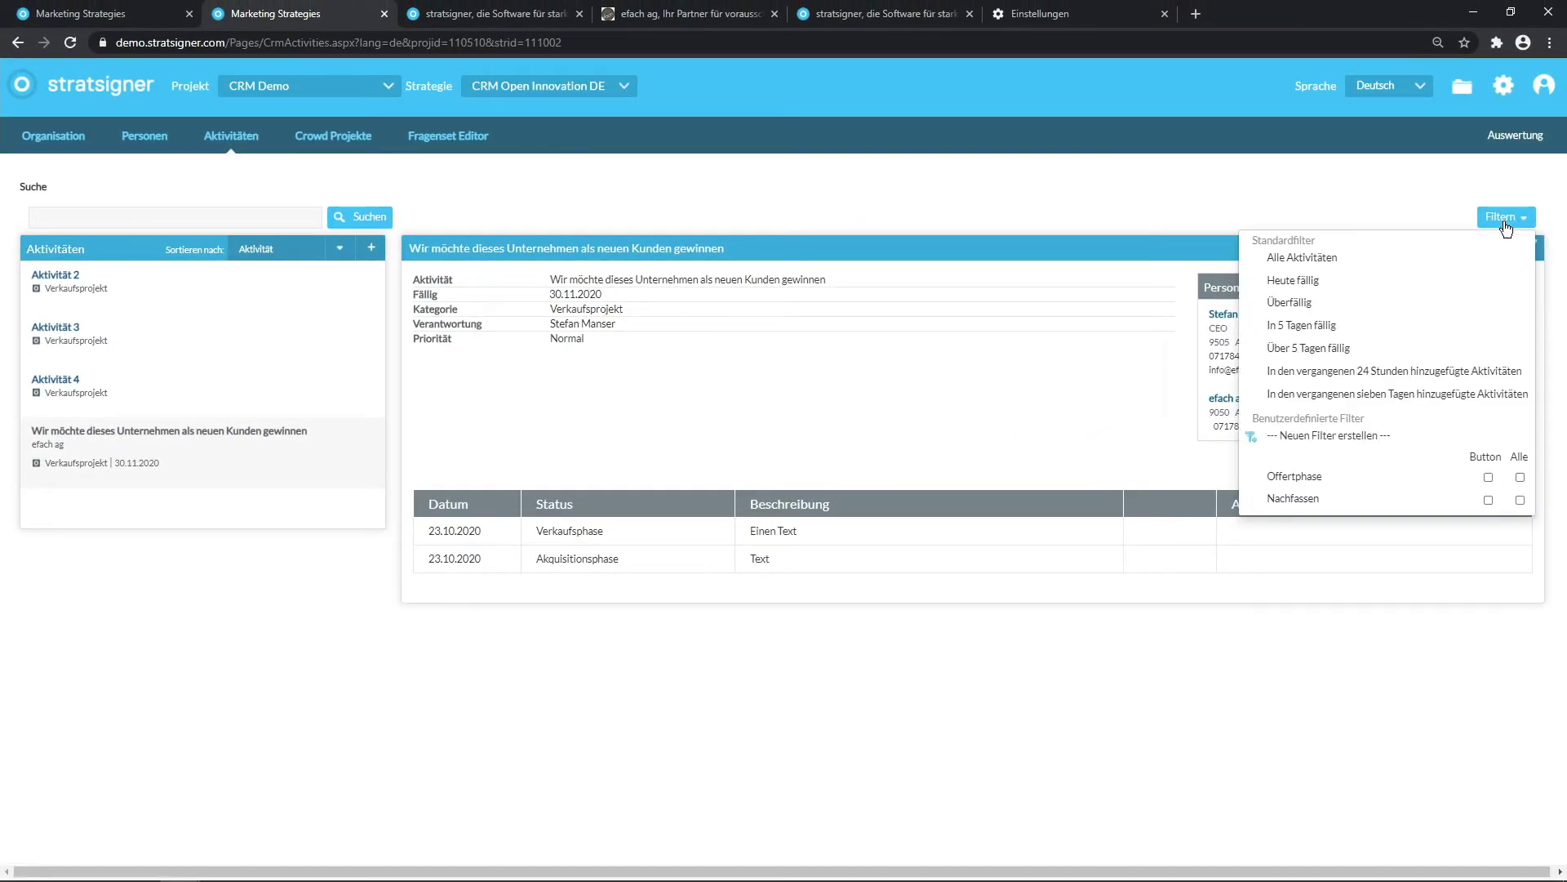
pyautogui.click(1328, 441)
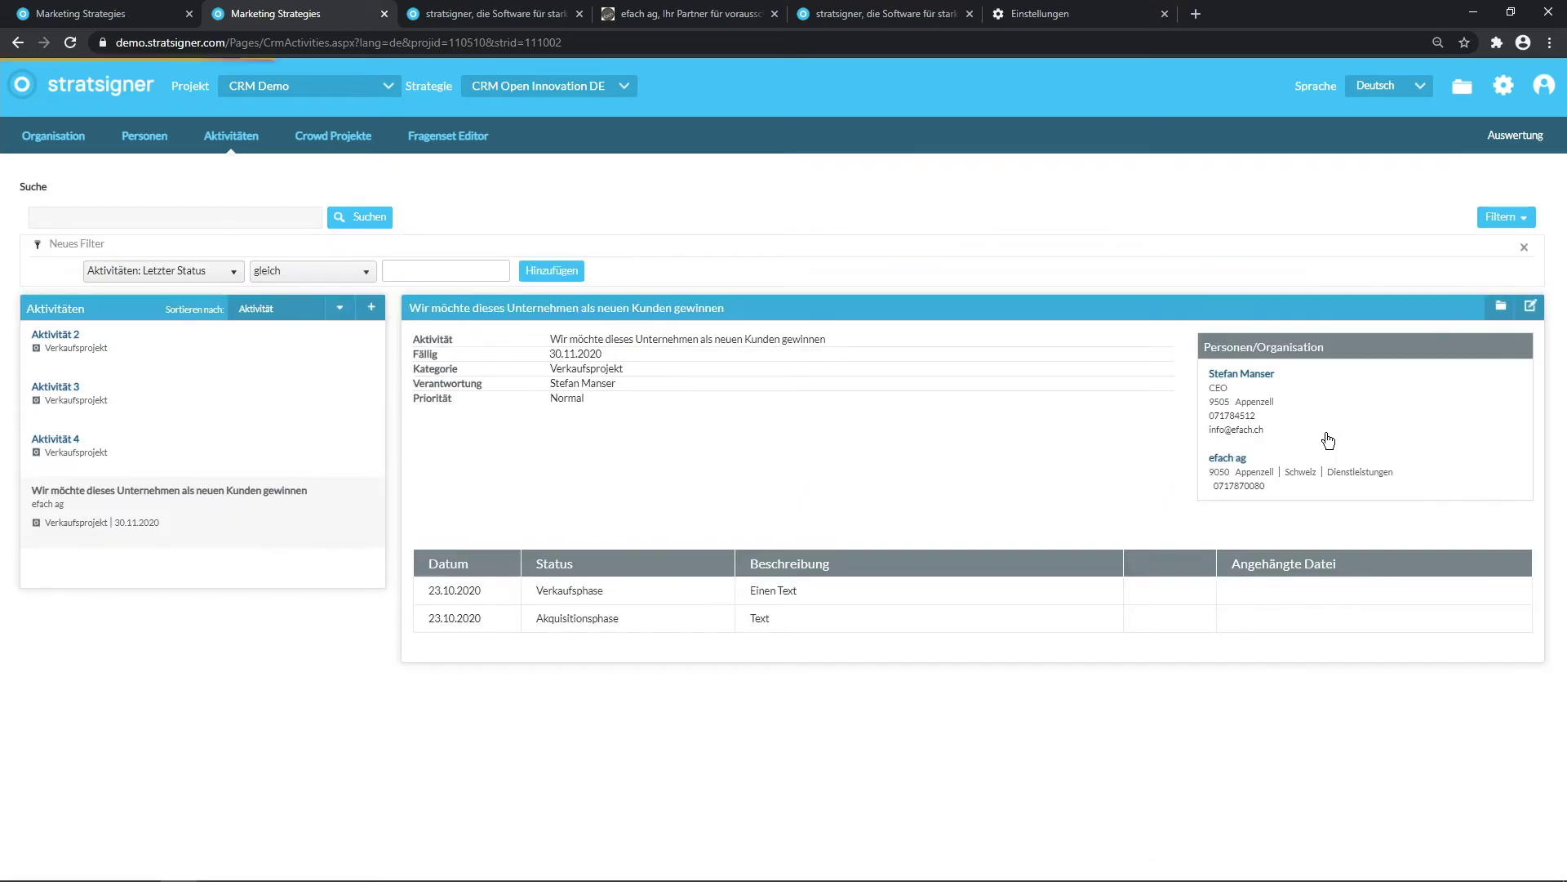
pyautogui.click(180, 270)
pyautogui.click(193, 392)
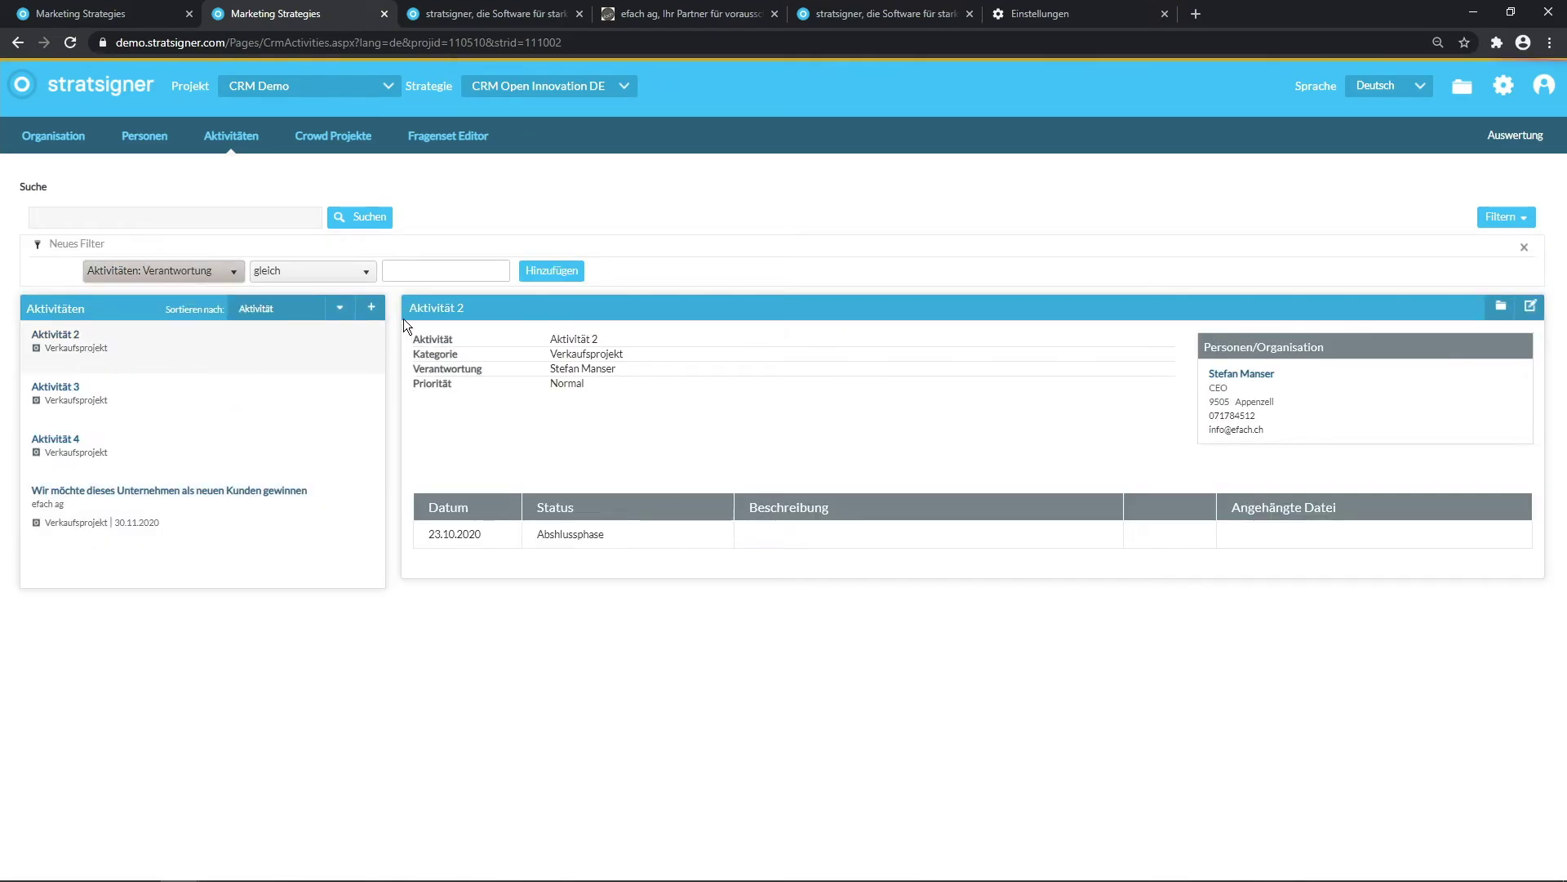
pyautogui.click(458, 272)
pyautogui.write('Stefan')
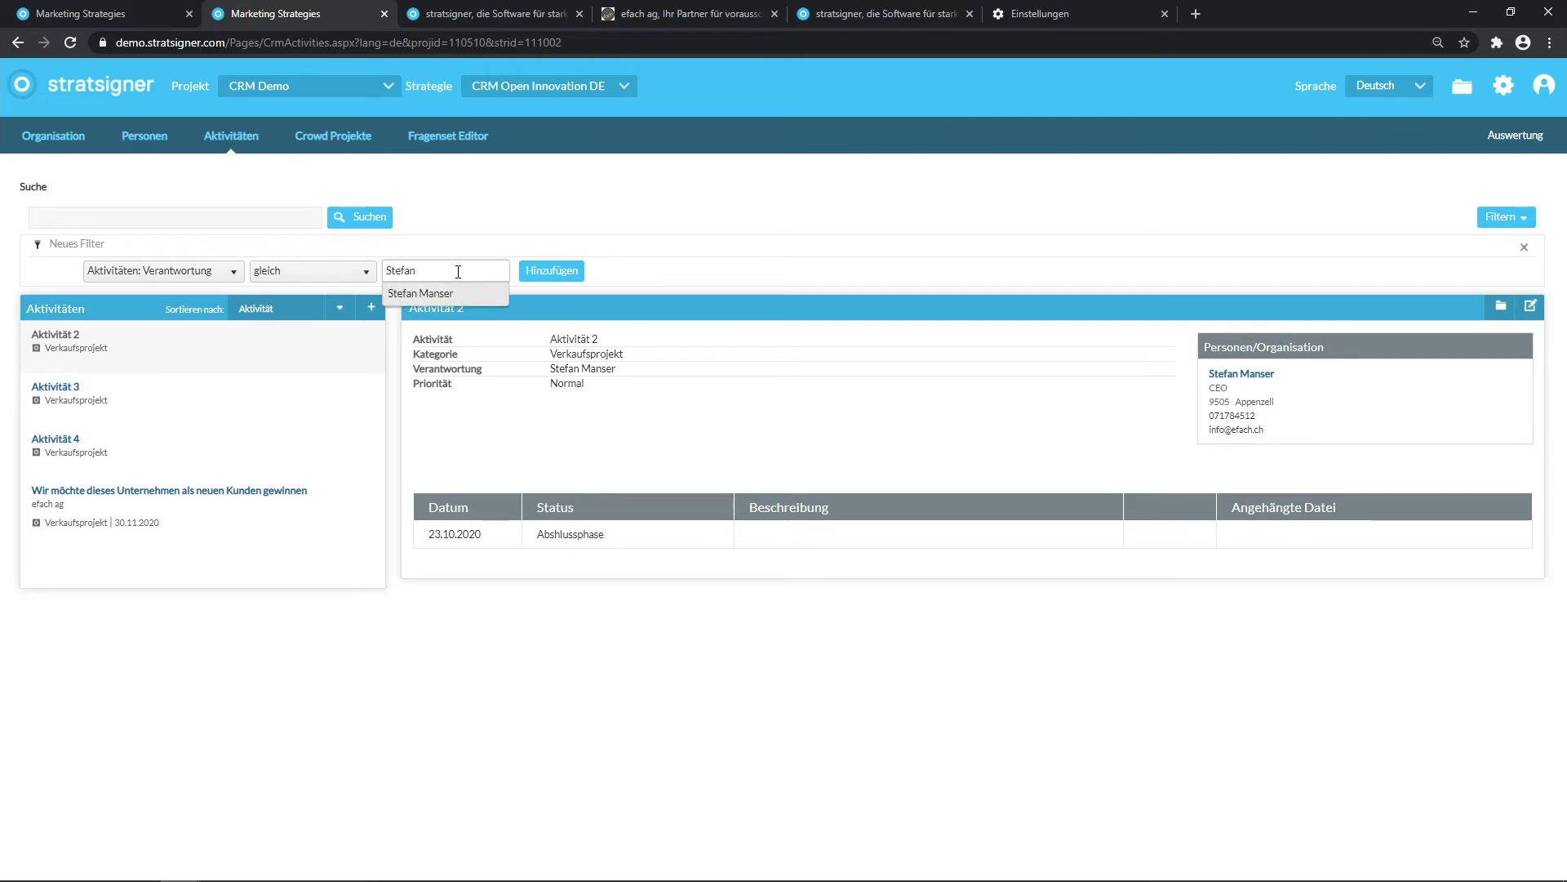
pyautogui.click(441, 292)
pyautogui.click(549, 270)
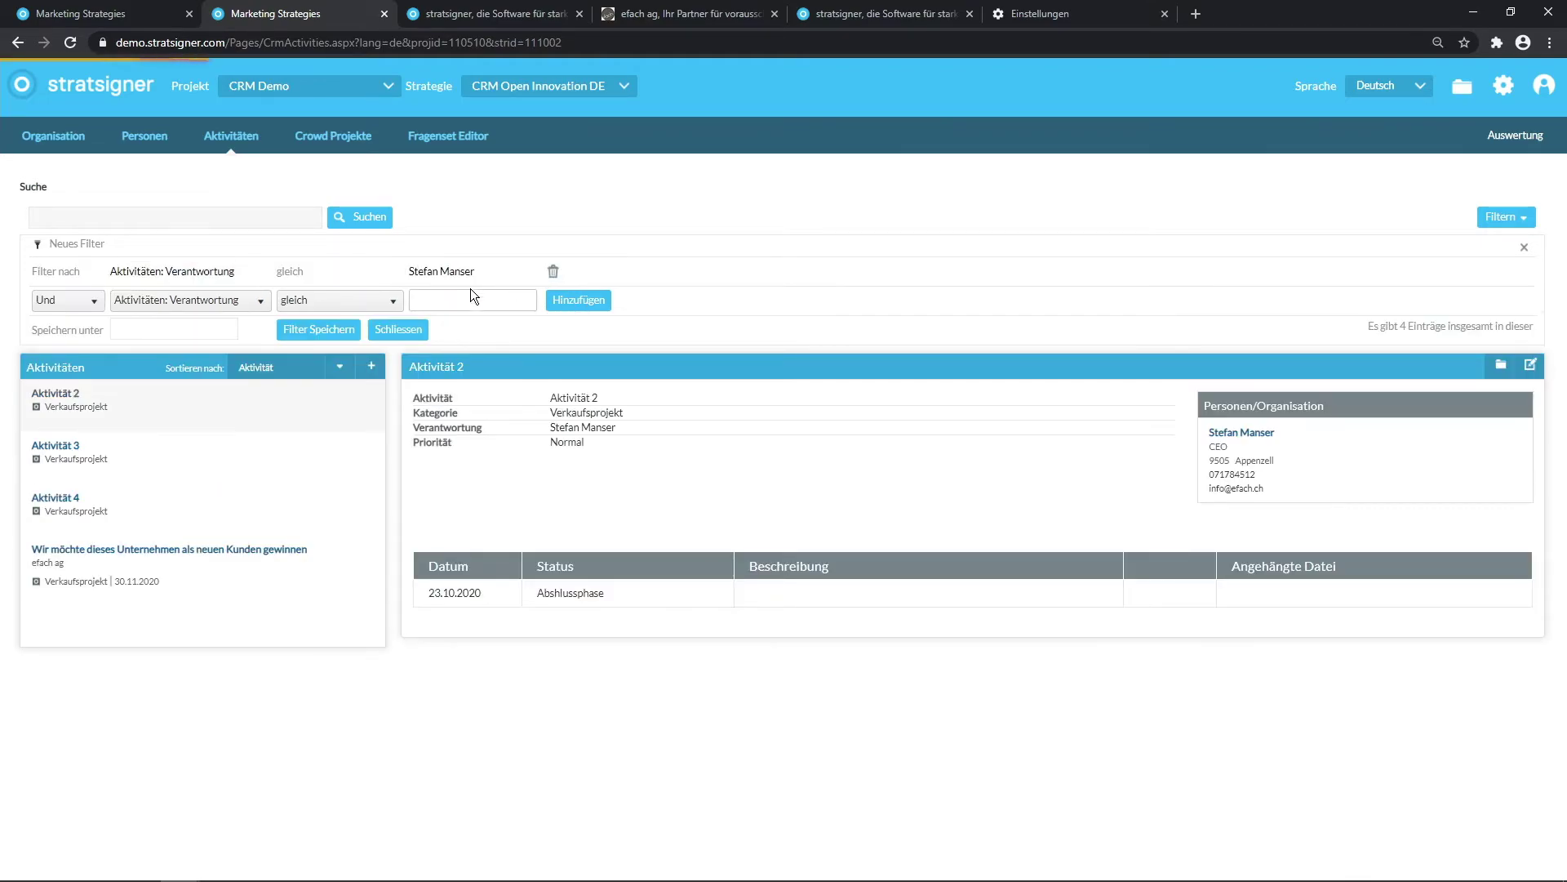
# Save the Verantwortung filter under the name "Meine Aufgaben"
pyautogui.click(215, 328)
pyautogui.write('Meine Aufgaben')
pyautogui.click(347, 330)
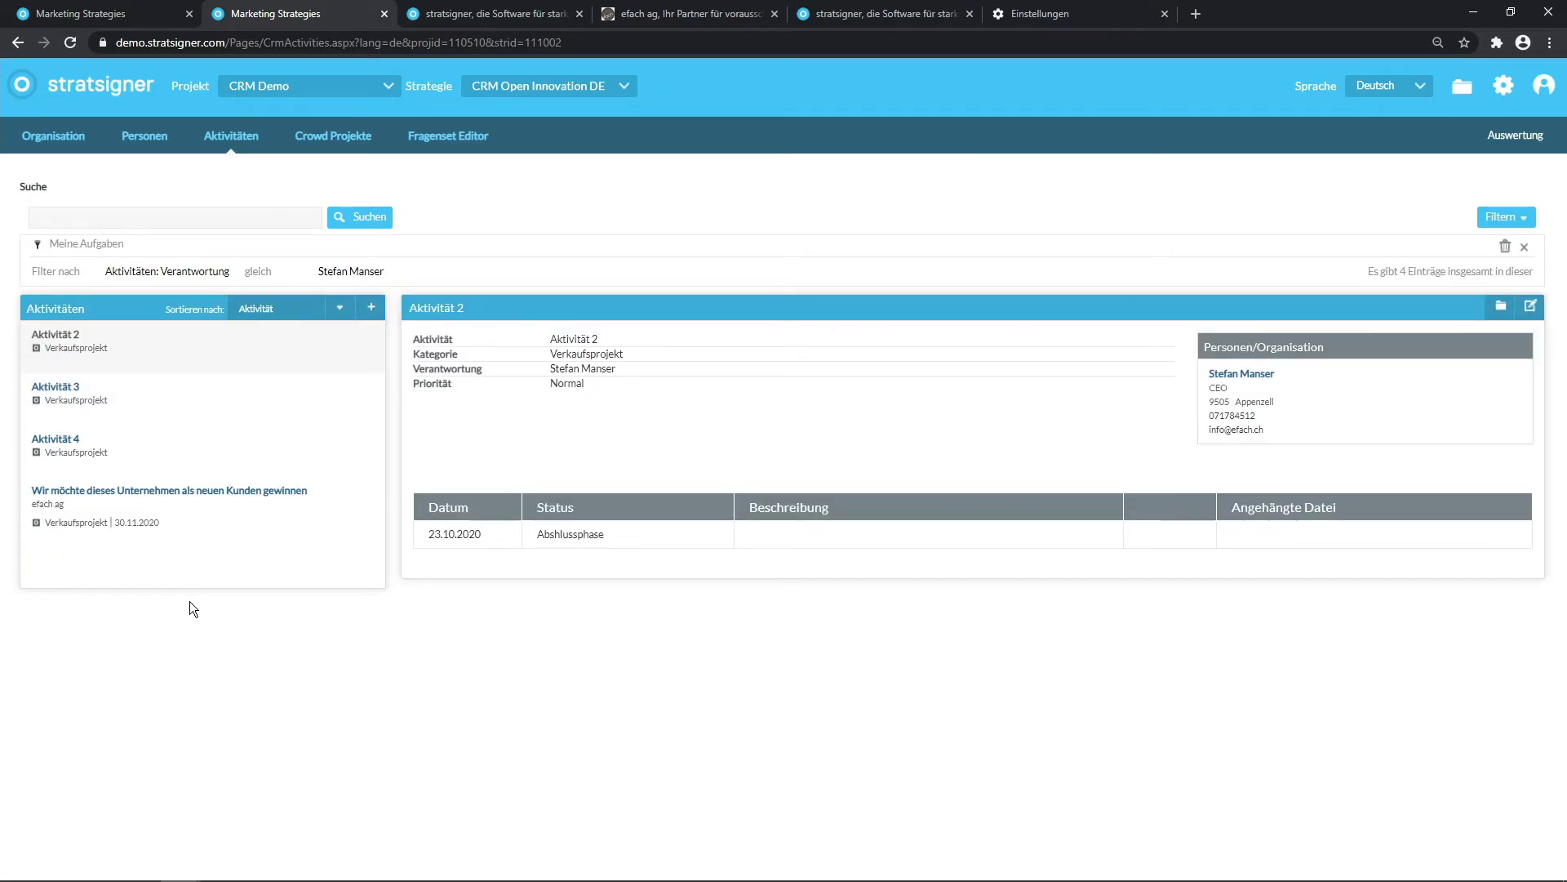
# Add an Offertphase status entry to the efach ag activity "Wir möchte dieses Unternehmen als neuen Kunden gewinnen", then save and close it
pyautogui.doubleClick(145, 490)
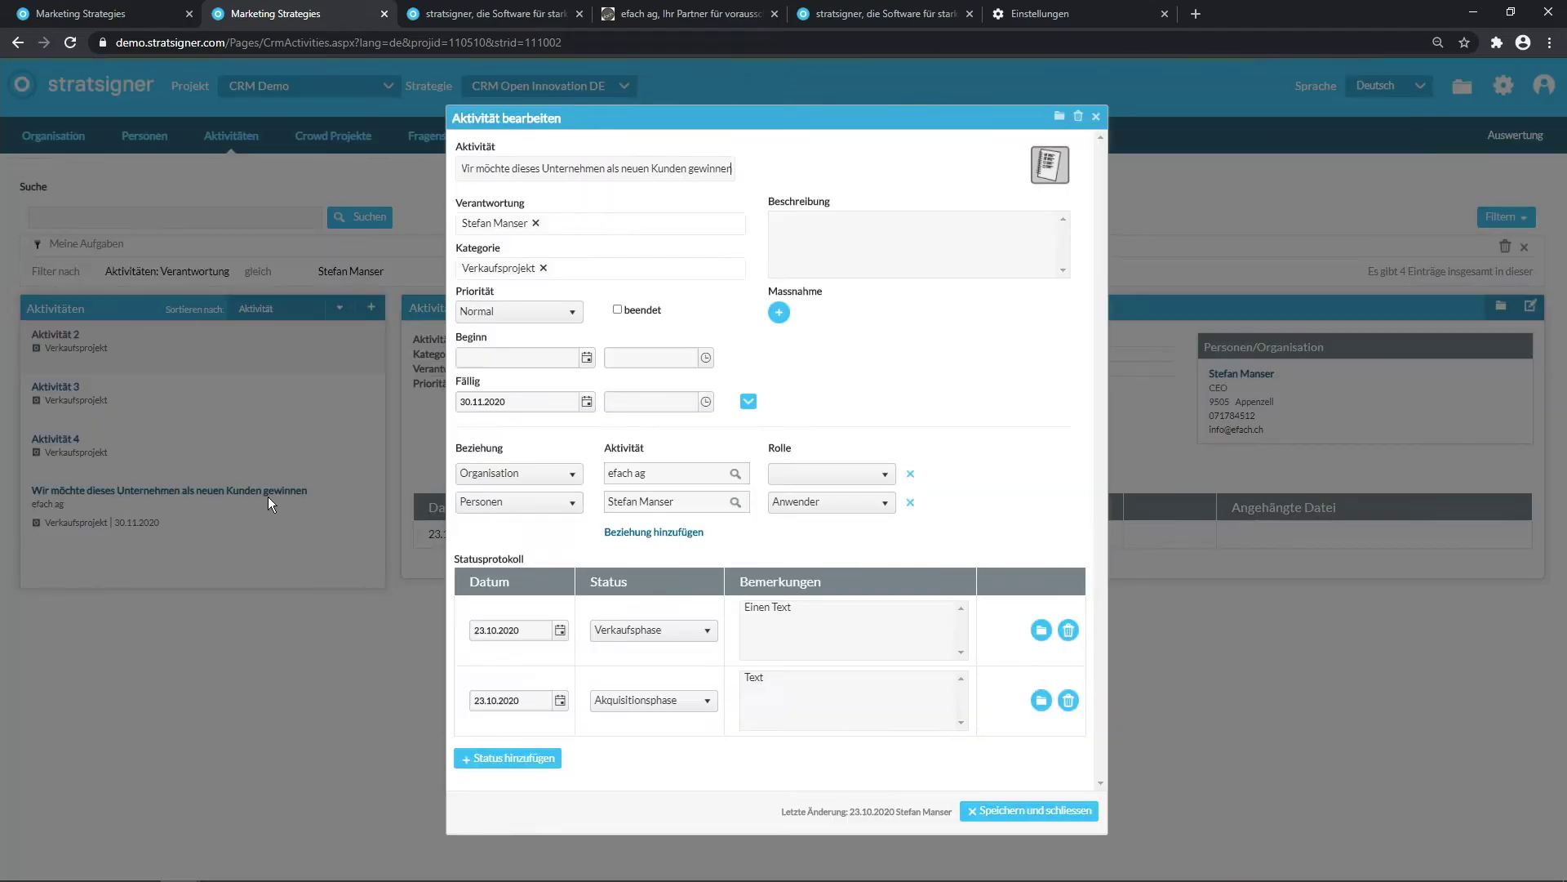
pyautogui.click(510, 757)
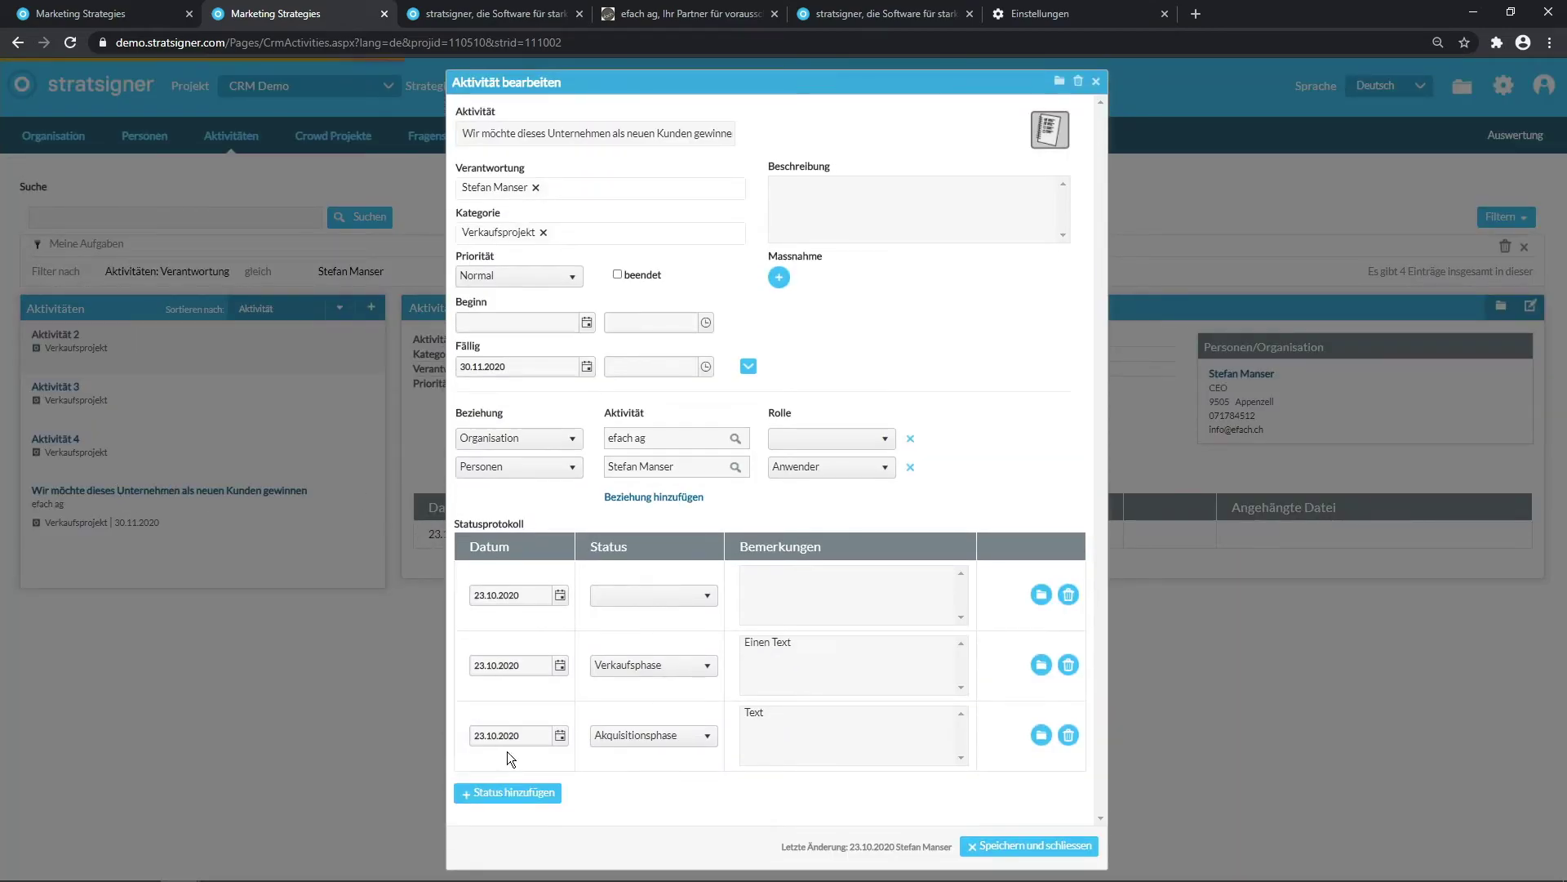
pyautogui.click(650, 598)
pyautogui.click(628, 677)
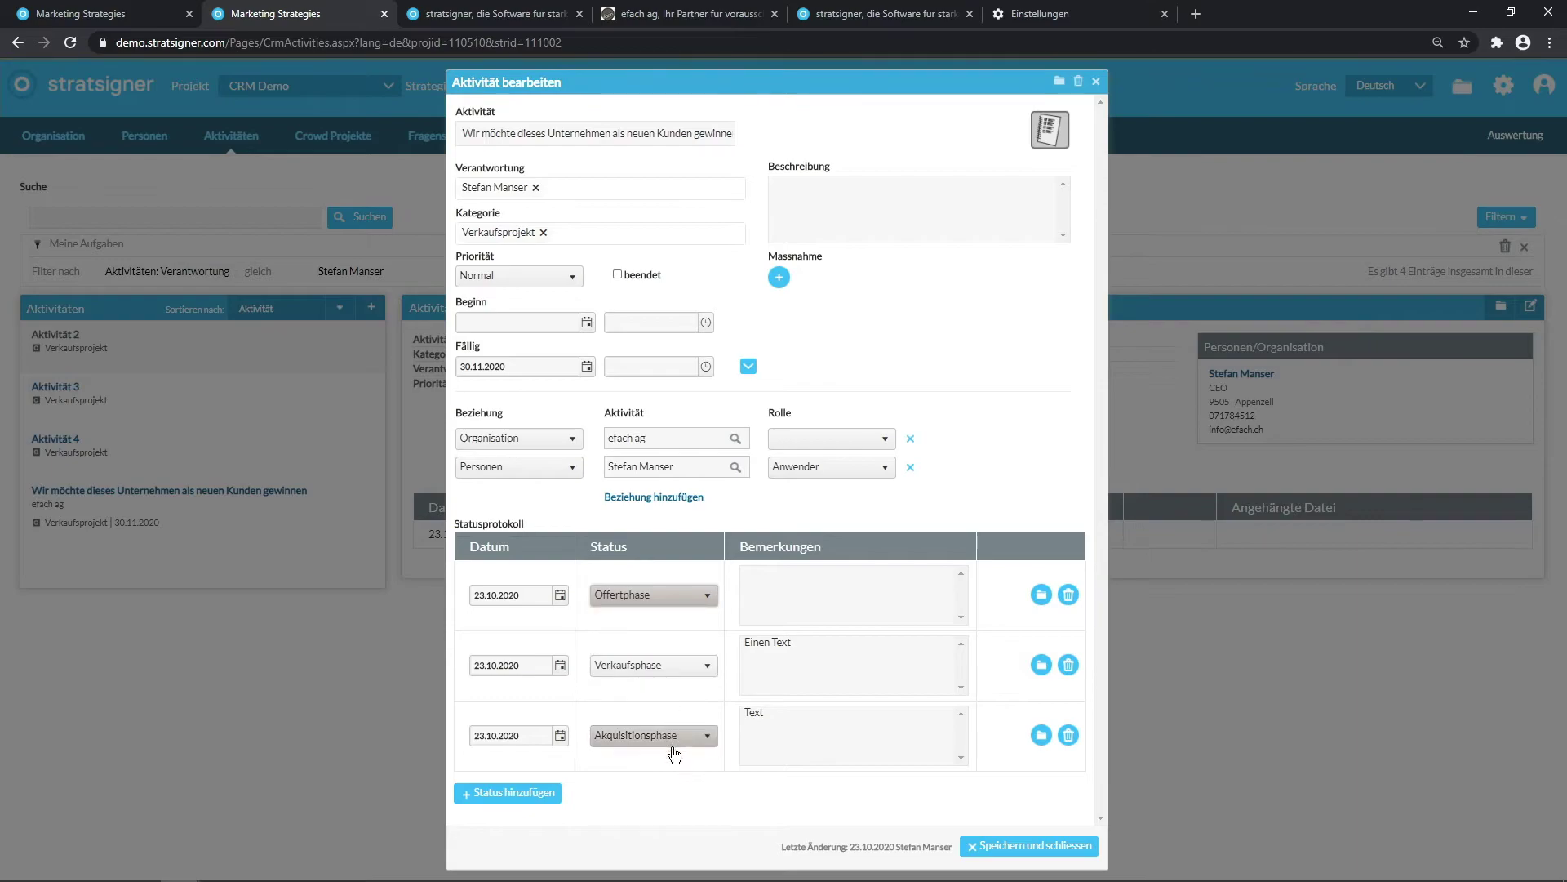
pyautogui.click(979, 849)
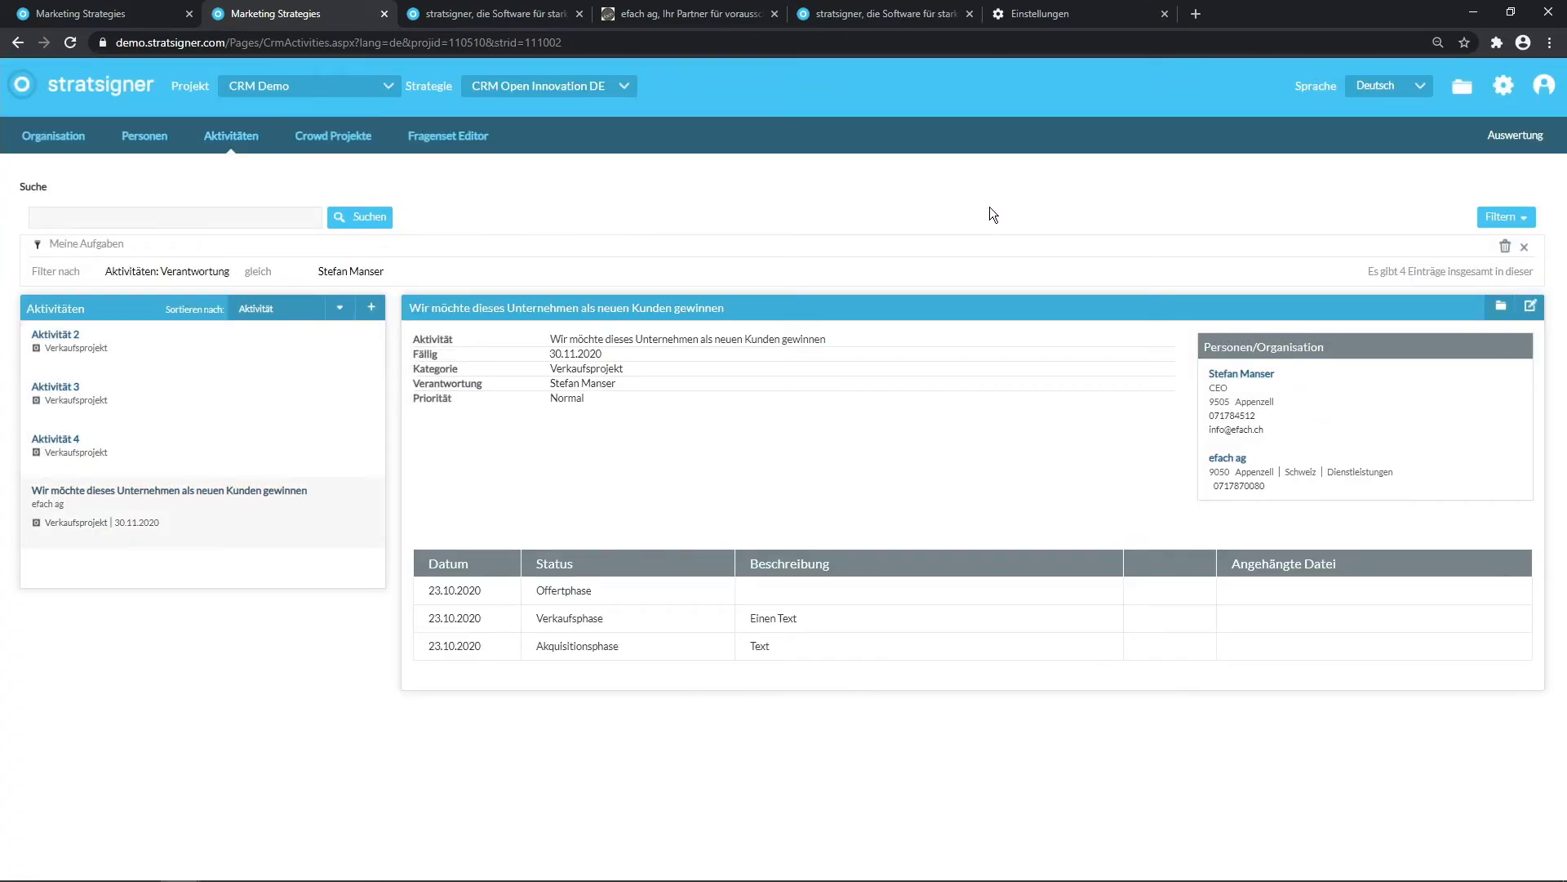
# Apply the saved filters Offertphase, Nachfassen and Meine Aufgaben one after another to check their matching activities
pyautogui.click(1512, 217)
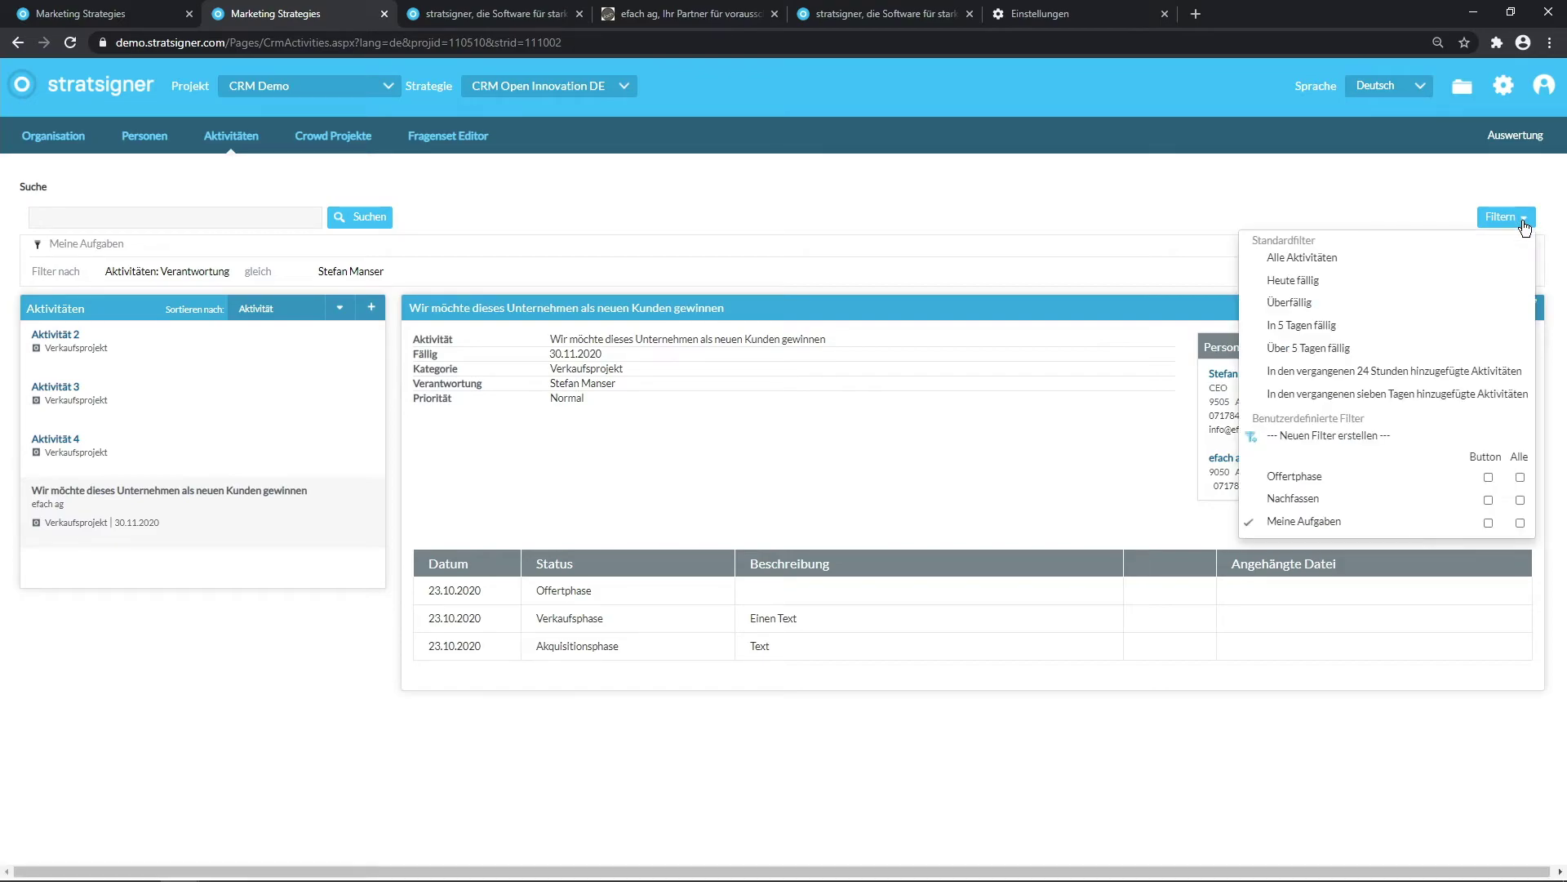
pyautogui.click(1301, 479)
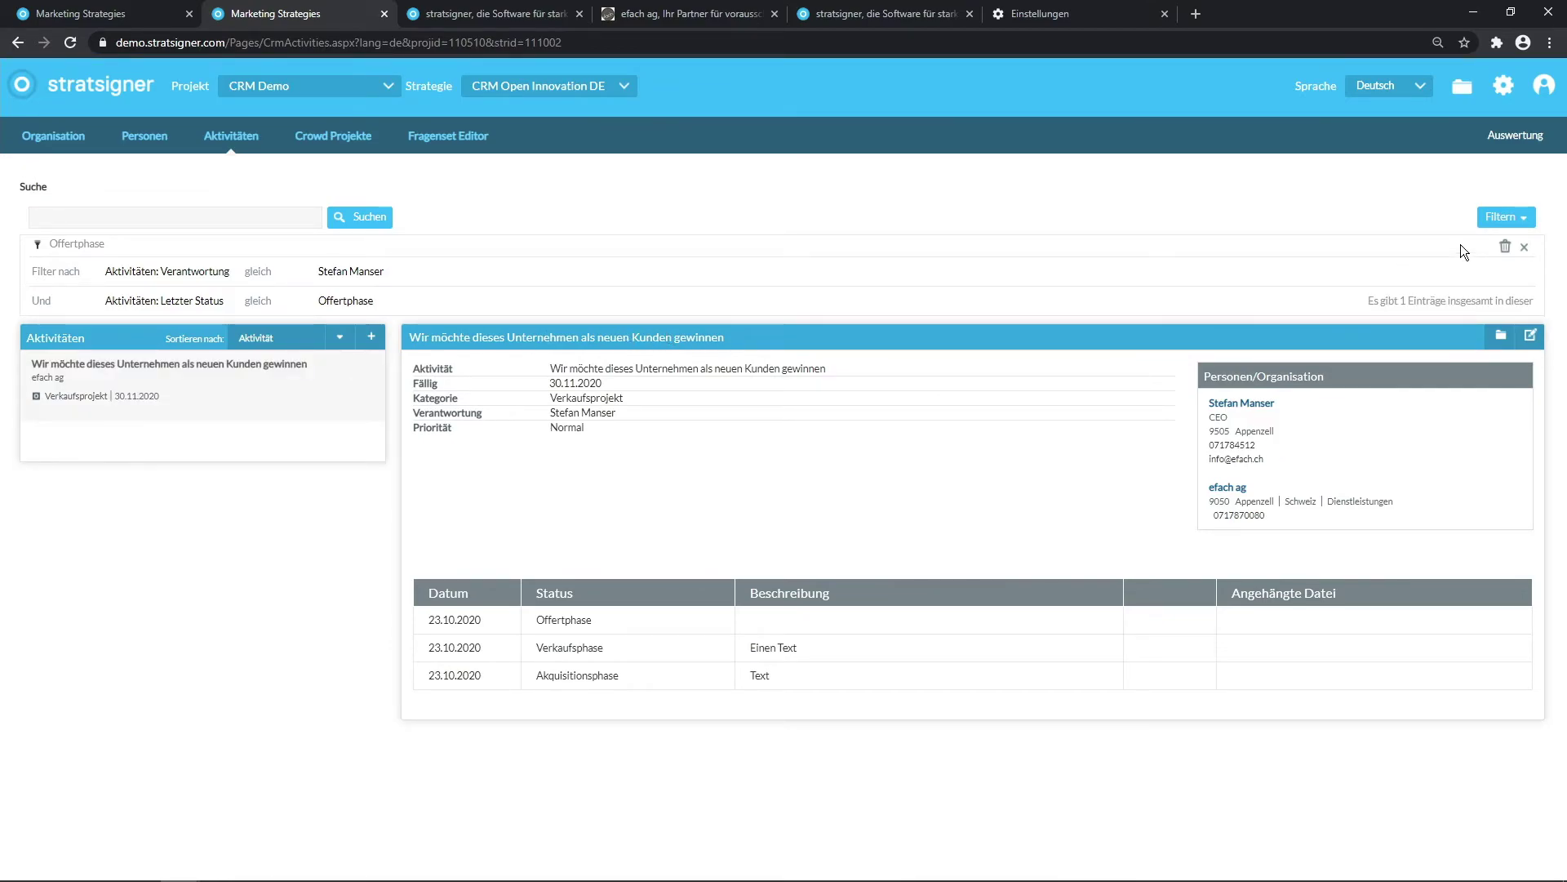
pyautogui.click(1507, 222)
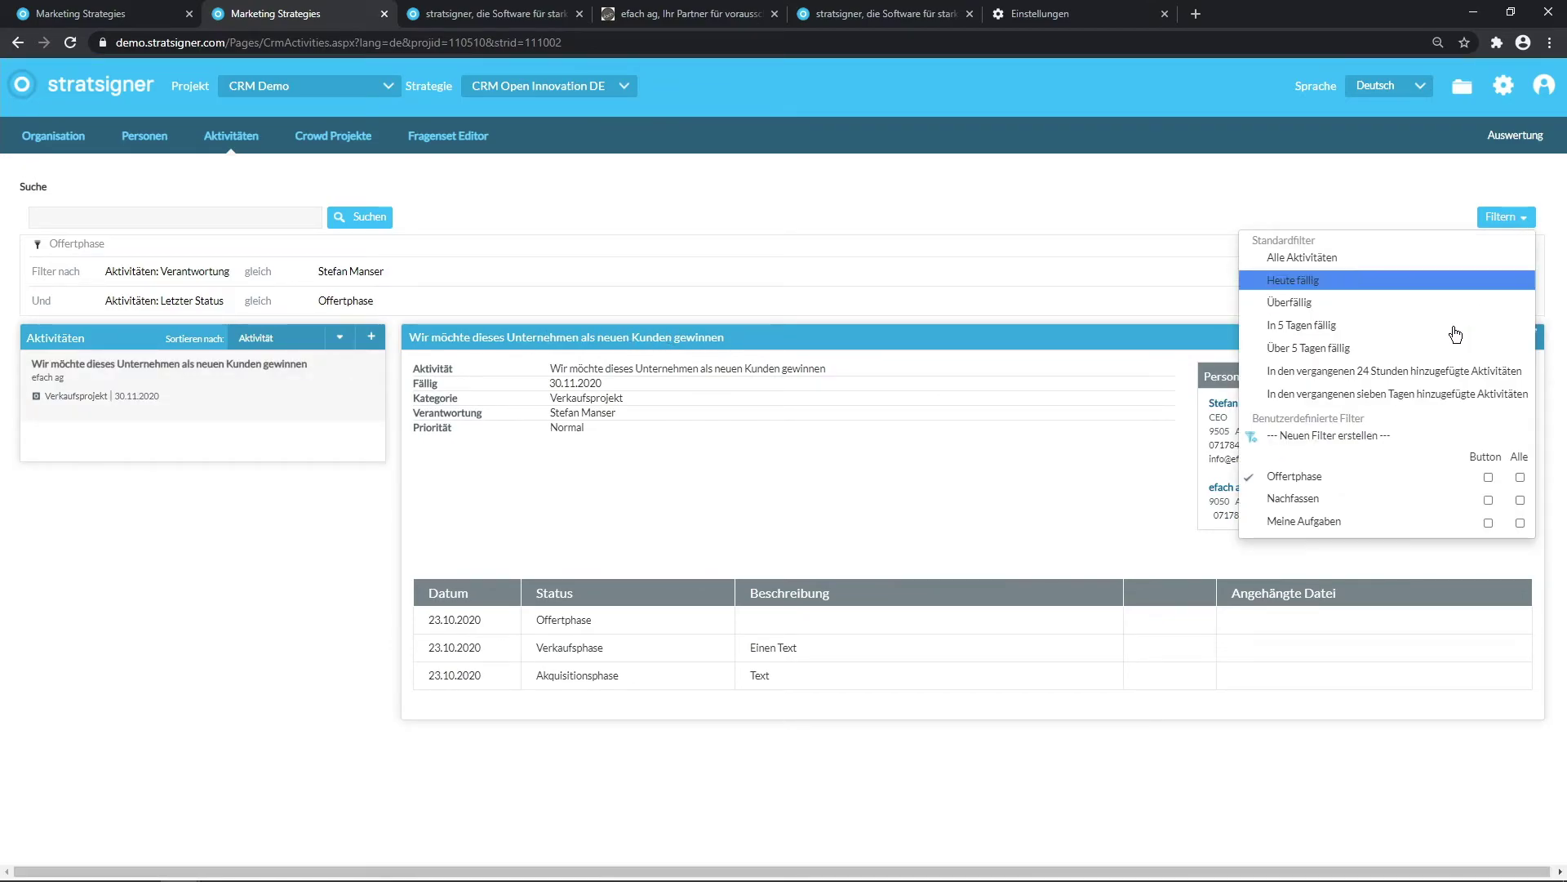
pyautogui.click(1308, 501)
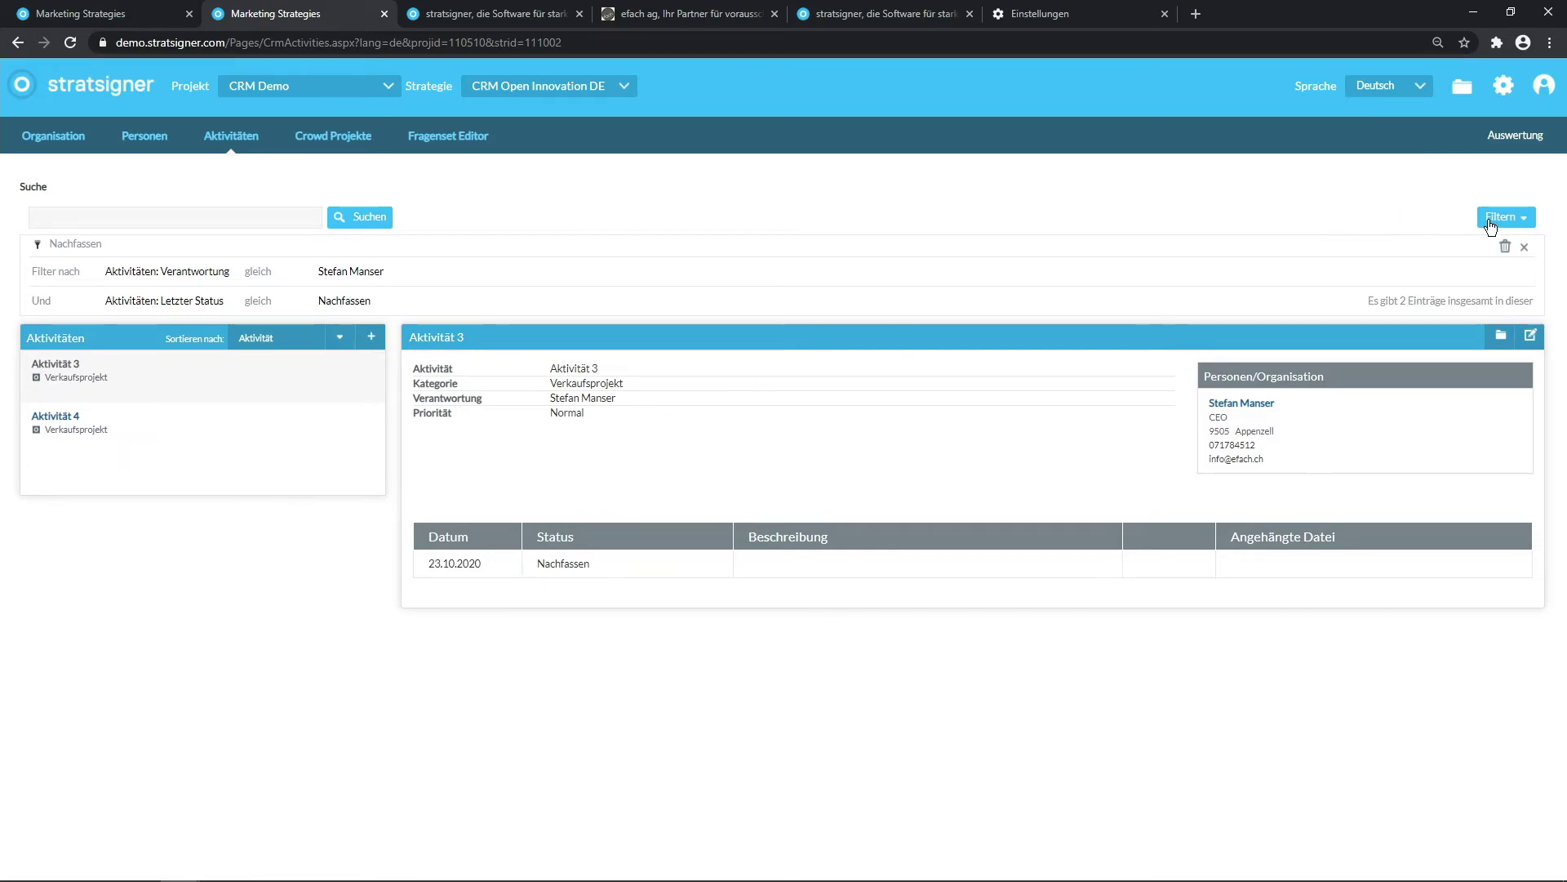
pyautogui.click(1491, 224)
pyautogui.click(1316, 521)
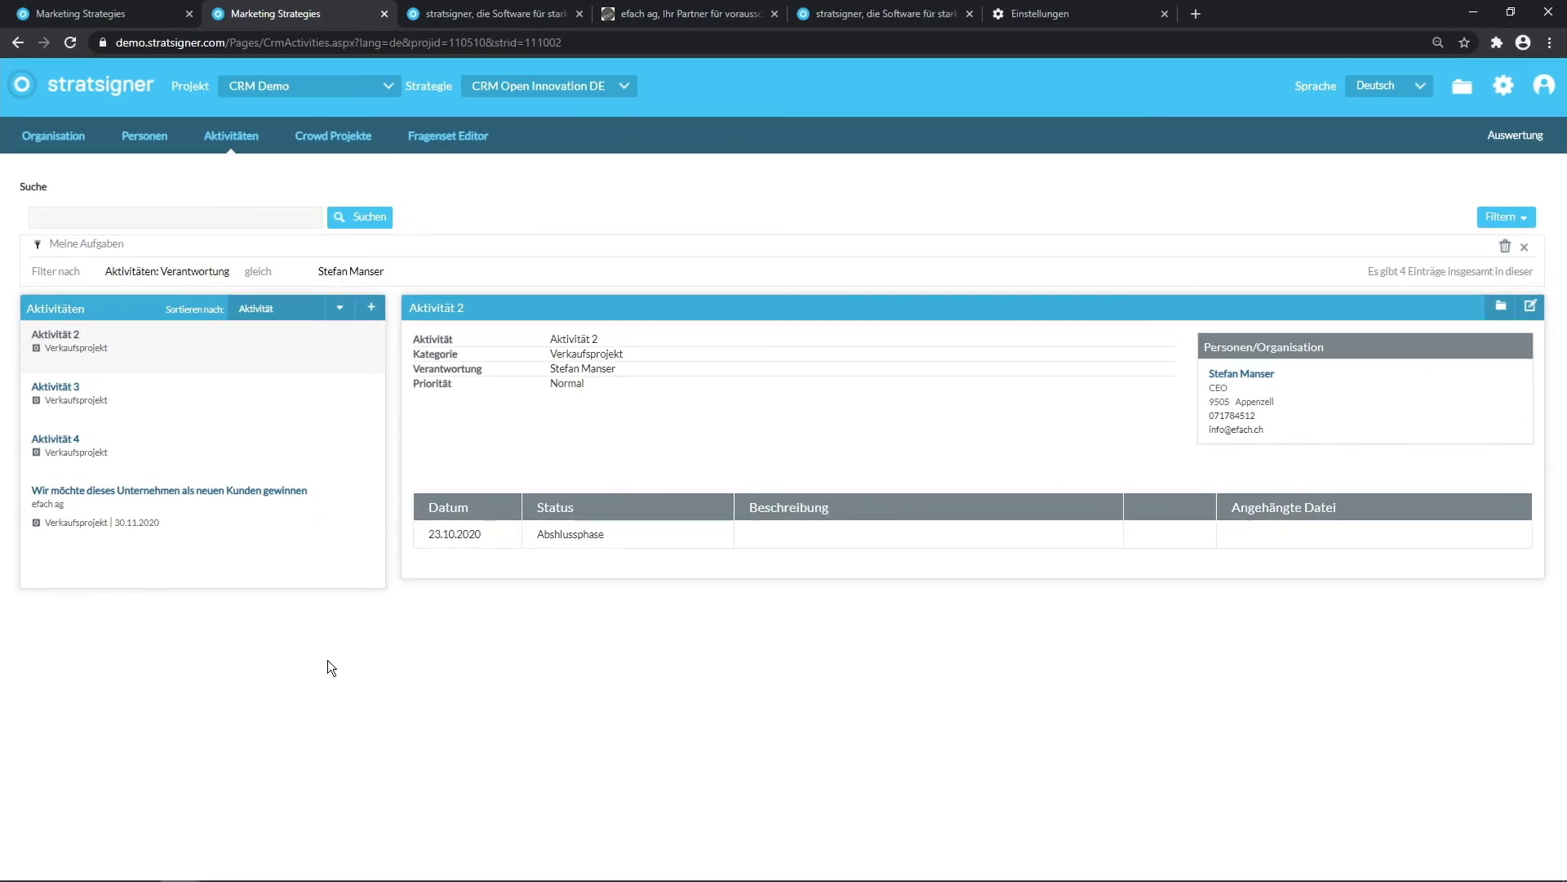
# Enable the Button option for the custom filters Offertphase, Nachfassen and Meine Aufgaben
pyautogui.click(1502, 217)
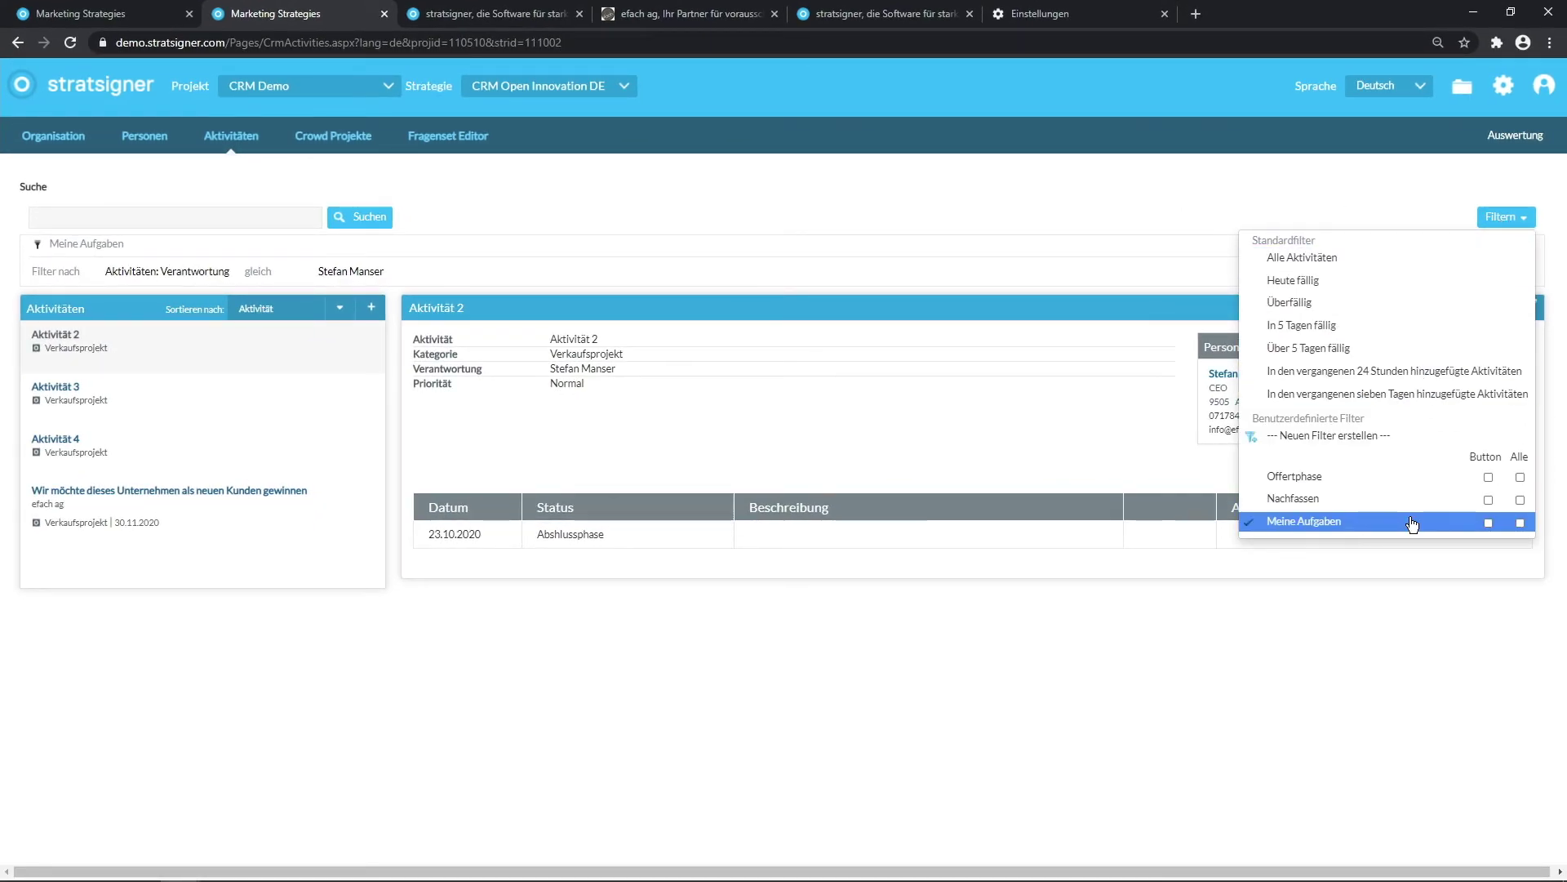
pyautogui.click(1487, 478)
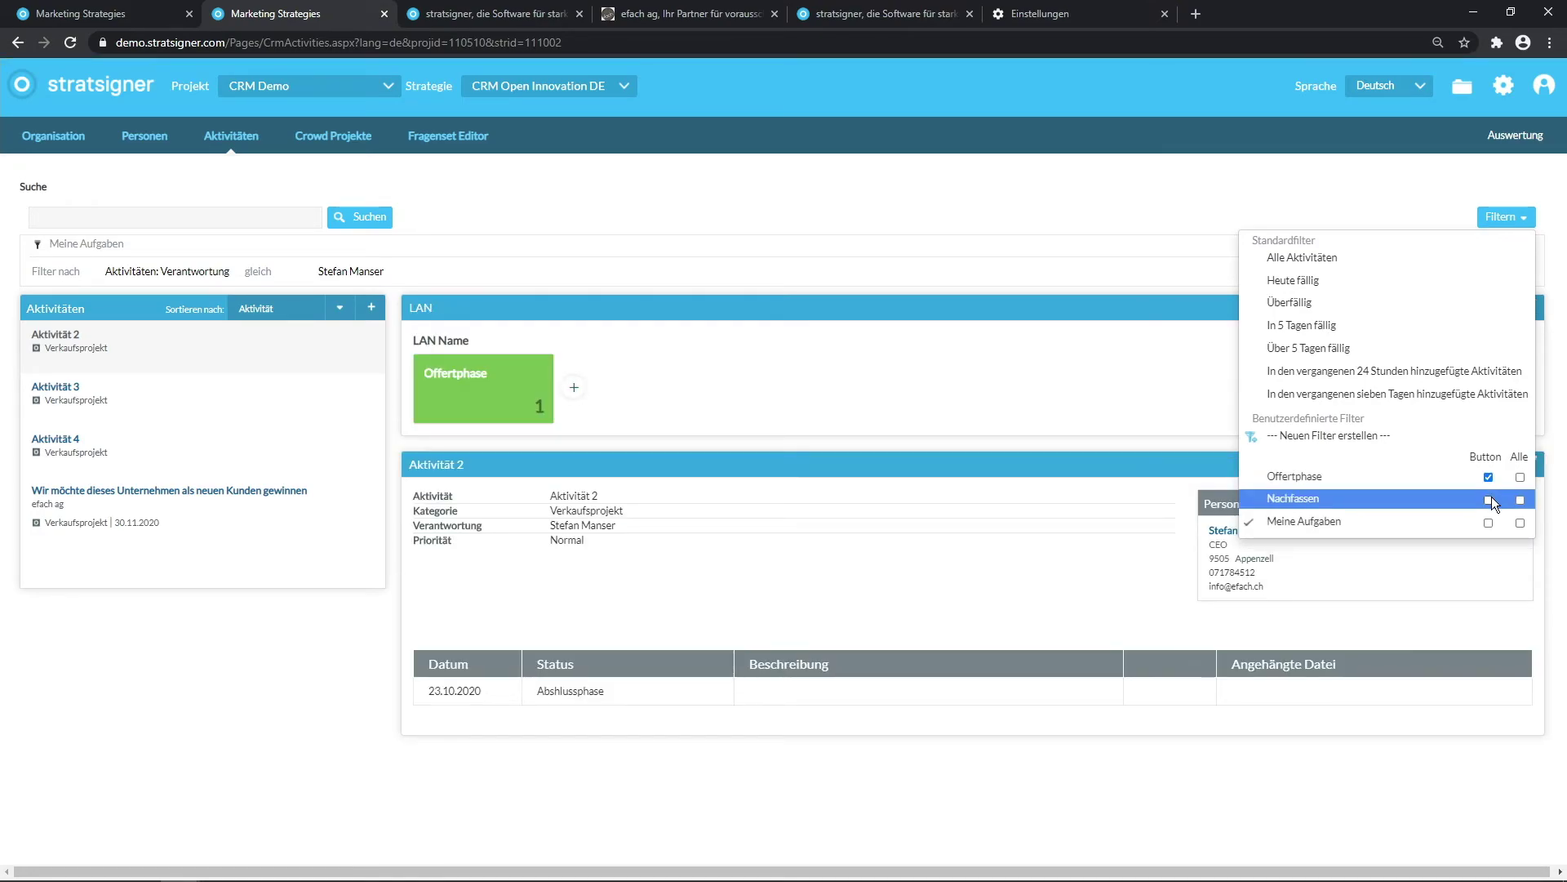
pyautogui.click(1488, 498)
pyautogui.click(1487, 523)
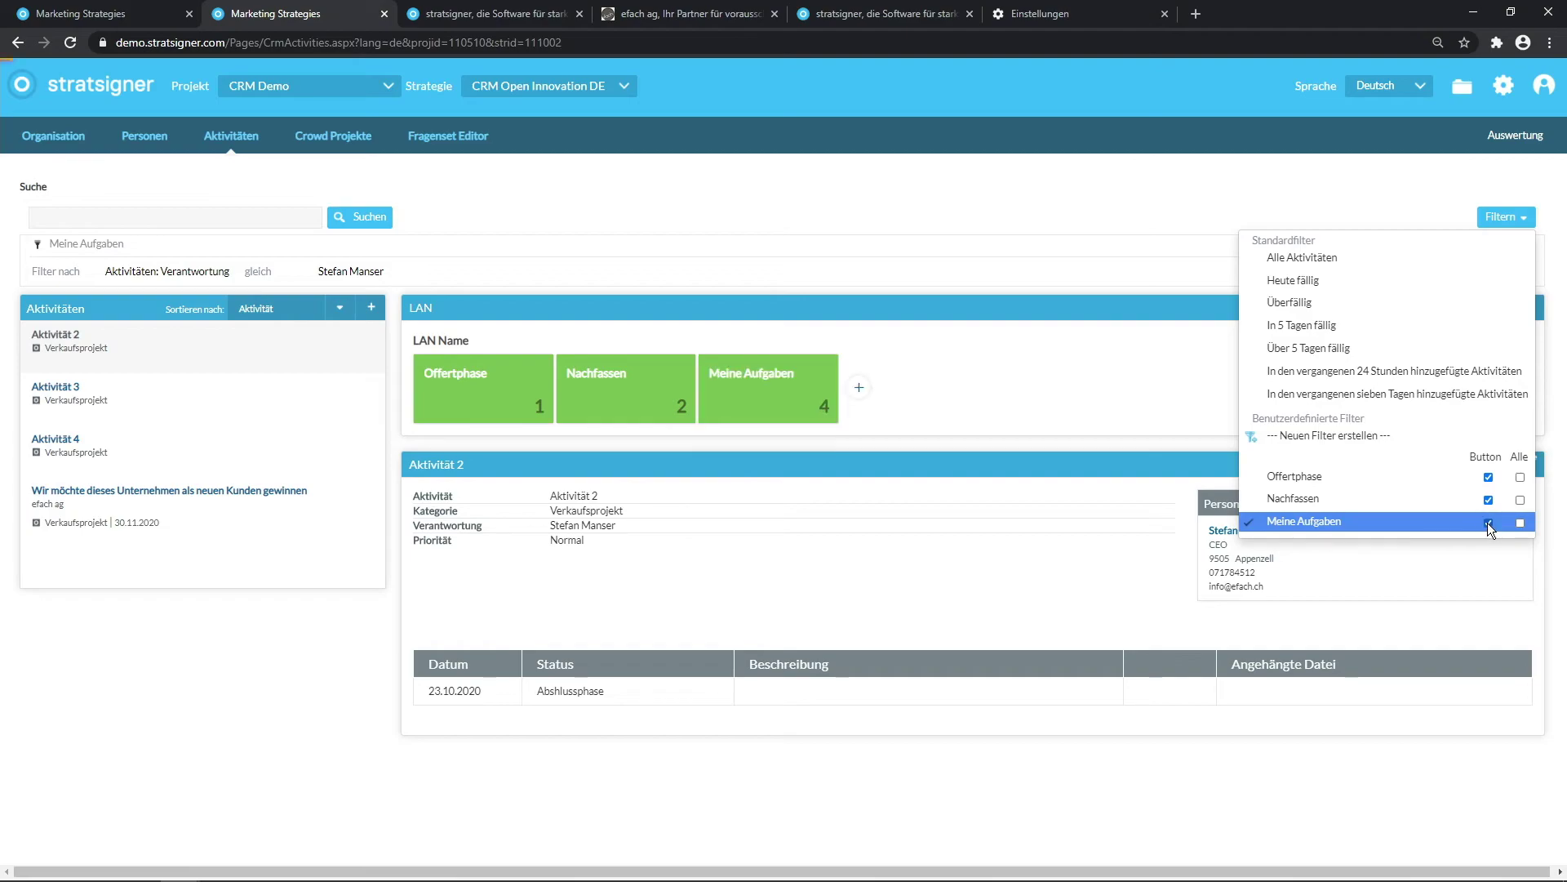
pyautogui.click(1127, 410)
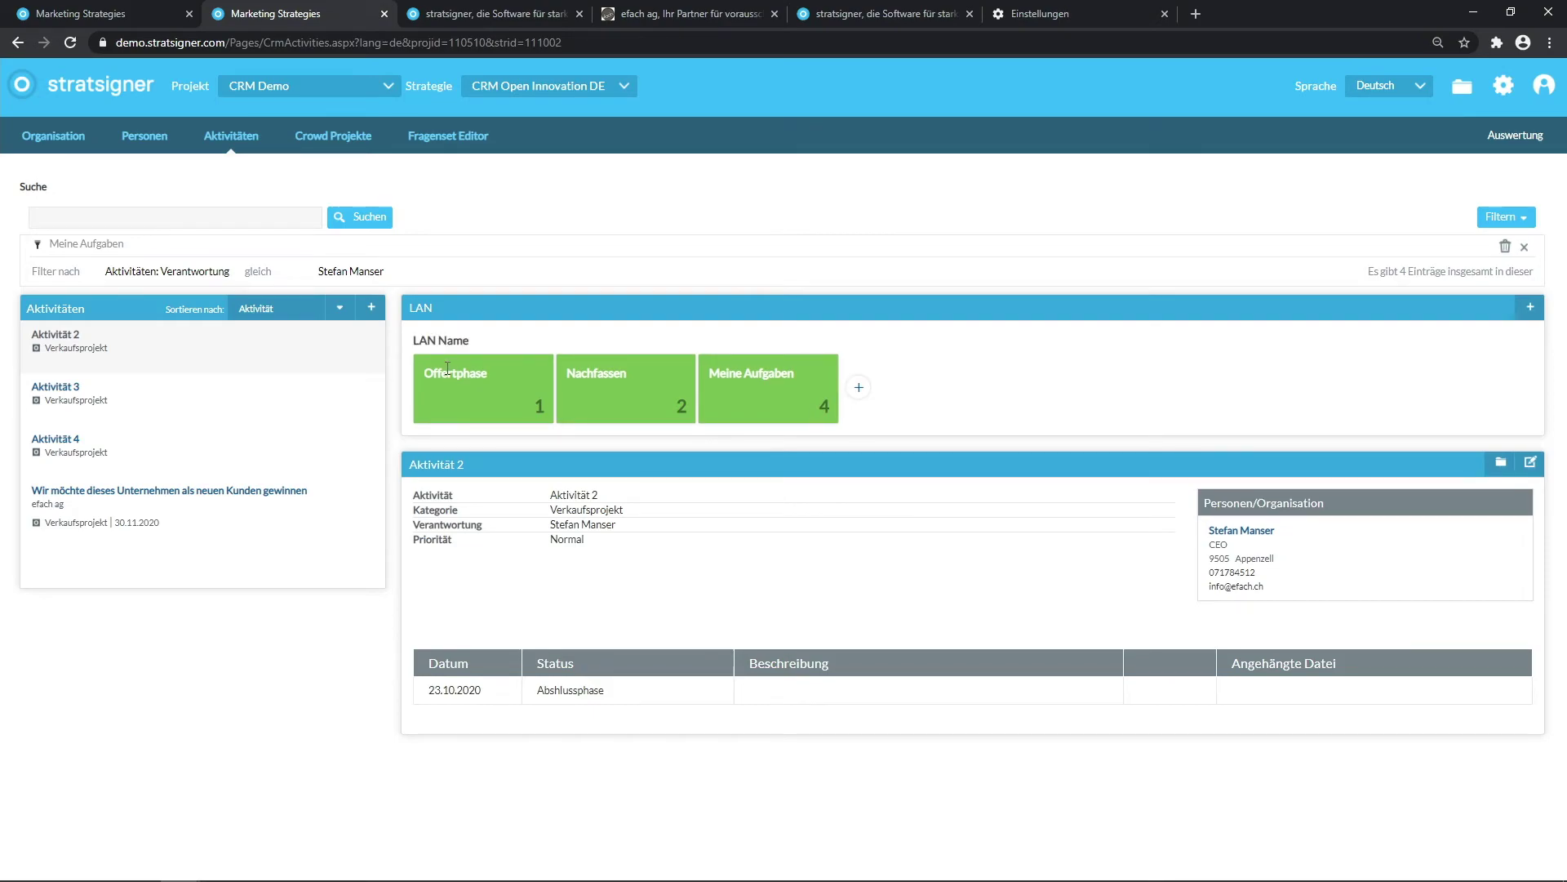
# Rename the filter button group "LAN Name" to "Meine Verkaufsprojekte"
pyautogui.click(453, 342)
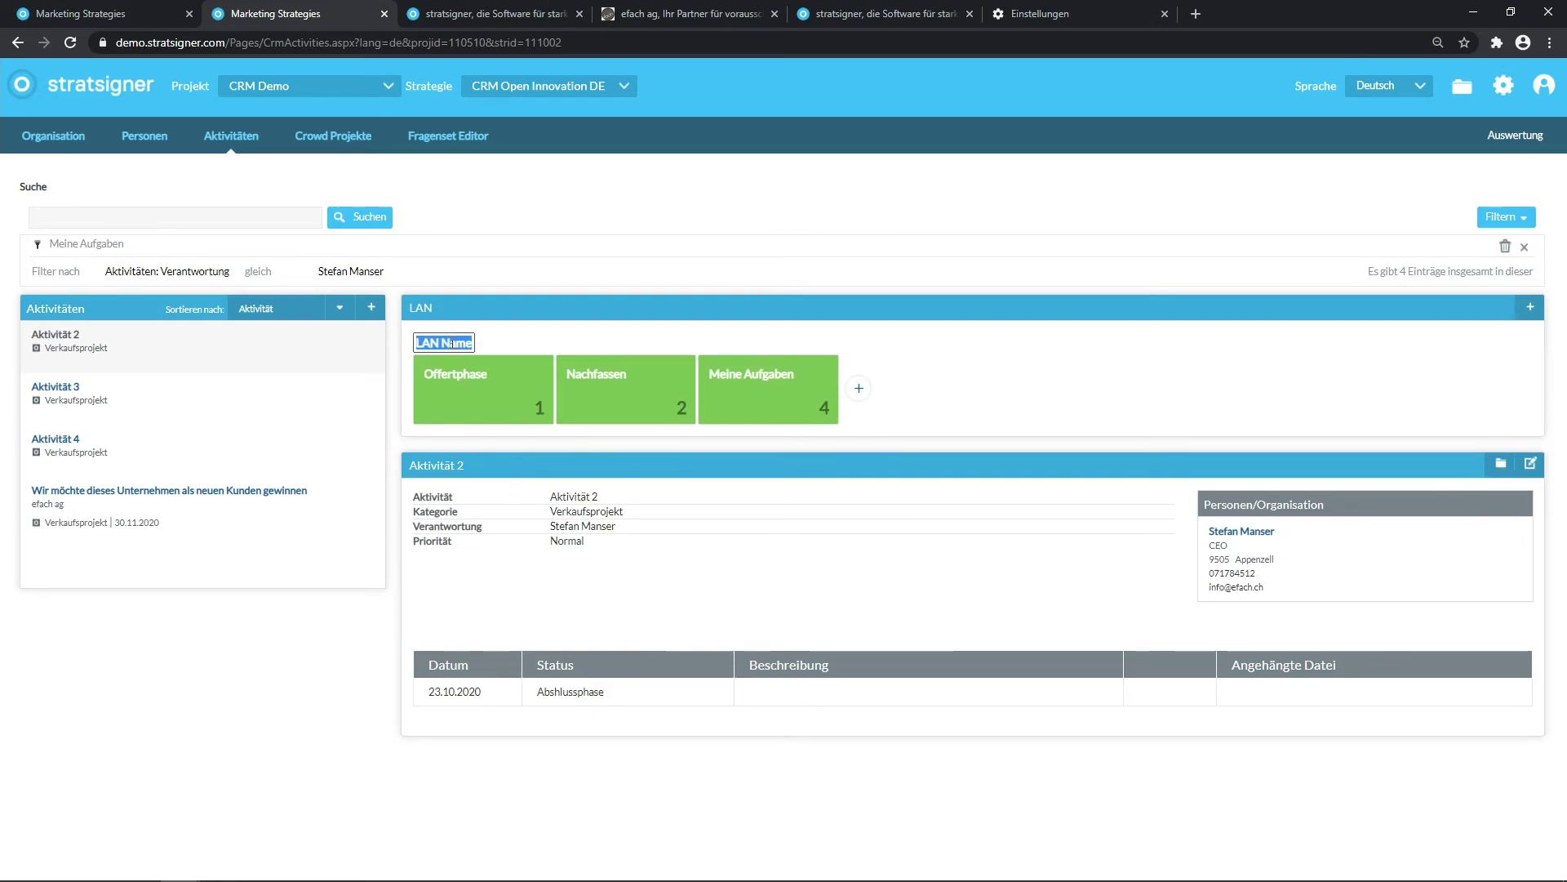
pyautogui.write('Meine')
pyautogui.write(' Verkaufspro')
pyautogui.write('jekte')
pyautogui.press('Return')
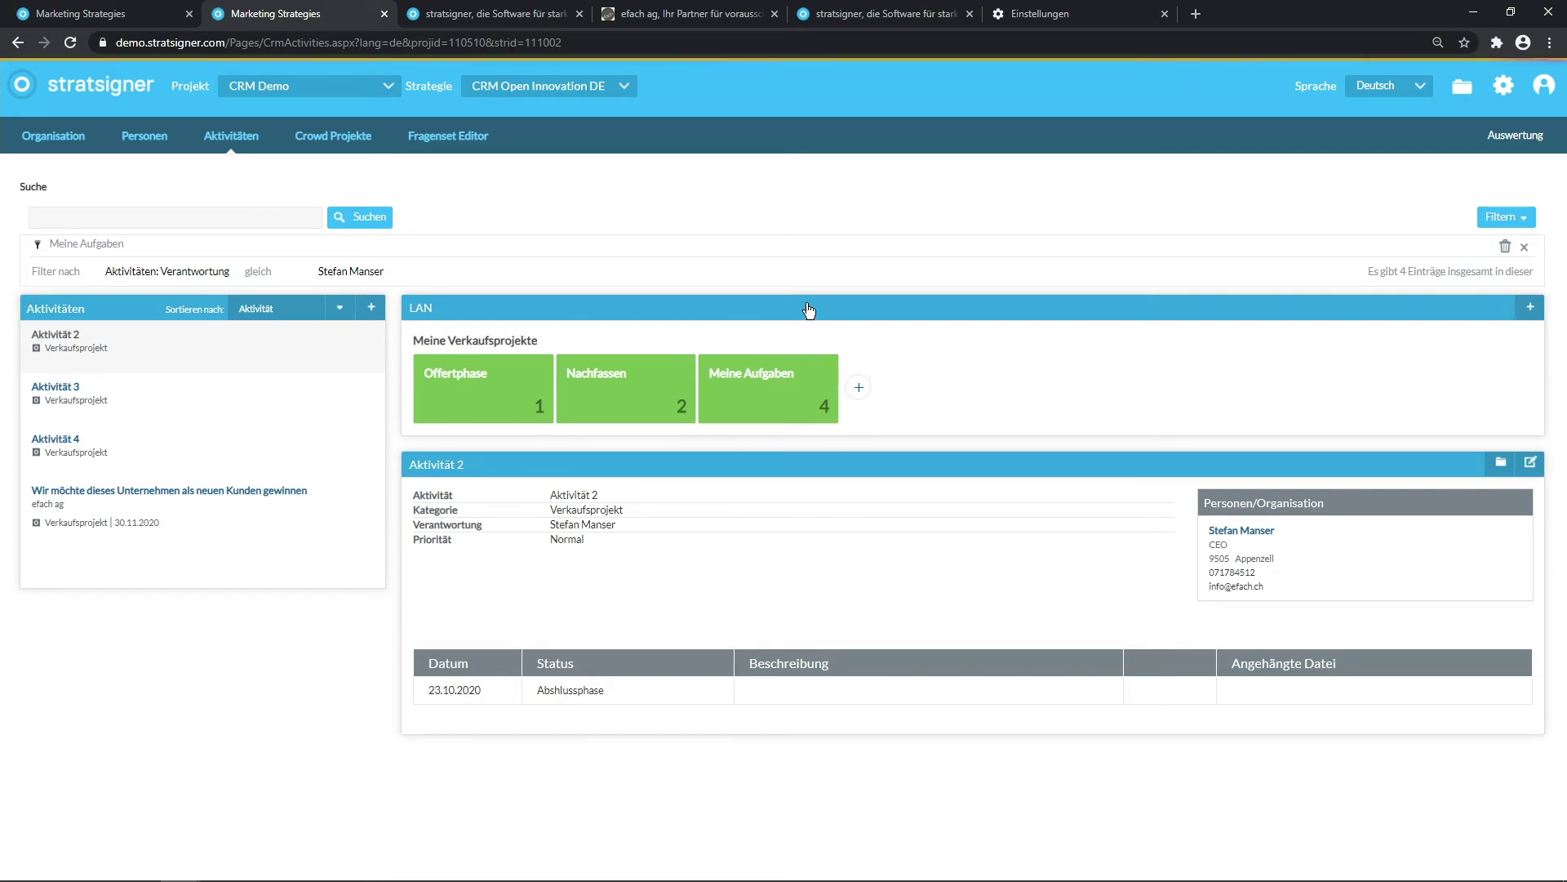
# Move the Meine Aufgaben filter button to the first place in its group, and apply the Nachfassen, Offertphase and Meine Aufgaben filters in turn
pyautogui.moveTo(744, 402); pyautogui.dragTo(452, 399)
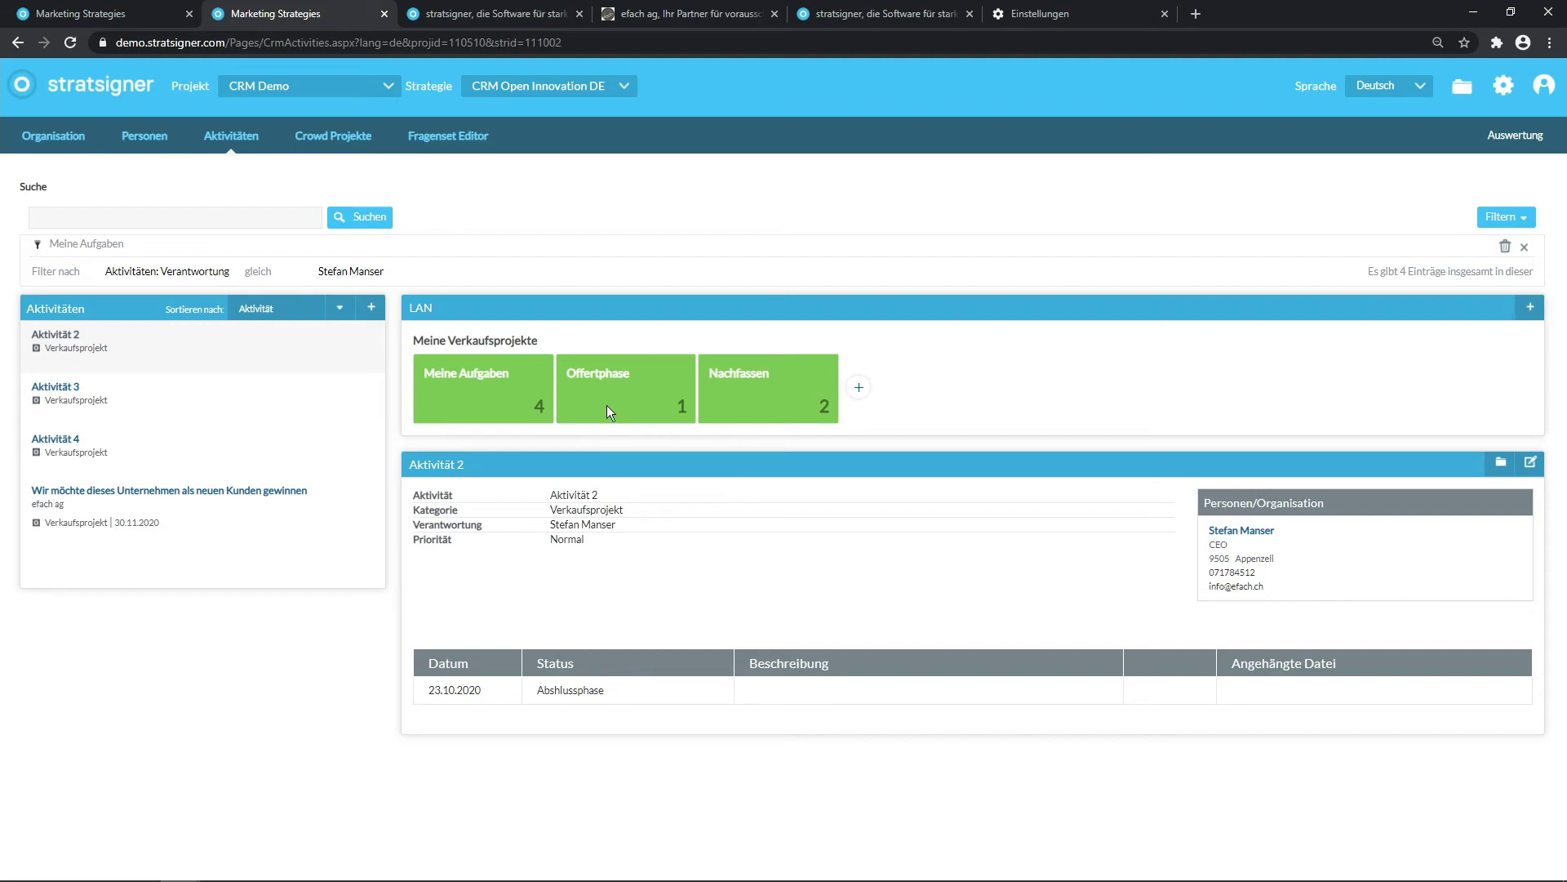
pyautogui.click(765, 394)
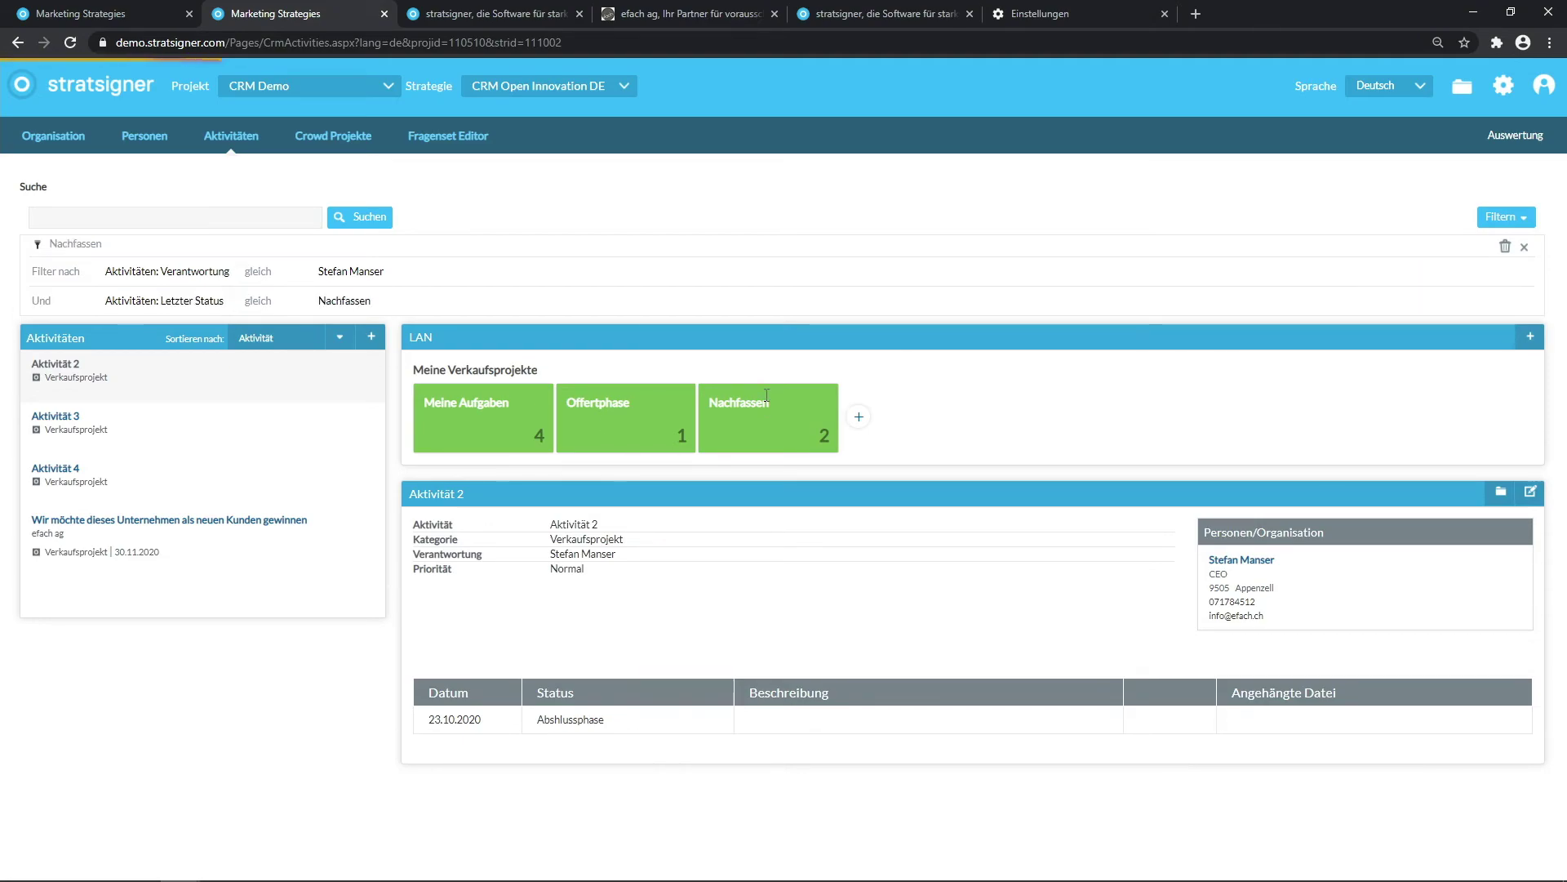
pyautogui.click(596, 423)
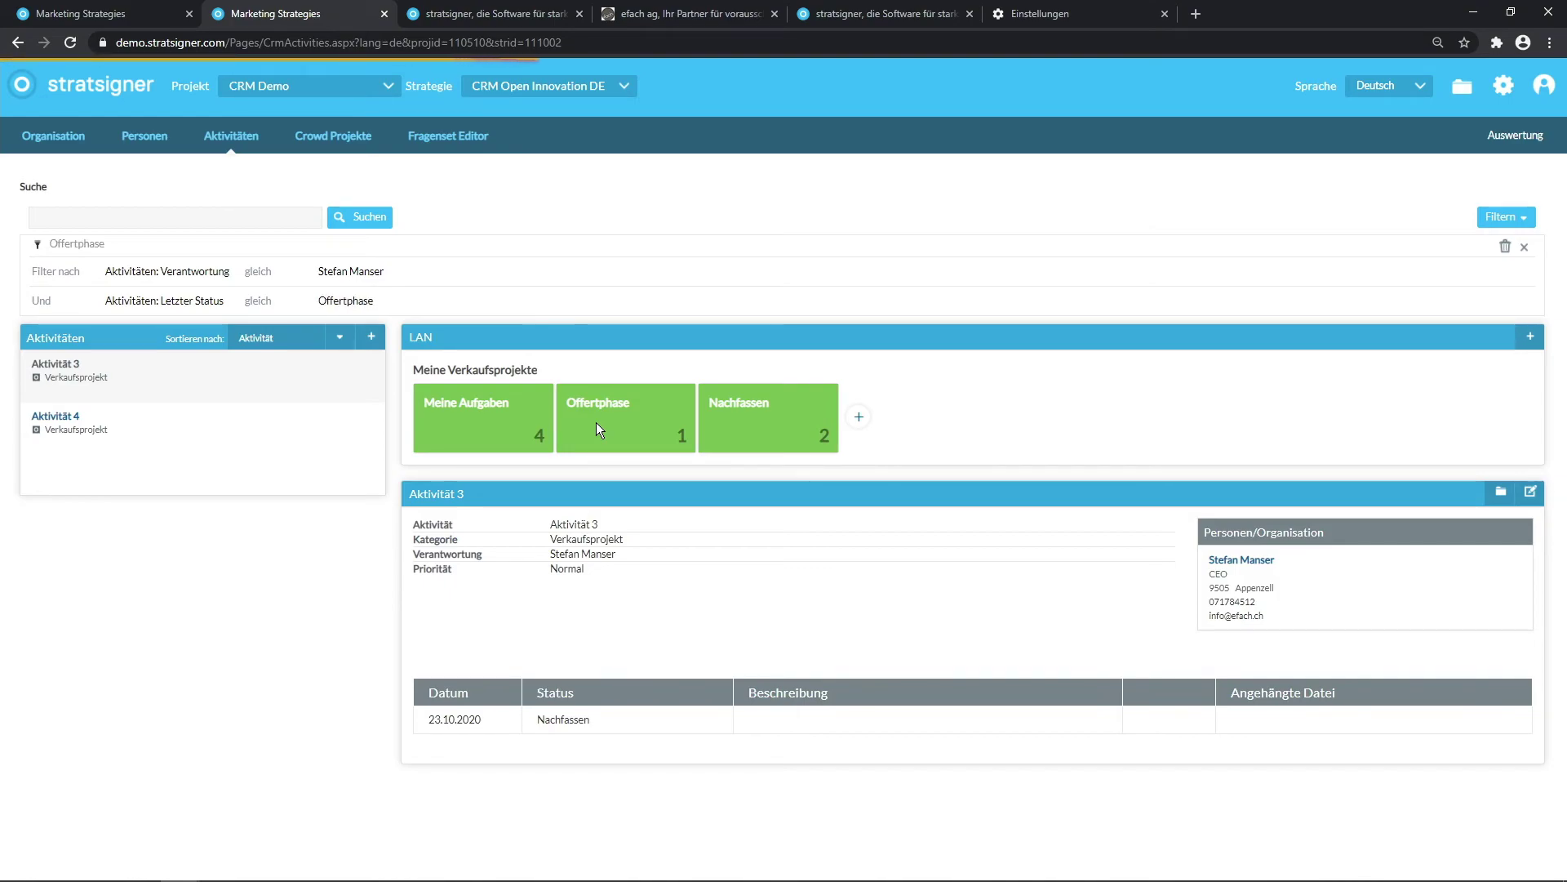
pyautogui.click(473, 414)
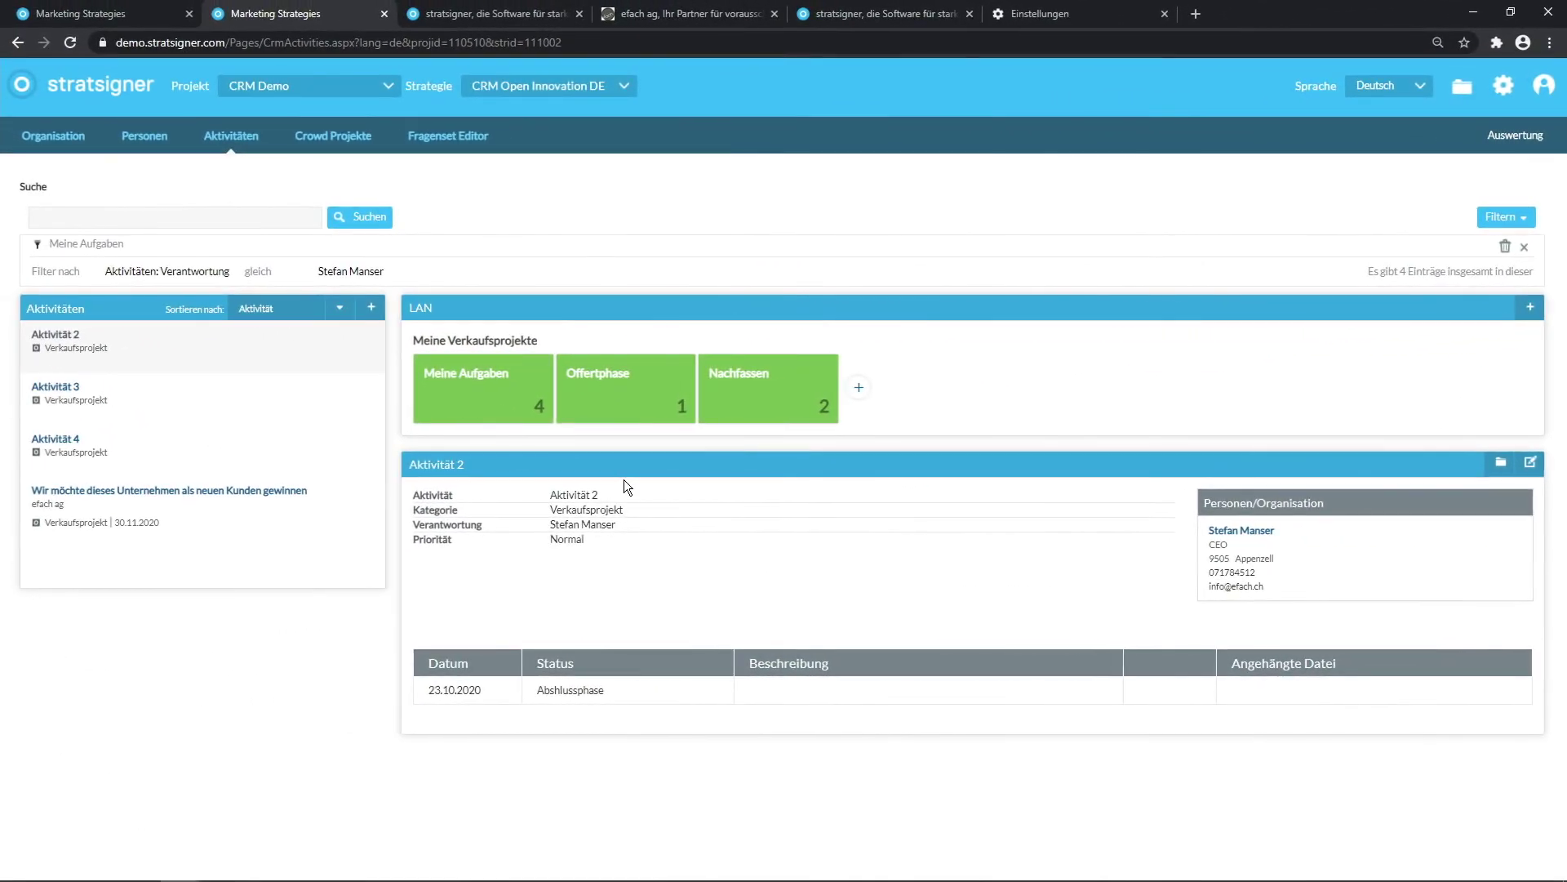
# Color the Offertphase filter button pink and the Nachfassen filter button light blue
pyautogui.click(601, 401)
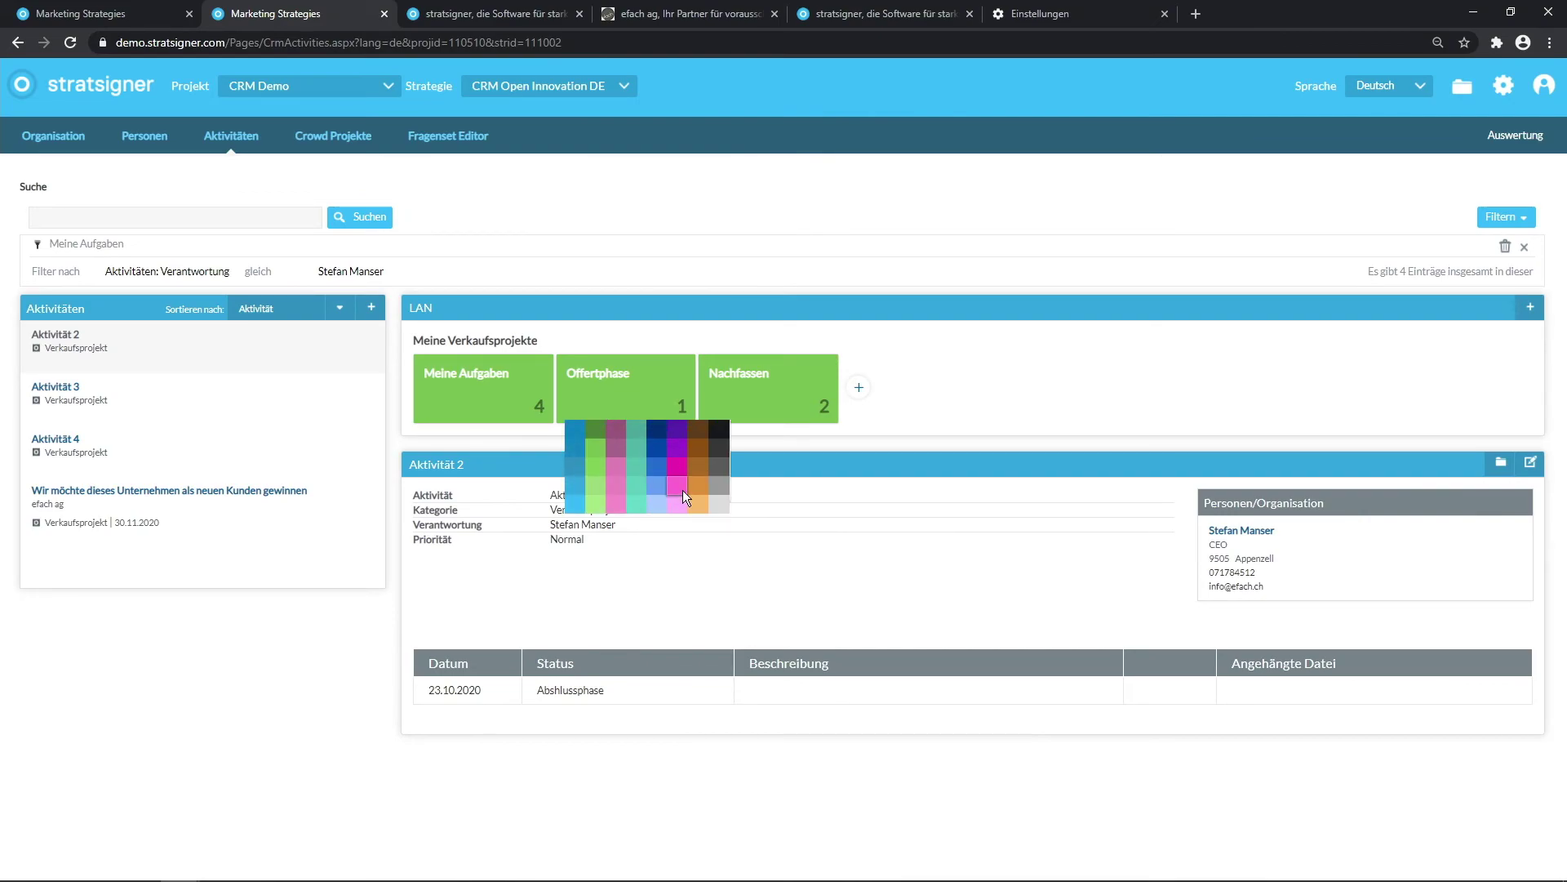
pyautogui.click(620, 506)
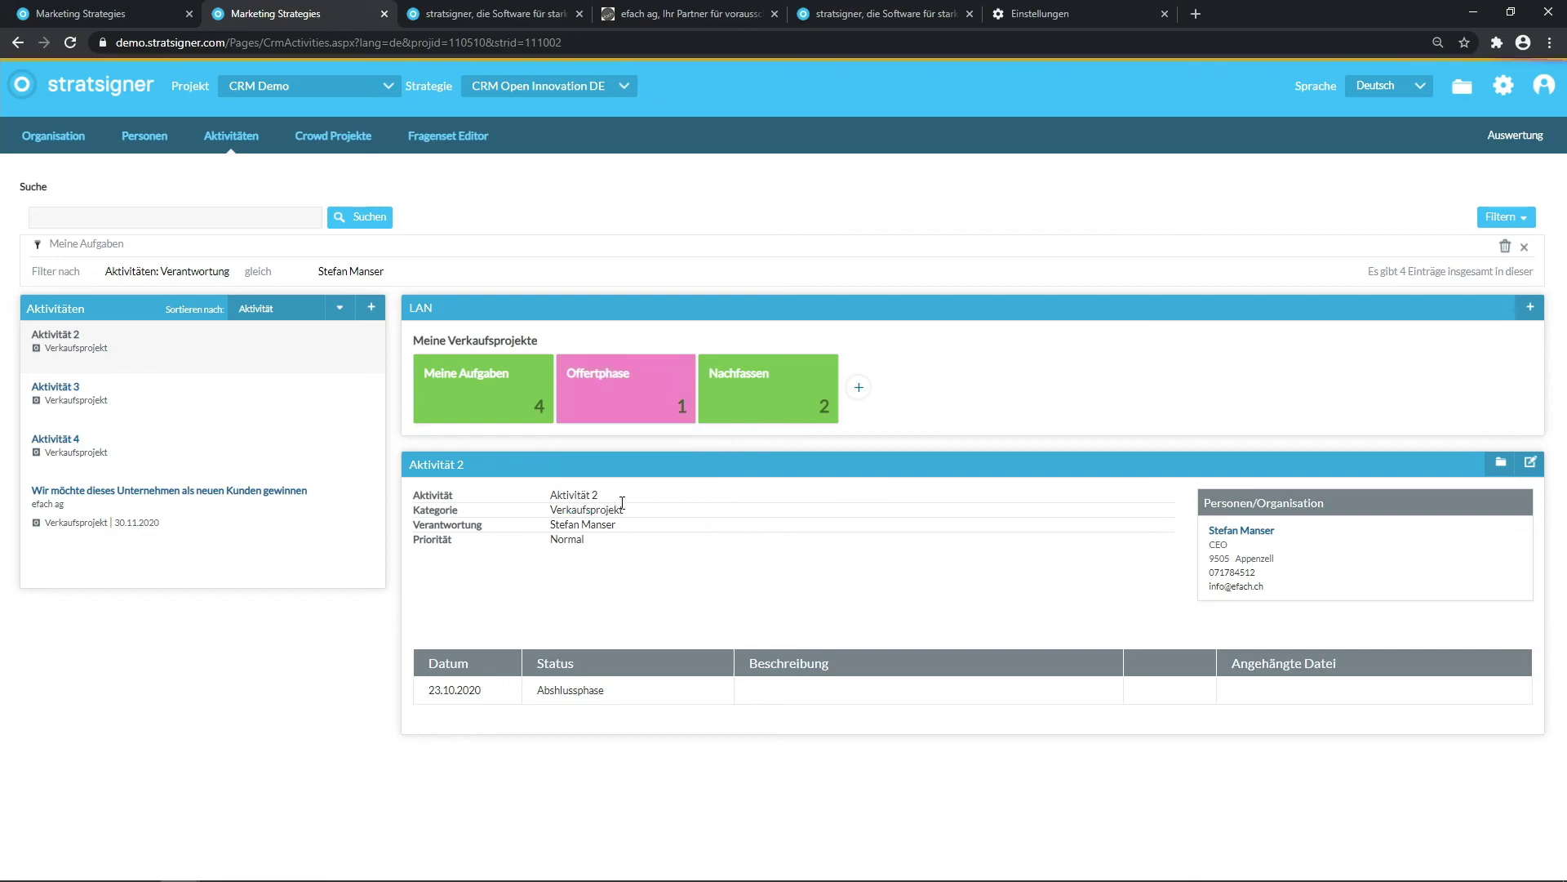
pyautogui.click(774, 404)
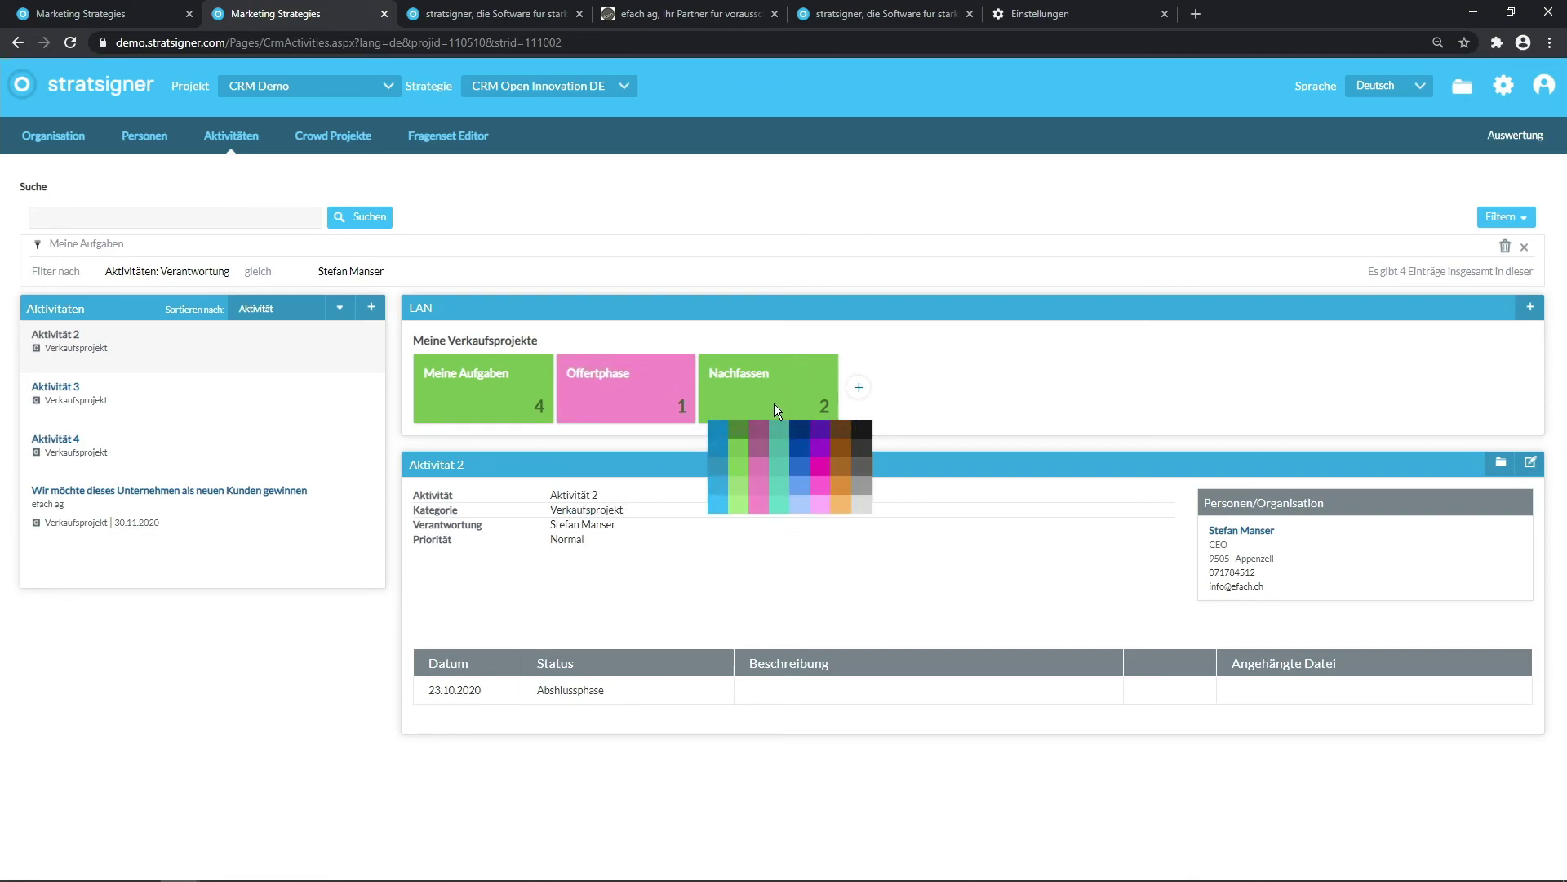
pyautogui.click(720, 505)
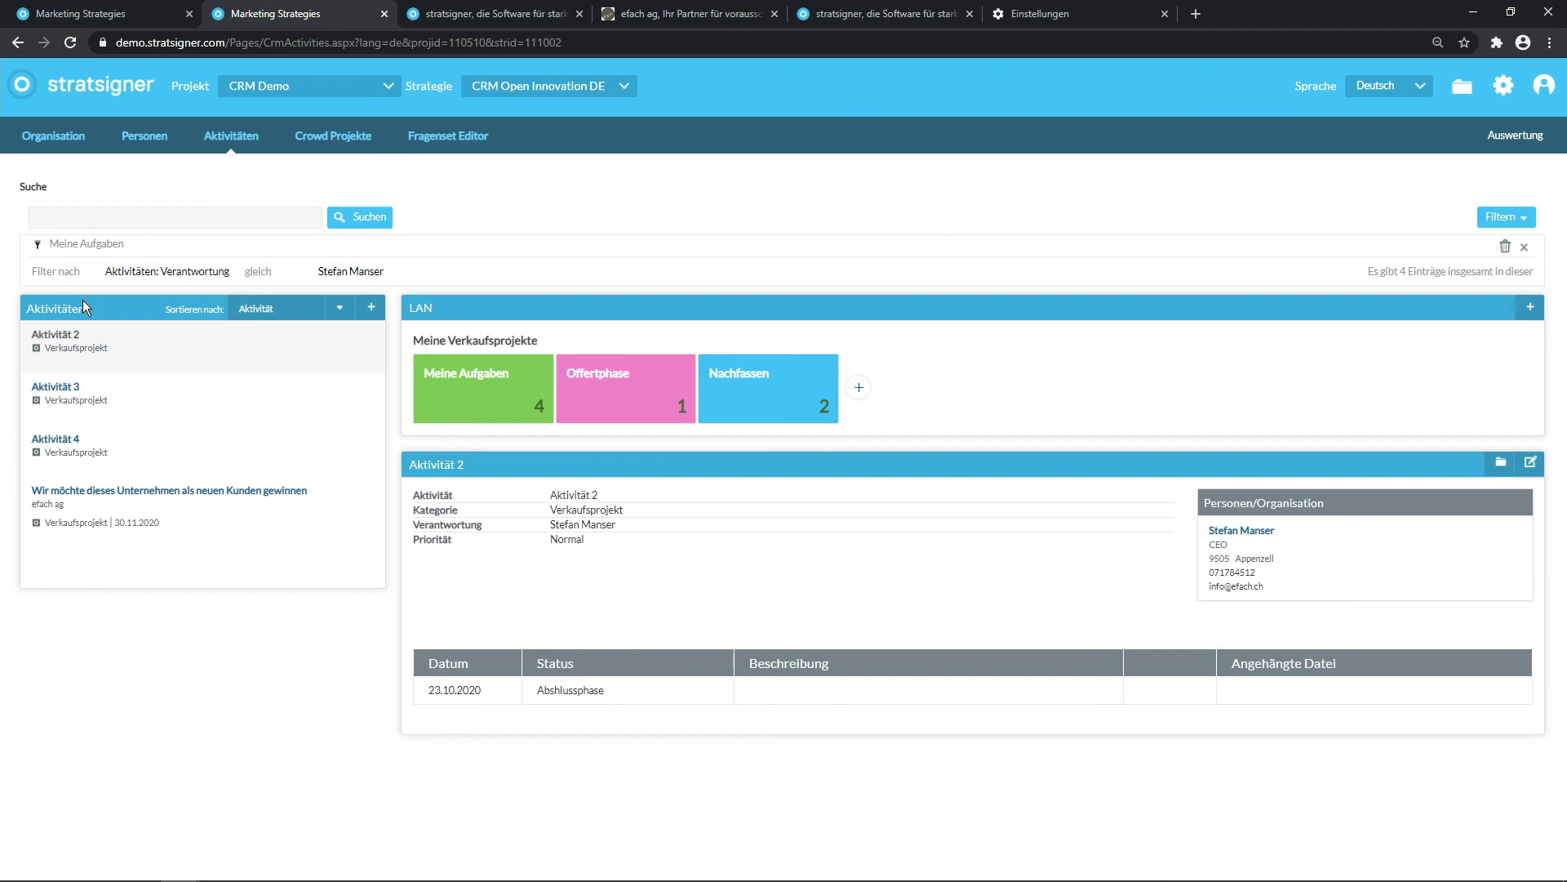
# Open the efach ag activity "Wir möchte dieses Unternehmen als neuen Kunden gewinnen" from the activity list
pyautogui.click(116, 500)
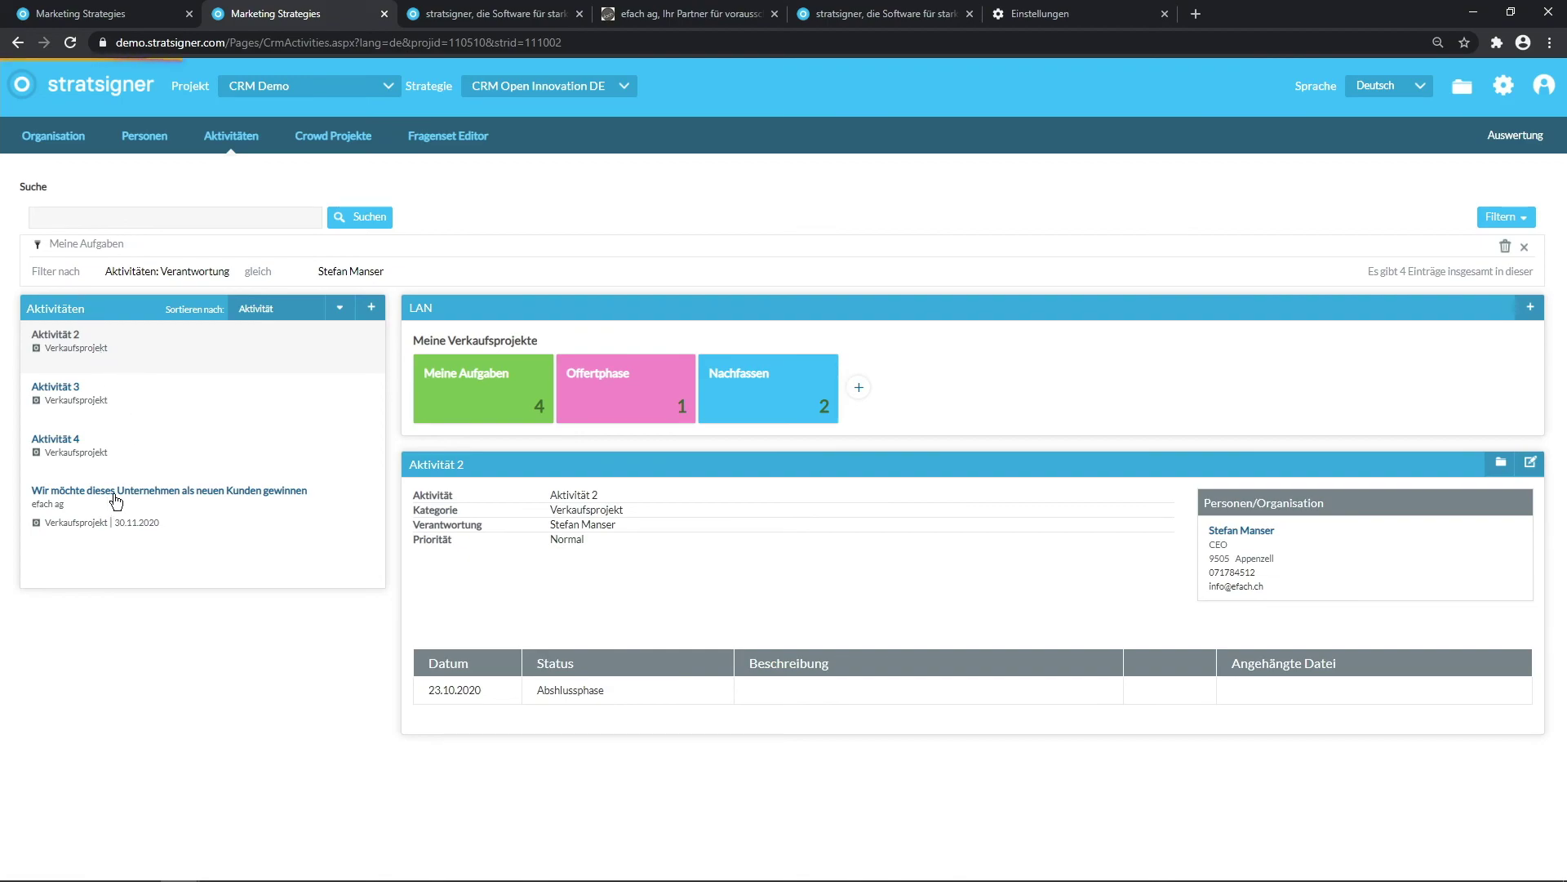